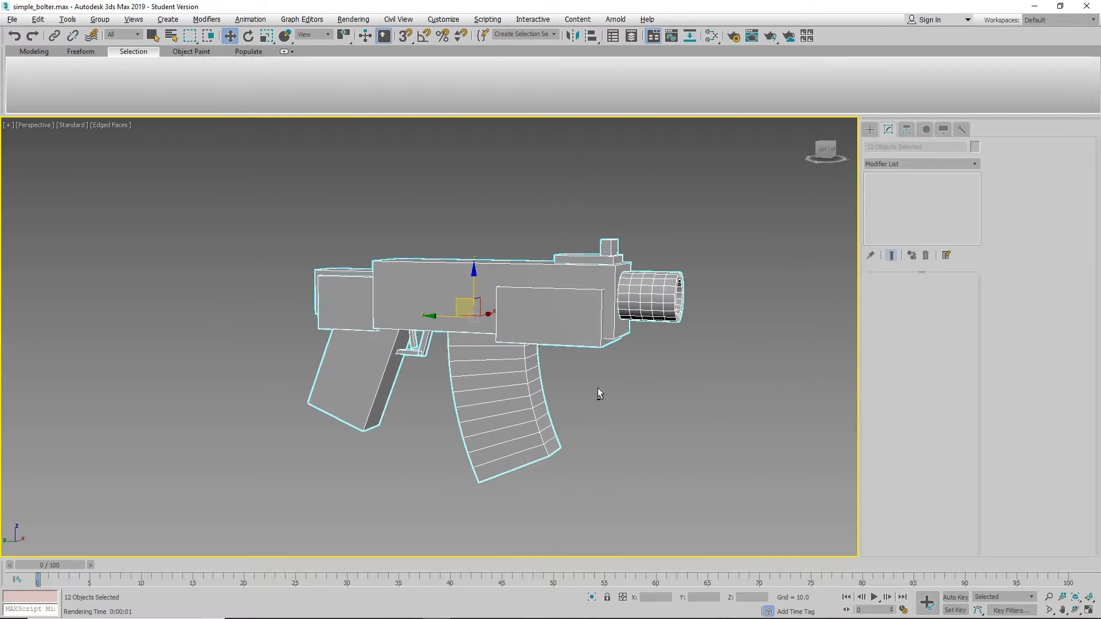
- Examine the gun's main body, side block and magazine from several angles
click(591, 324)
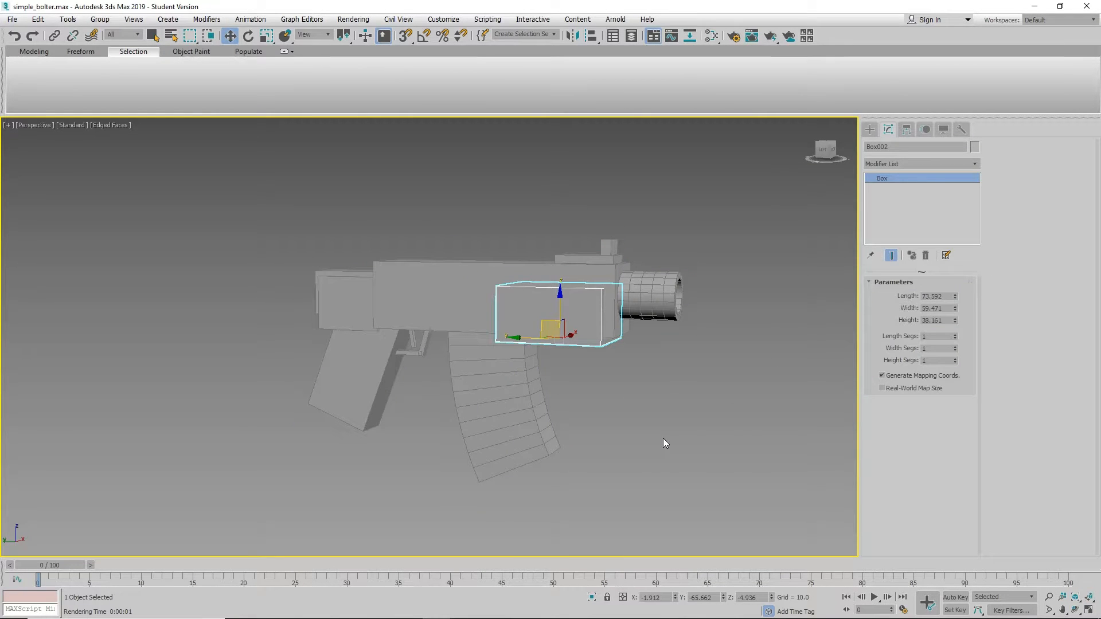
alt+middle_drag(646, 426, 548, 448)
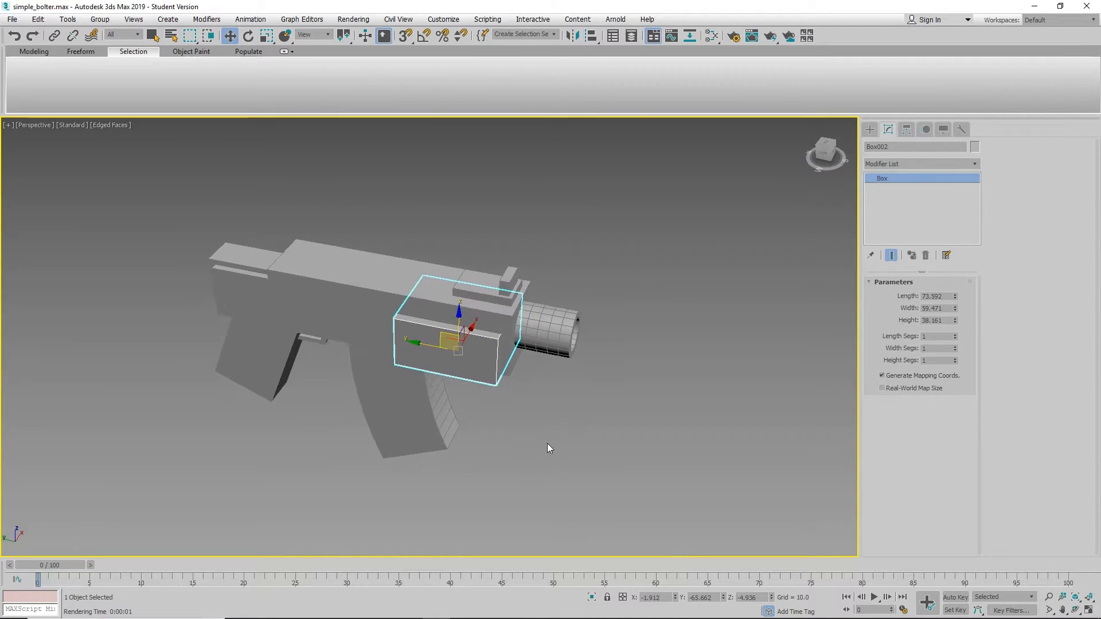
click(545, 442)
click(467, 344)
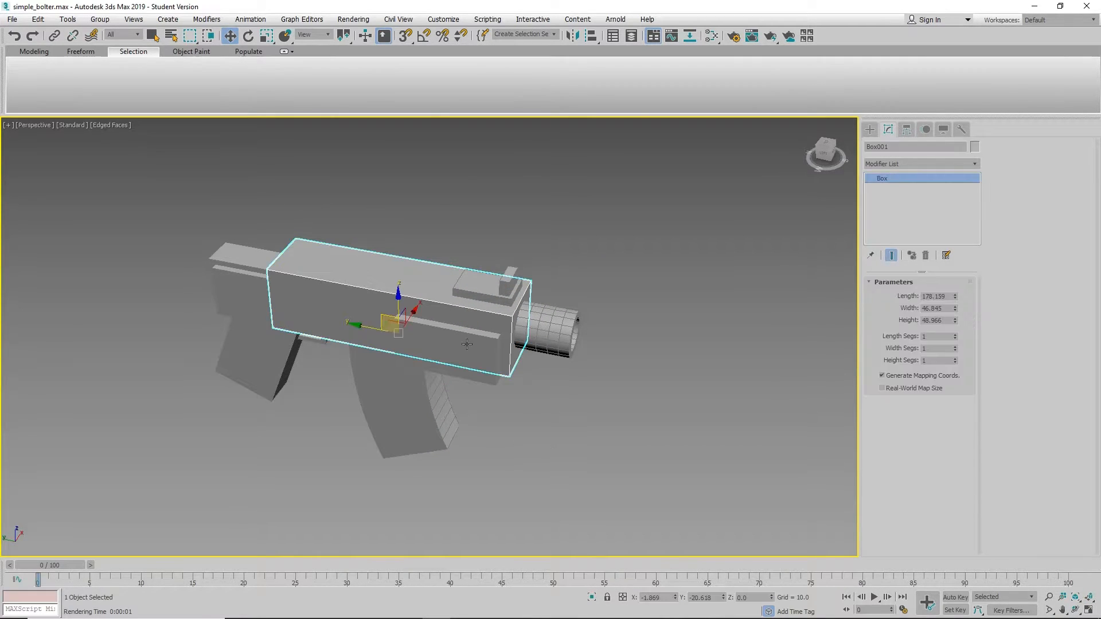
alt+middle_drag(570, 445, 608, 408)
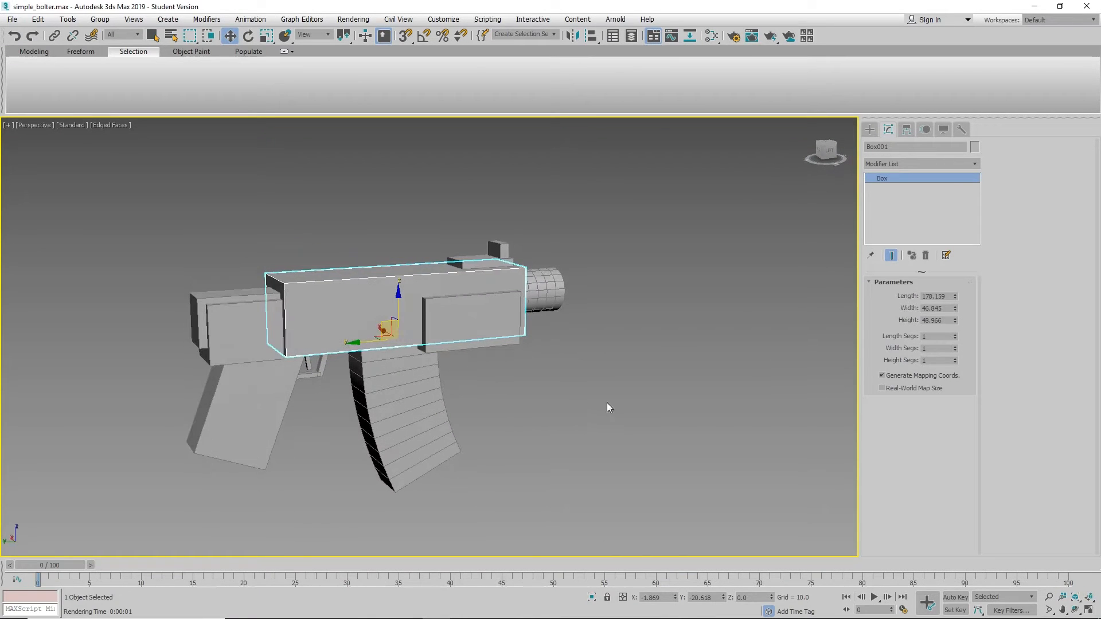
click(607, 408)
click(451, 344)
mouse_move(468, 372)
alt+middle_down()
mouse_move(528, 367)
mouse_move(419, 354)
mouse_move(456, 373)
alt+middle_up()
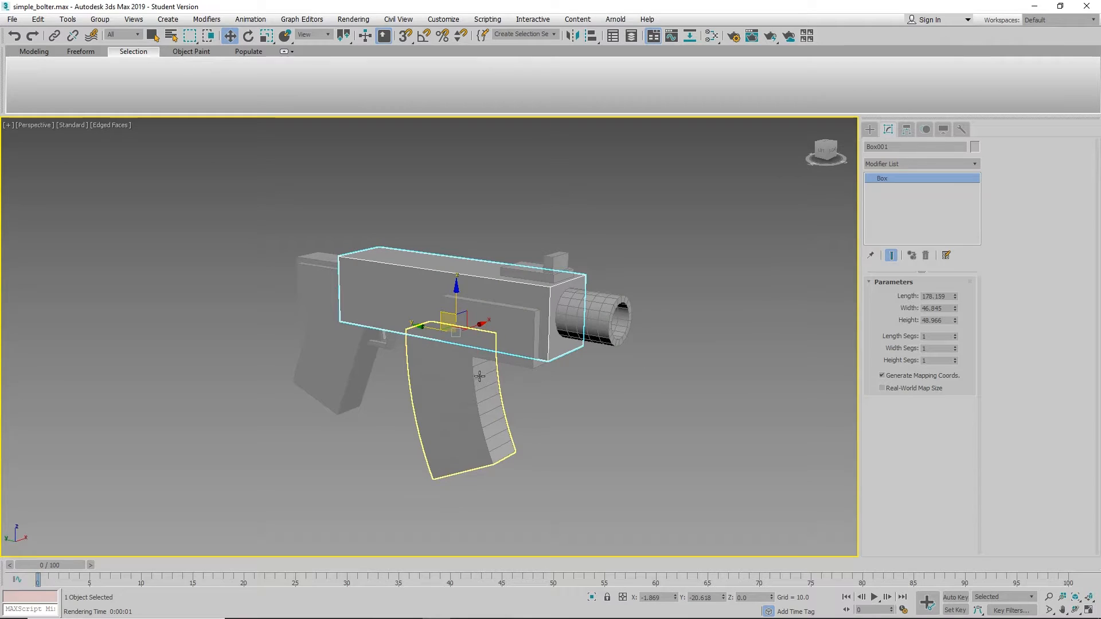
click(560, 393)
alt+middle_drag(560, 393, 408, 357)
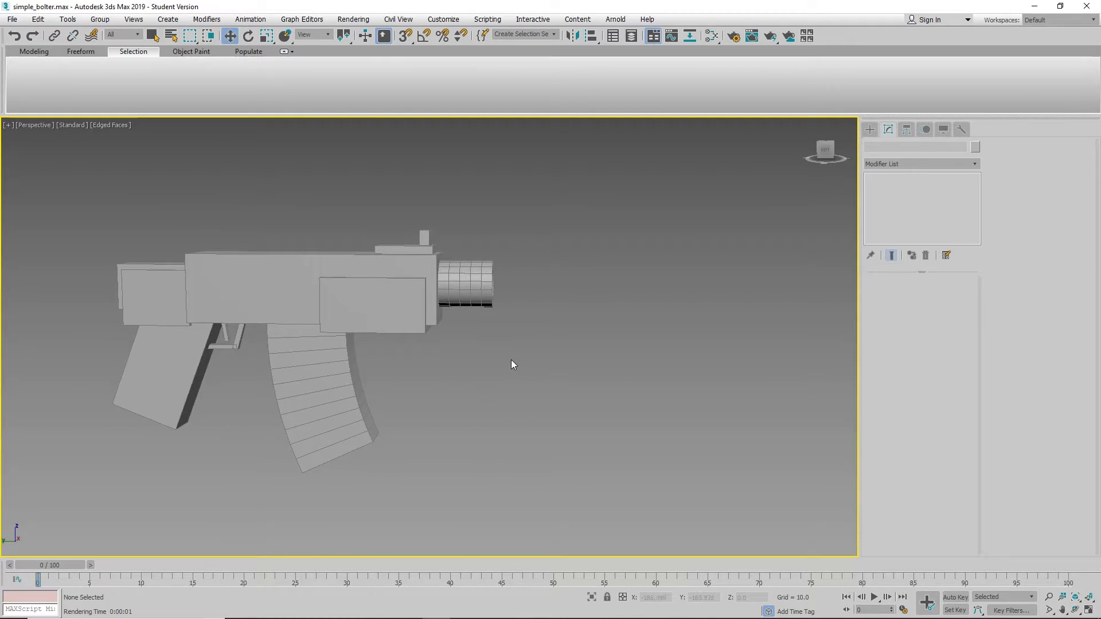
mouse_move(511, 361)
alt+middle_down()
mouse_move(513, 376)
mouse_move(501, 372)
alt+middle_up()
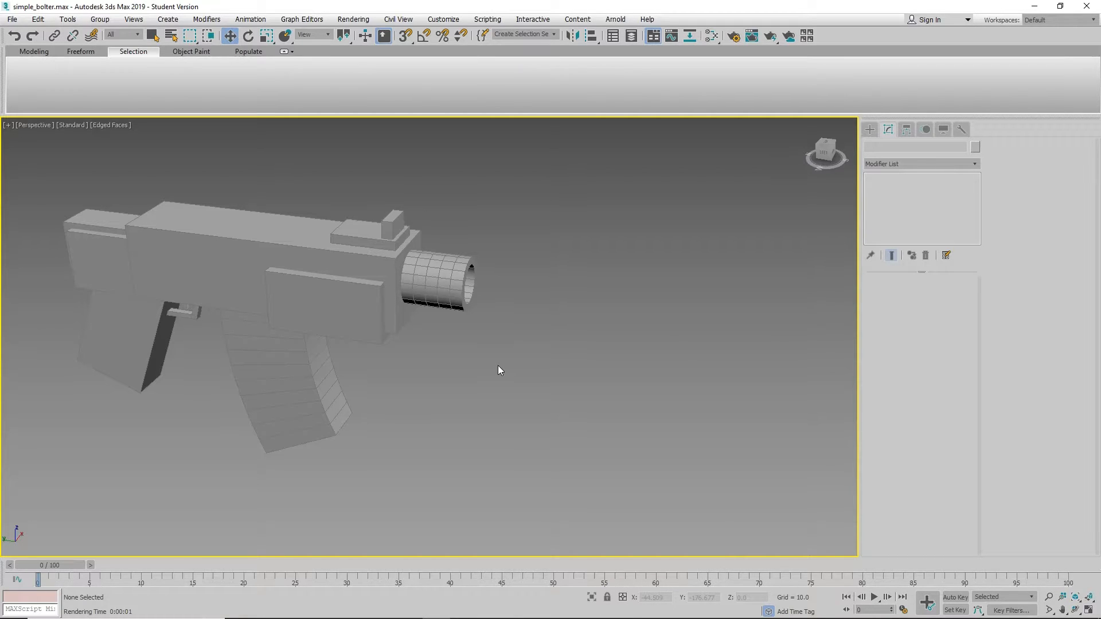
- Select all the gun's parts and move them together away from the grid's centre
click(871, 130)
middle_drag(690, 312, 601, 310)
scroll(648, 301, down, 3)
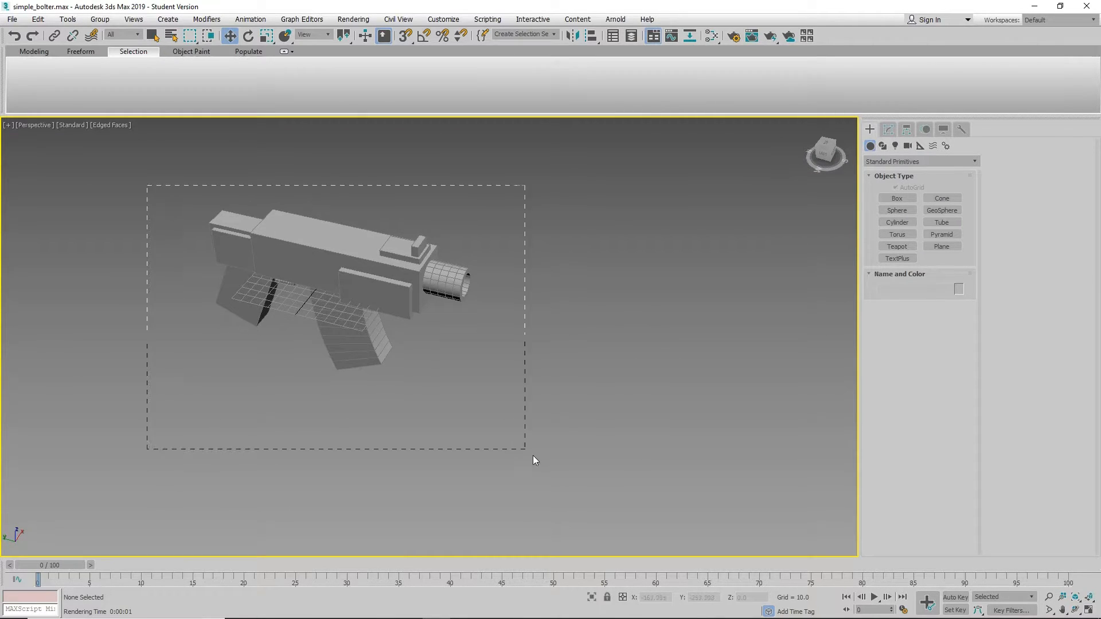
drag(533, 461, 534, 459)
middle_drag(408, 322, 449, 386)
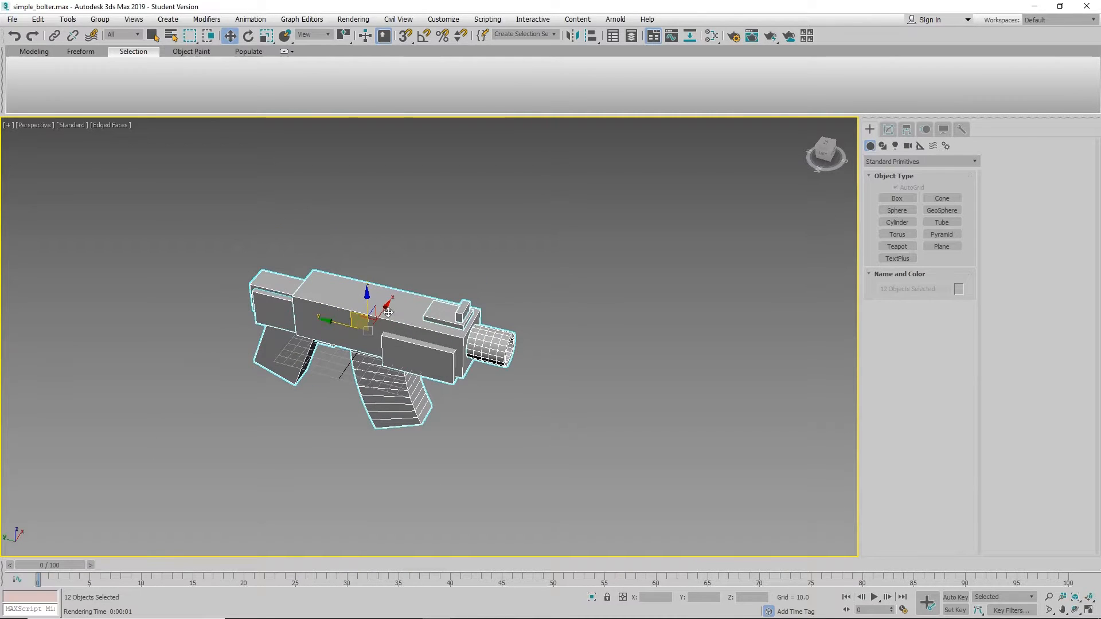
drag(385, 310, 451, 221)
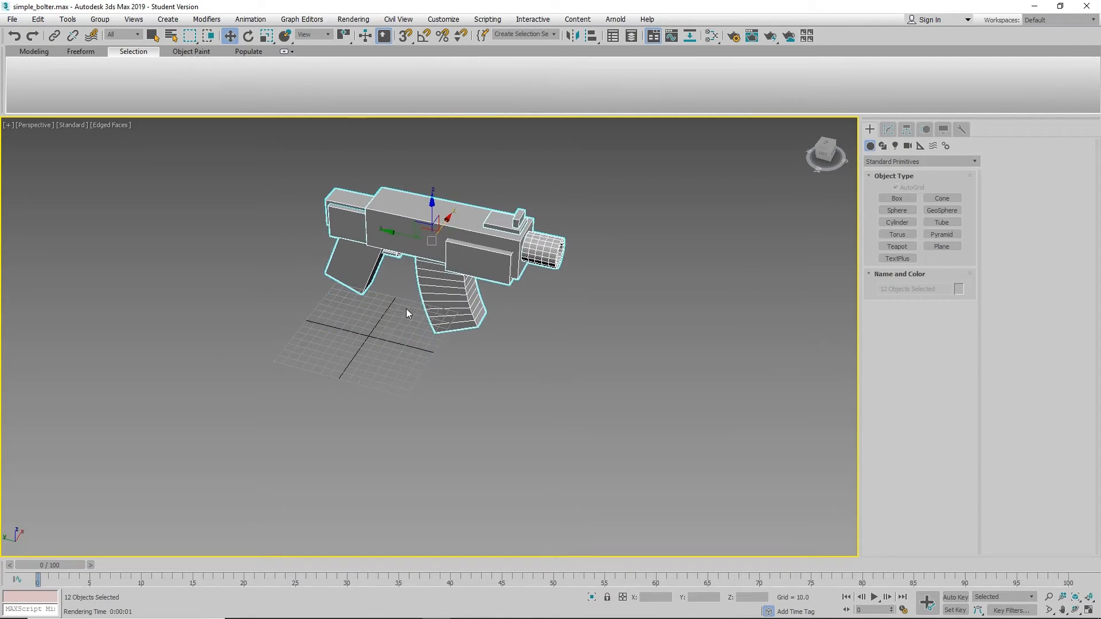
alt+middle_drag(406, 310, 424, 396)
scroll(452, 361, up, 3)
- Clone the gun's main body box as a single copy placed along X beside the gun, over the grid's centre
click(653, 429)
middle_drag(575, 421, 546, 377)
click(559, 202)
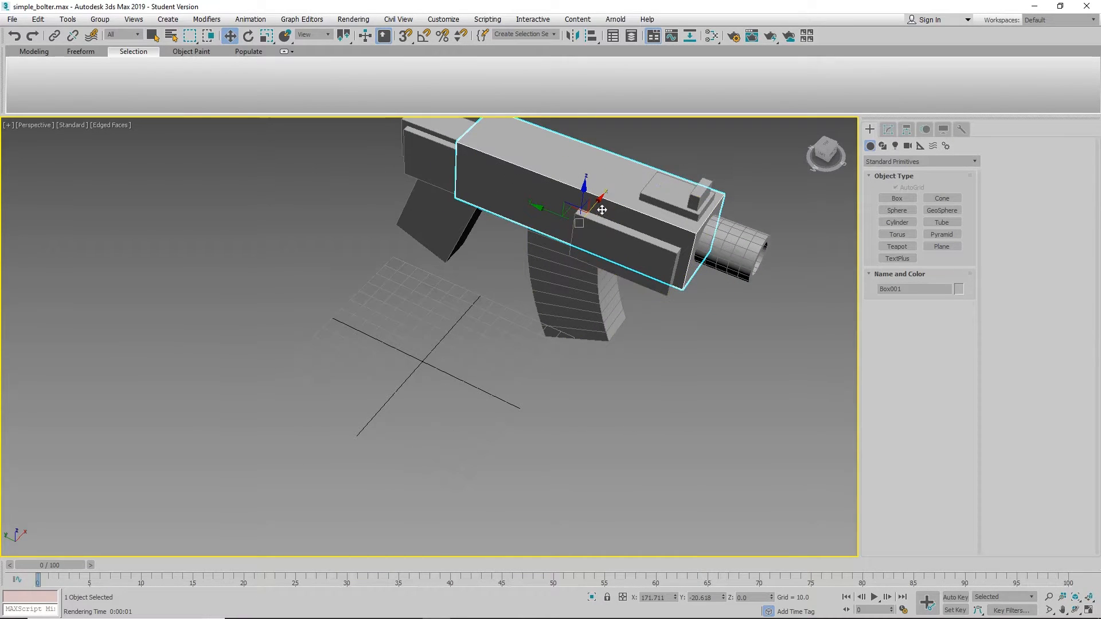
shift+drag(599, 202, 499, 371)
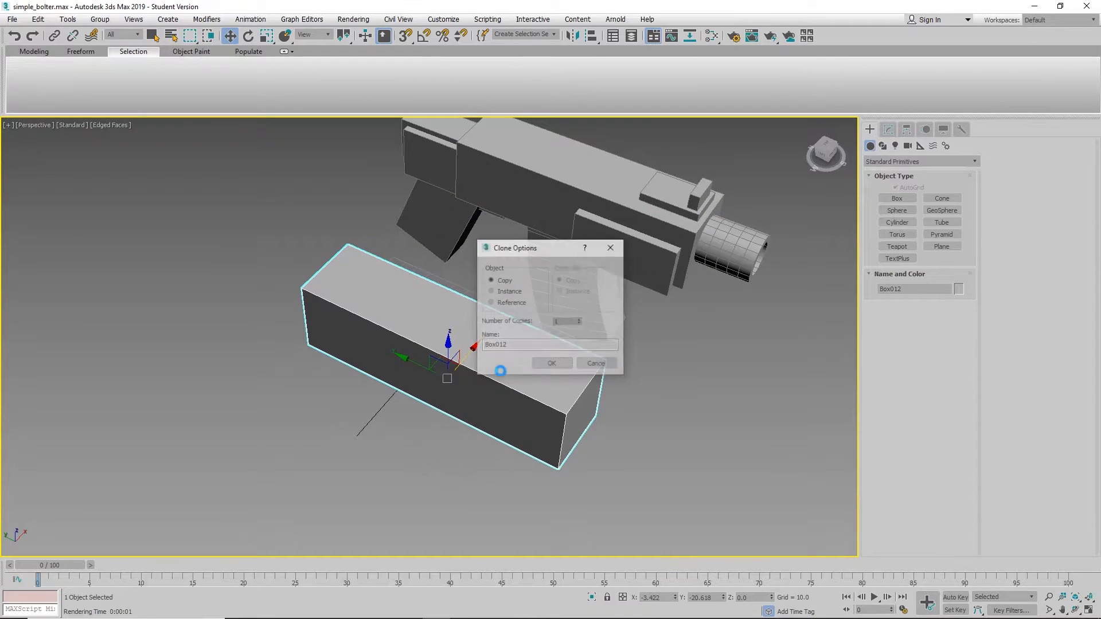
click(554, 362)
- Convert the copied body box to an Editable Poly
mouse_move(682, 386)
middle_down()
mouse_move(638, 361)
mouse_move(558, 356)
mouse_move(582, 352)
mouse_move(582, 379)
mouse_move(581, 360)
mouse_move(642, 383)
mouse_move(634, 399)
middle_up()
scroll(638, 361, down, 5)
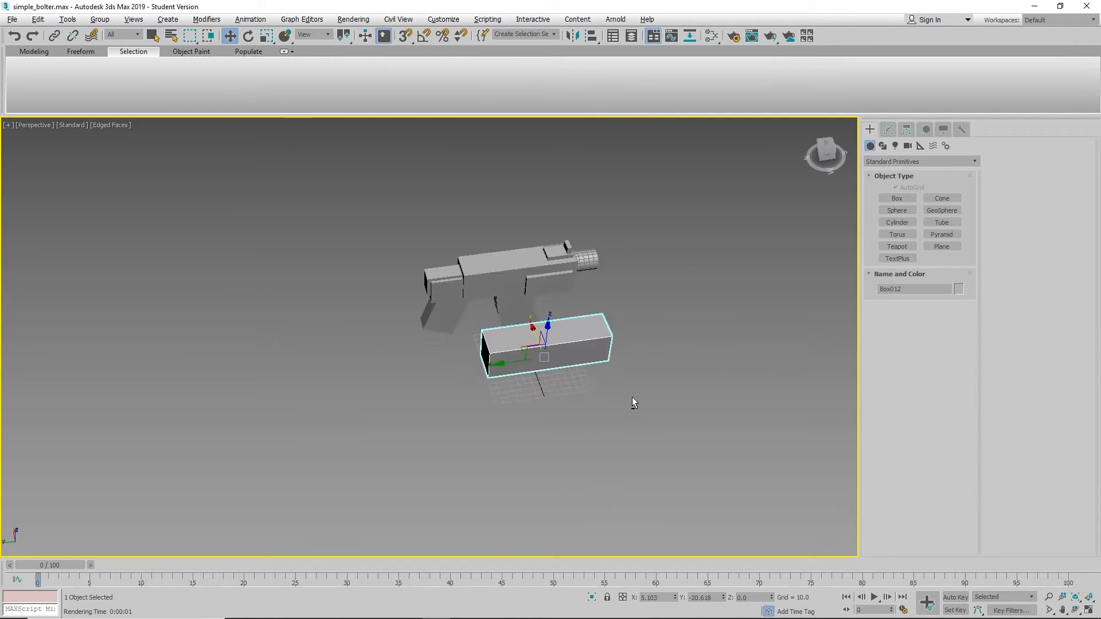
click(514, 277)
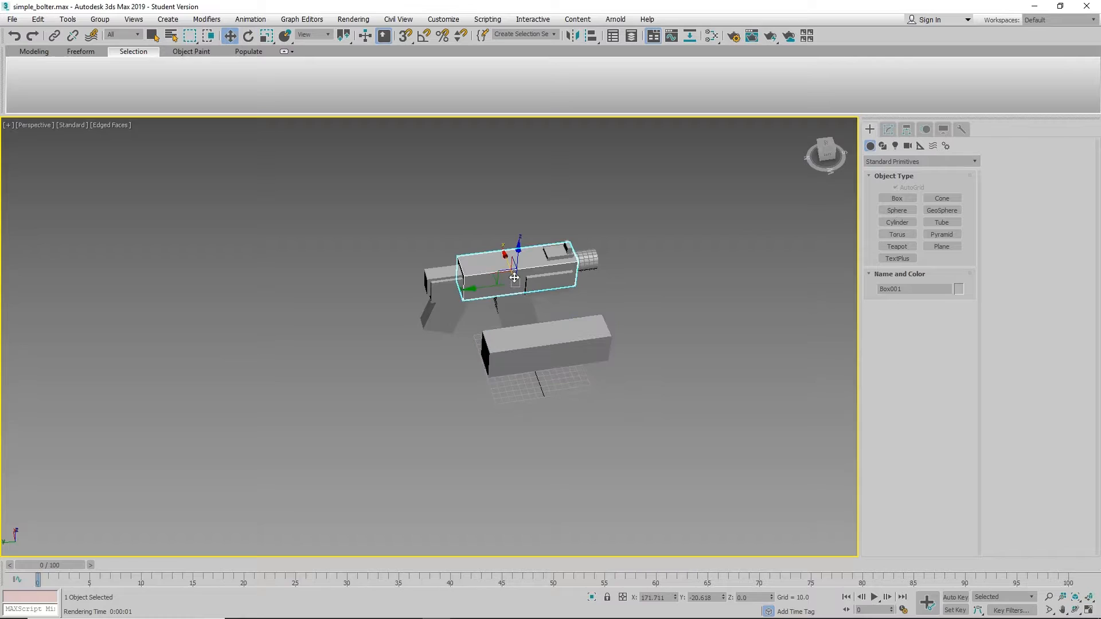
click(503, 366)
alt+middle_drag(617, 377, 530, 377)
scroll(592, 364, up, 3)
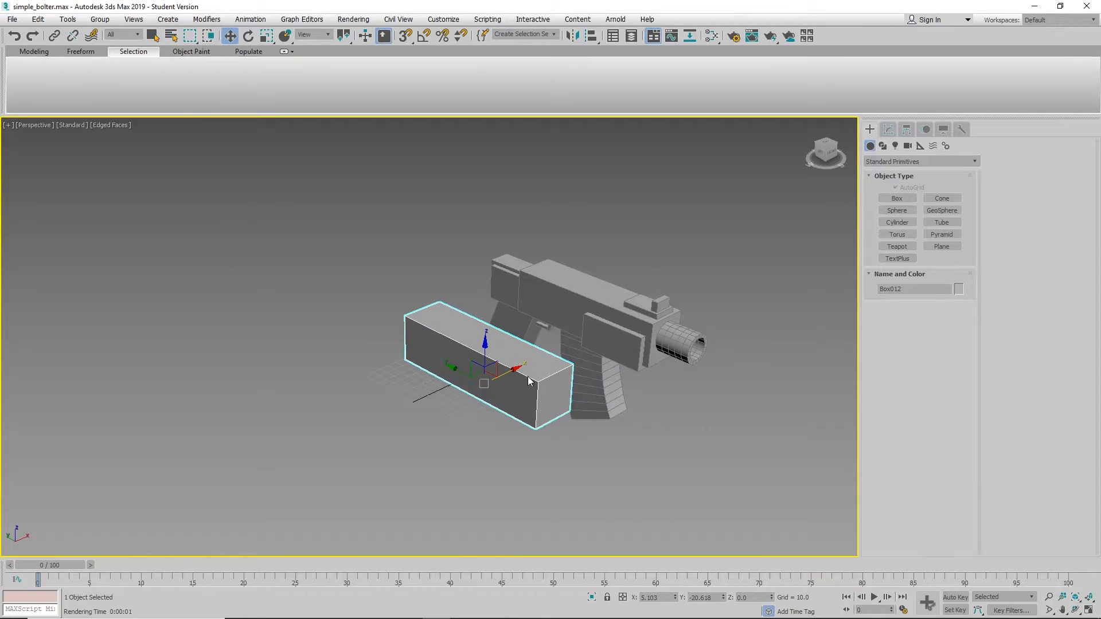
right_click(528, 379)
mouse_move(580, 500)
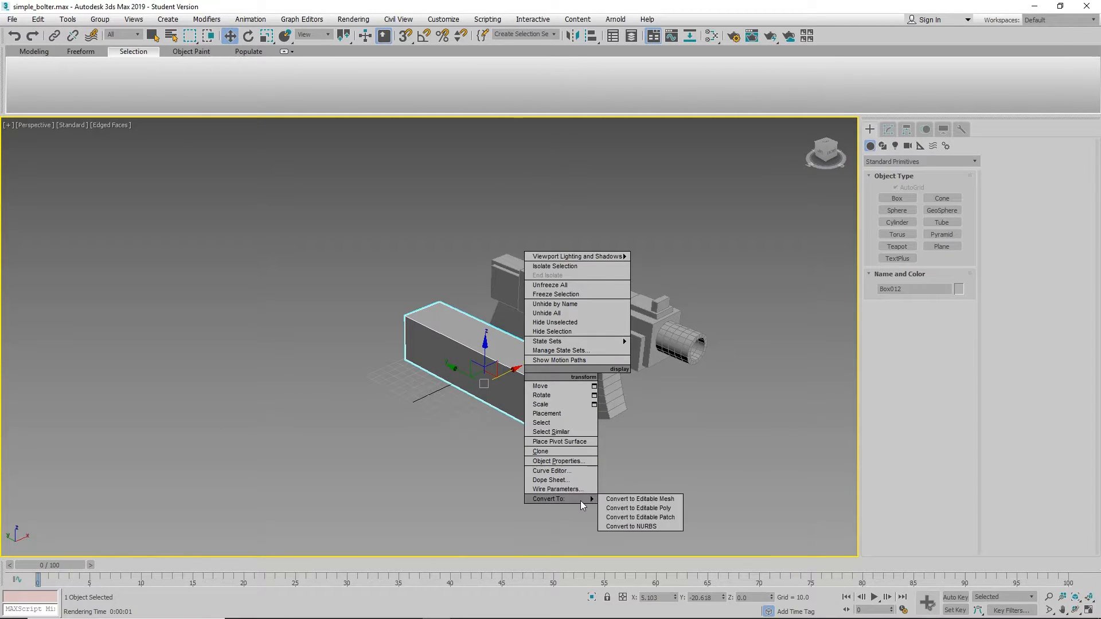
click(627, 510)
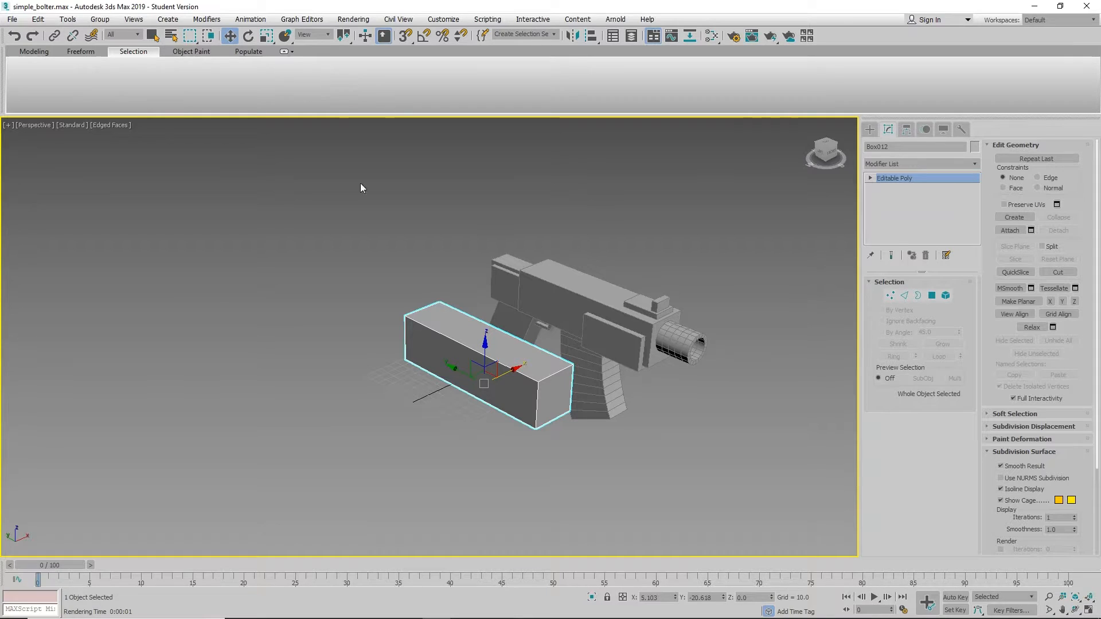
- Select the copied box's long side face at polygon level and return to object level
alt+middle_drag(362, 185, 90, 89)
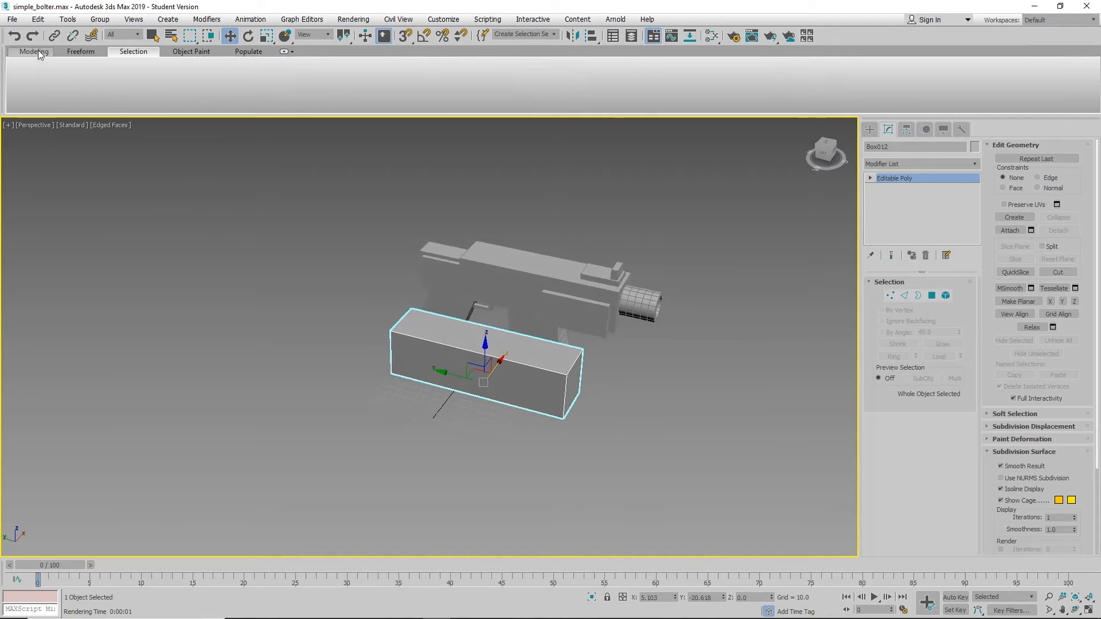
click(932, 296)
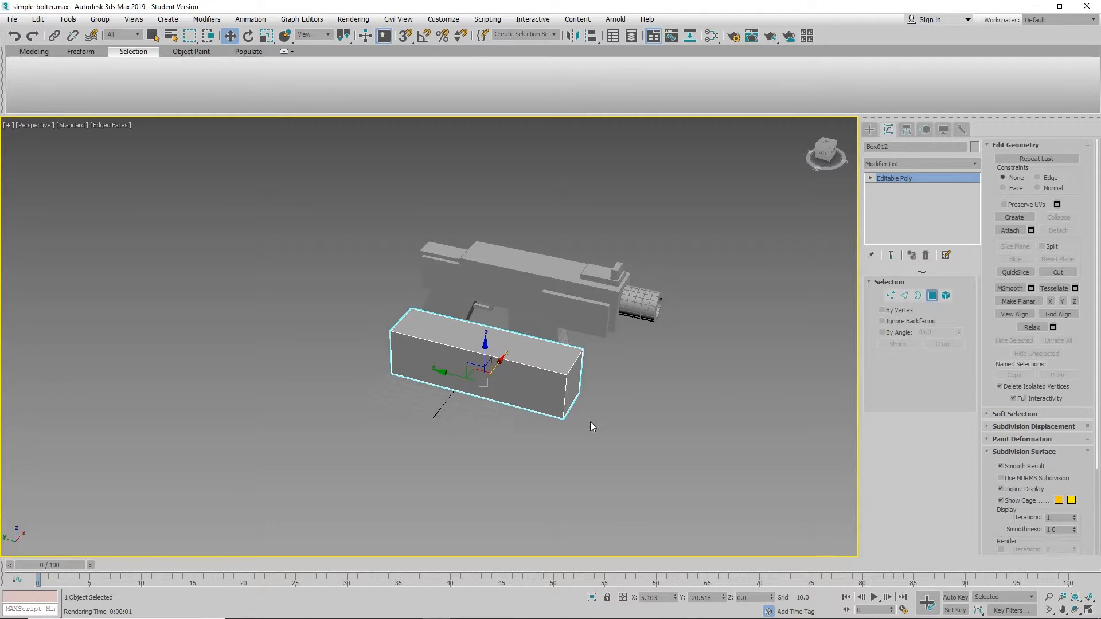
click(444, 366)
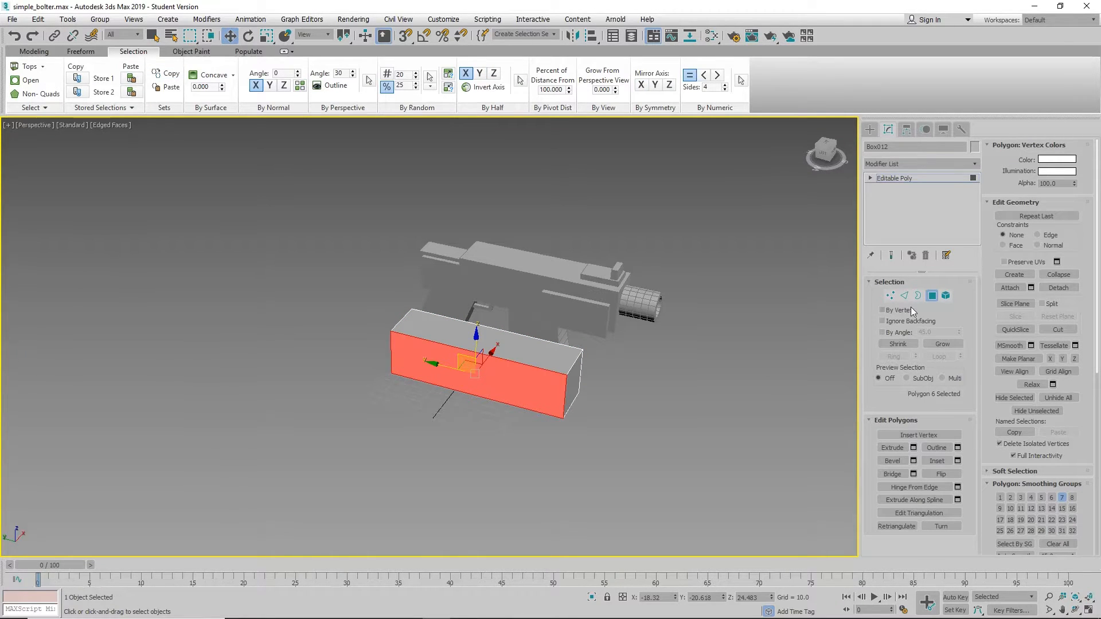
click(932, 296)
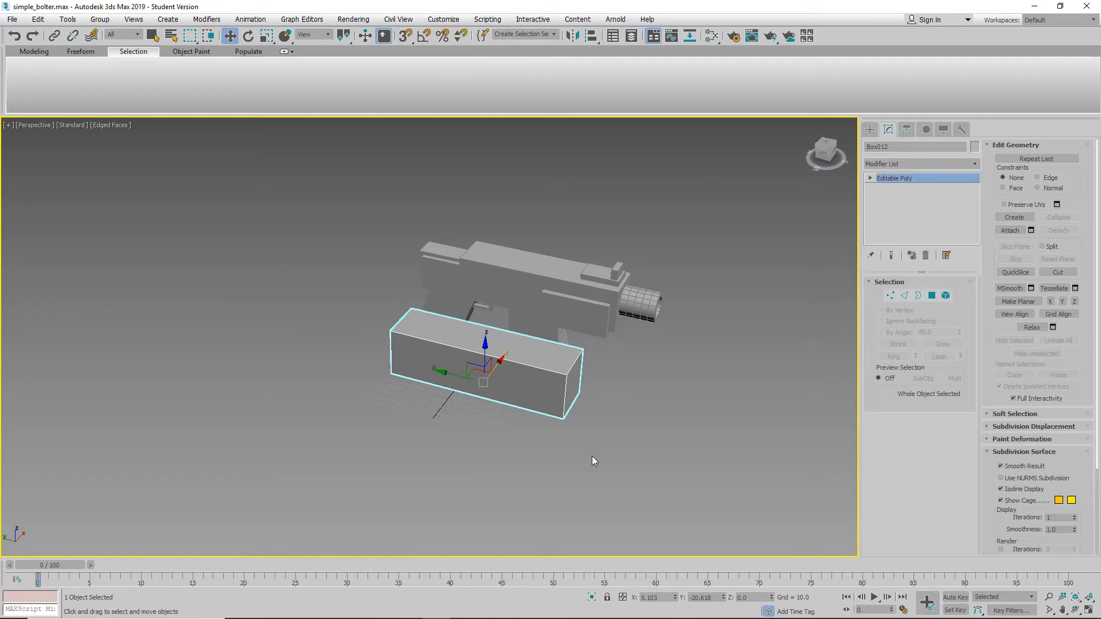
alt+middle_drag(592, 456, 522, 471)
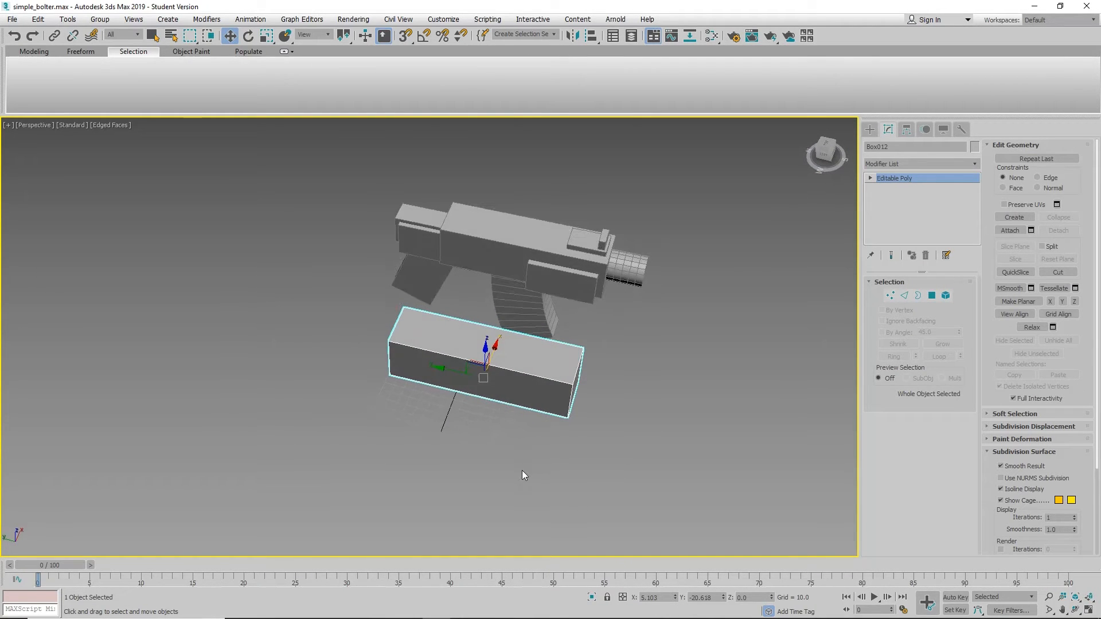
- Add three Swift Loop edge loops around the copied box: one near its front end and two towards its middle
click(34, 52)
mouse_move(190, 397)
alt+middle_down()
mouse_move(179, 423)
mouse_move(126, 385)
mouse_move(87, 374)
mouse_move(136, 404)
mouse_move(188, 410)
mouse_move(188, 389)
mouse_move(177, 386)
alt+middle_up()
alt+middle_drag(317, 435, 291, 463)
scroll(290, 479, up, 3)
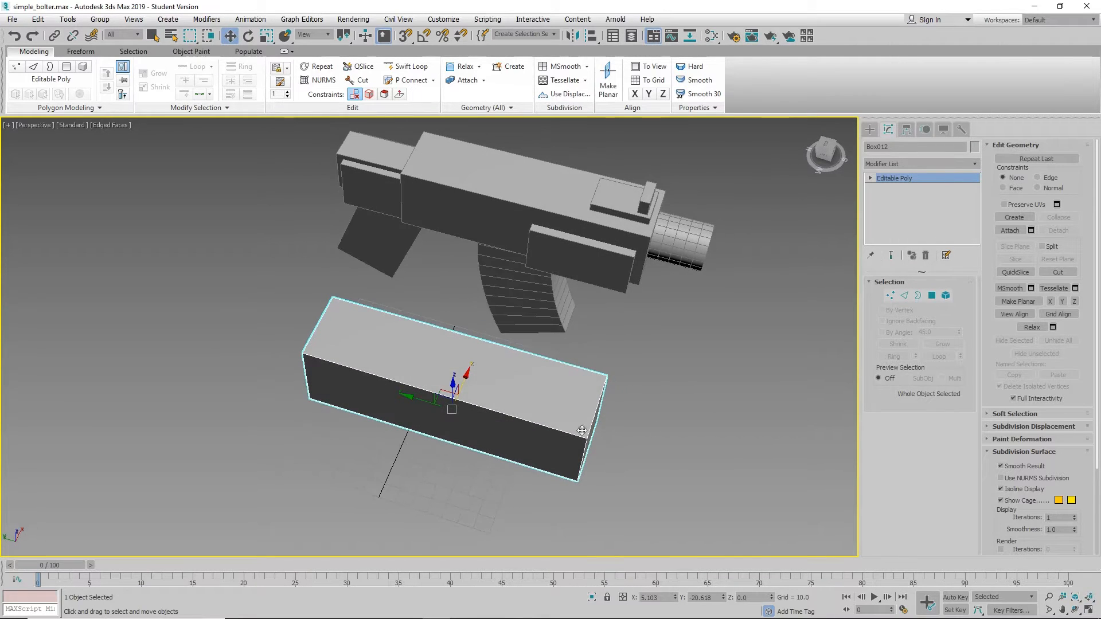
middle_drag(606, 417, 591, 424)
mouse_move(591, 425)
alt+middle_down()
mouse_move(605, 407)
mouse_move(552, 401)
mouse_move(611, 414)
alt+middle_up()
scroll(611, 415, up, 1)
middle_drag(507, 298, 486, 315)
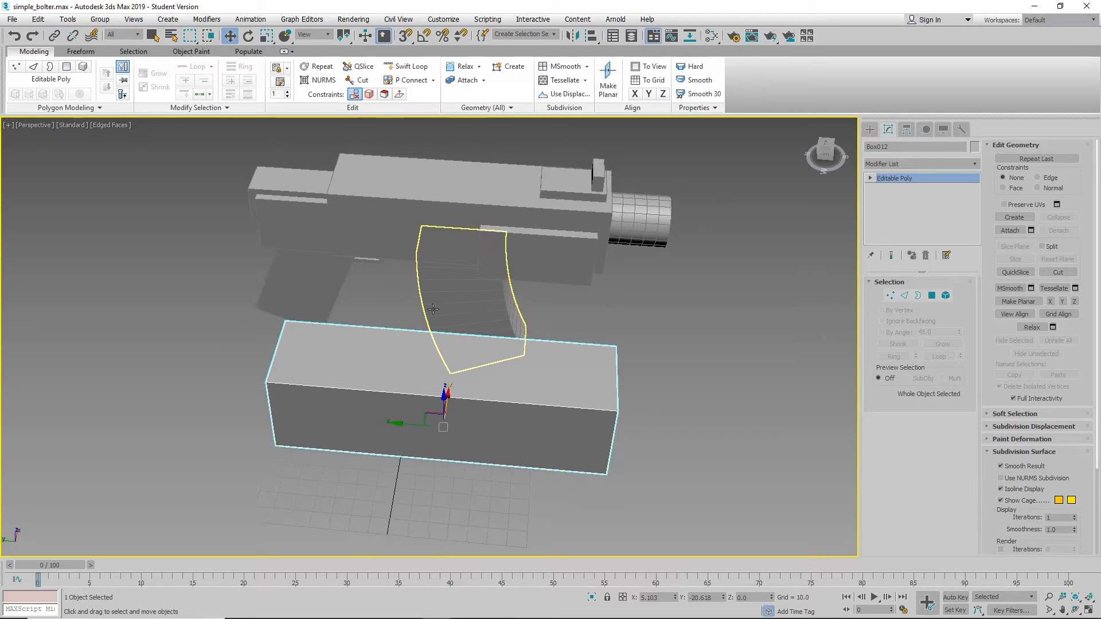
click(402, 68)
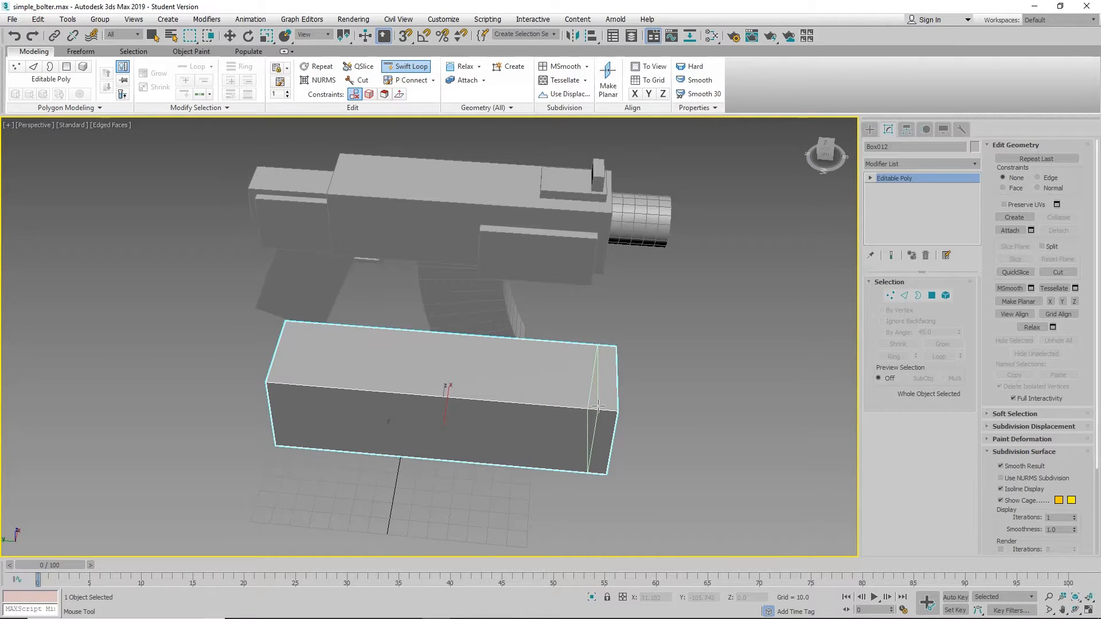
click(598, 405)
click(515, 394)
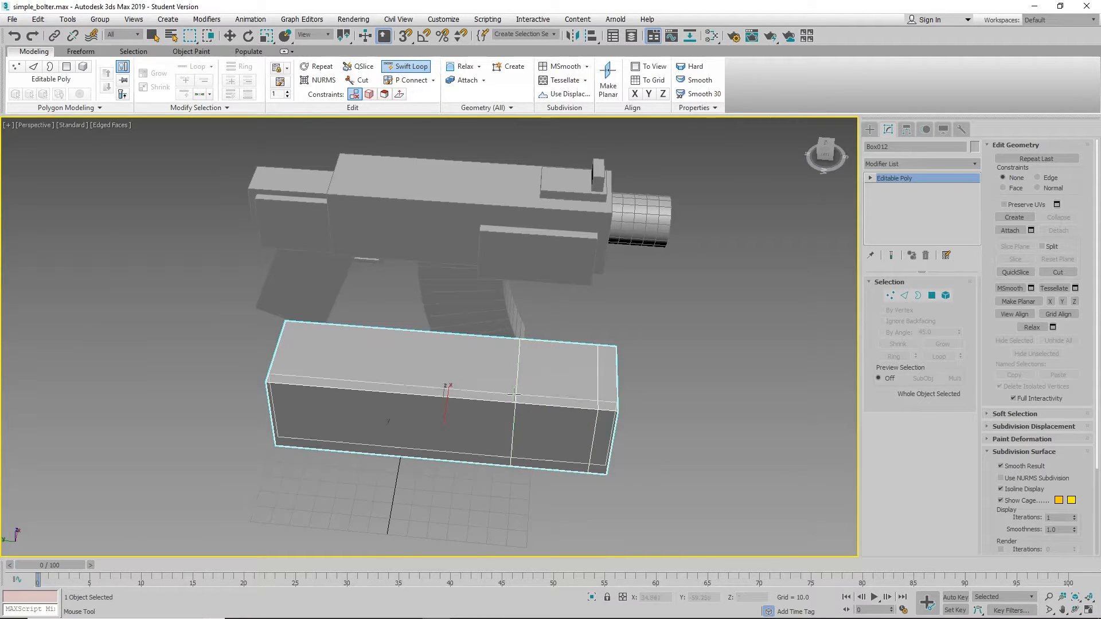
click(462, 390)
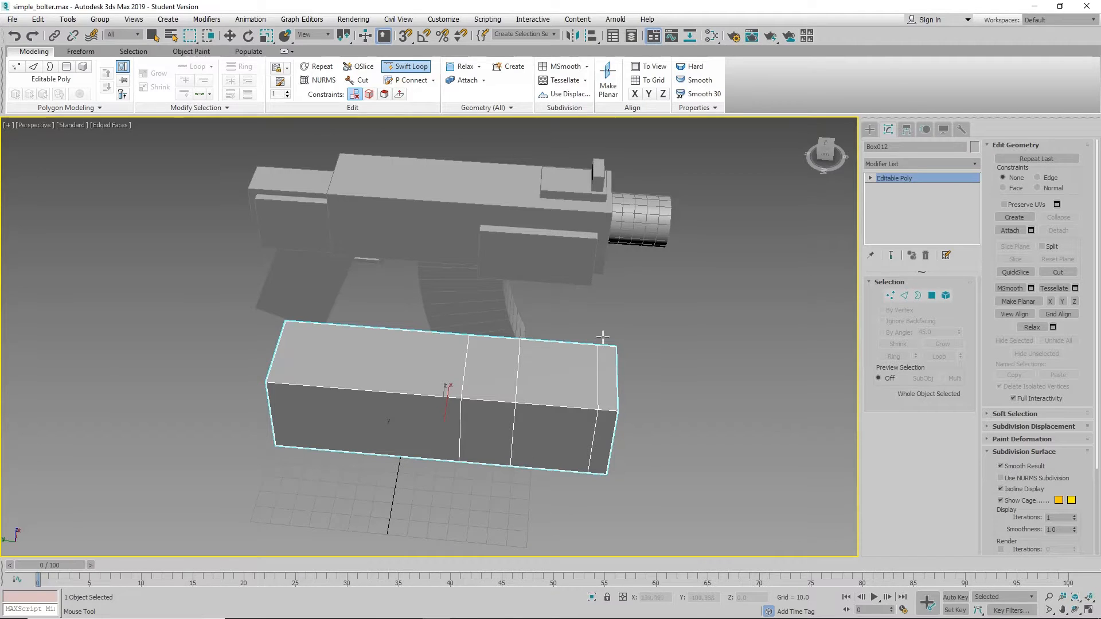
alt+middle_drag(705, 393, 509, 381)
key(w)
click(406, 67)
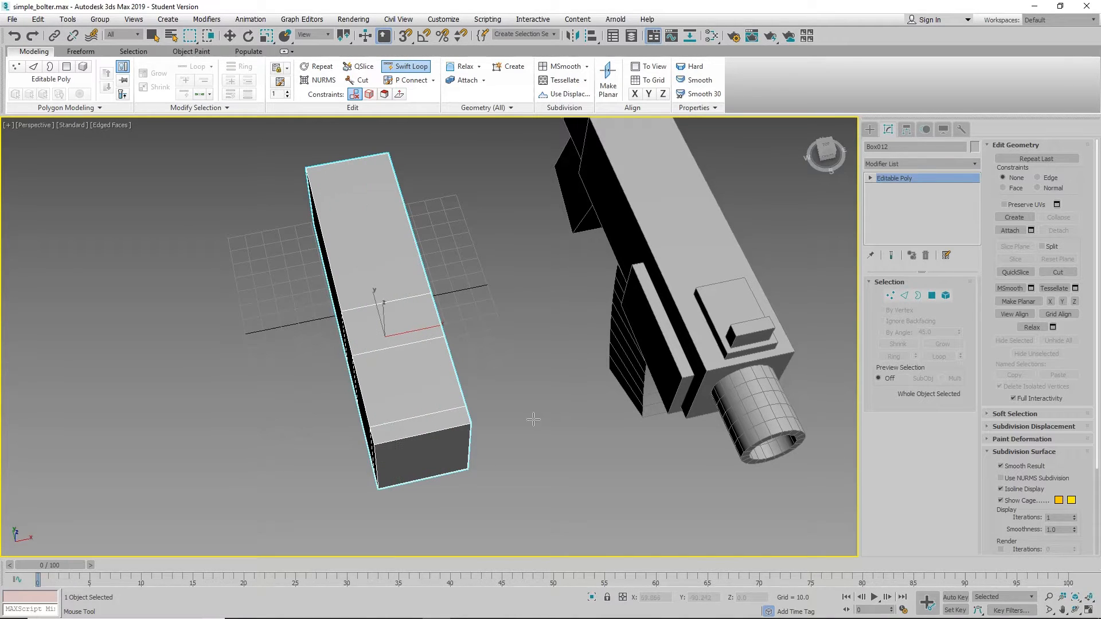
key(w)
- At edge level, select the full ring of crosswise edges along the copied box, starting from a top edge near its middle
alt+middle_drag(532, 422, 505, 410)
click(907, 296)
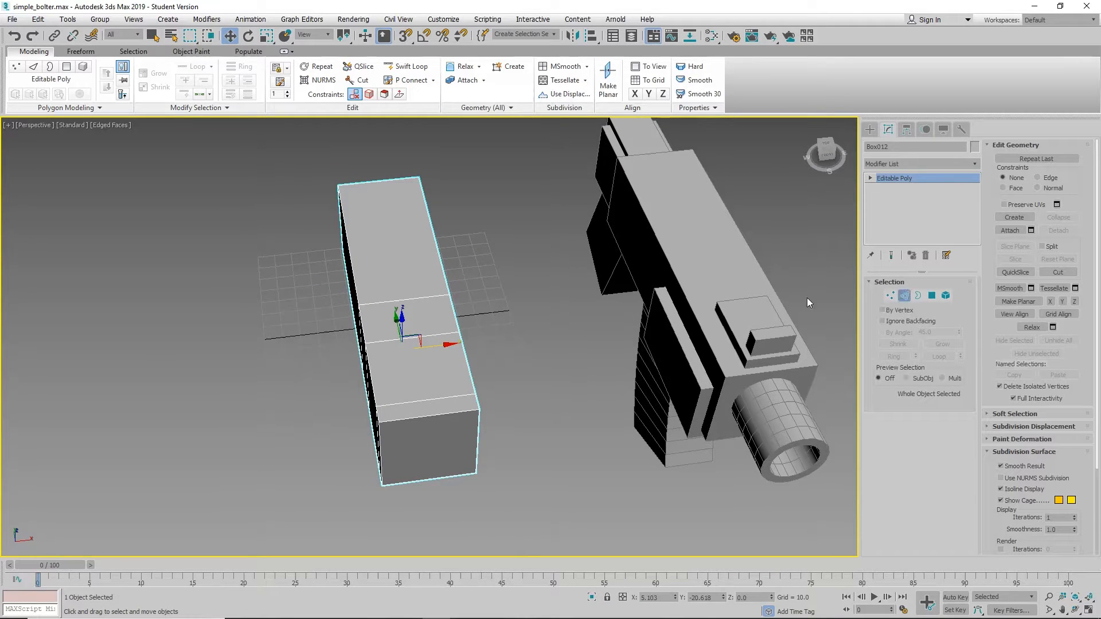
click(438, 335)
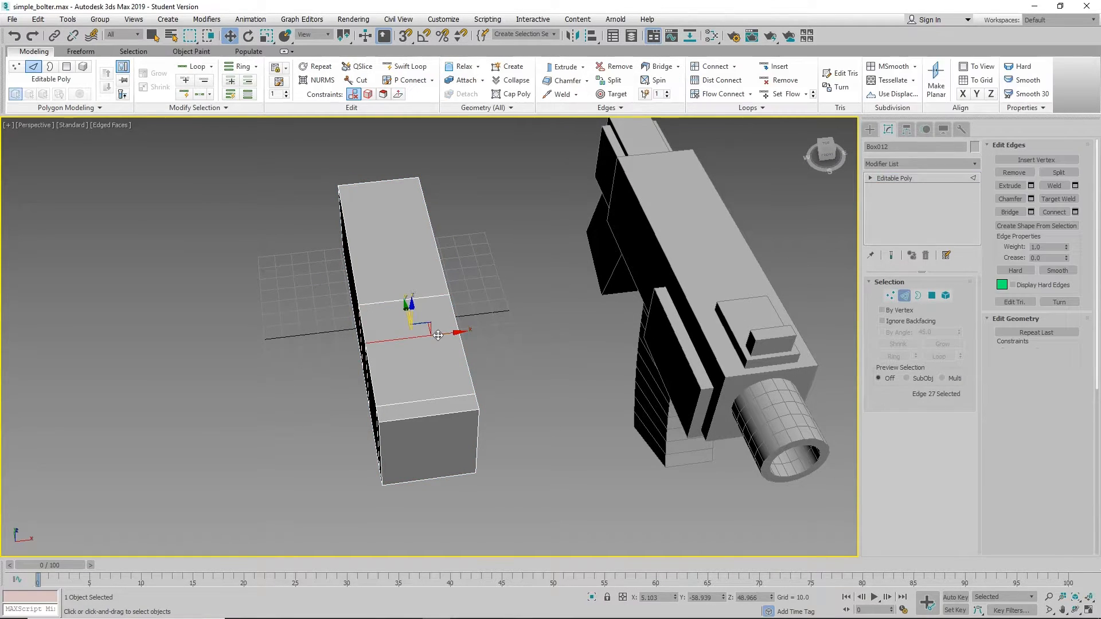
alt+middle_drag(279, 360, 339, 361)
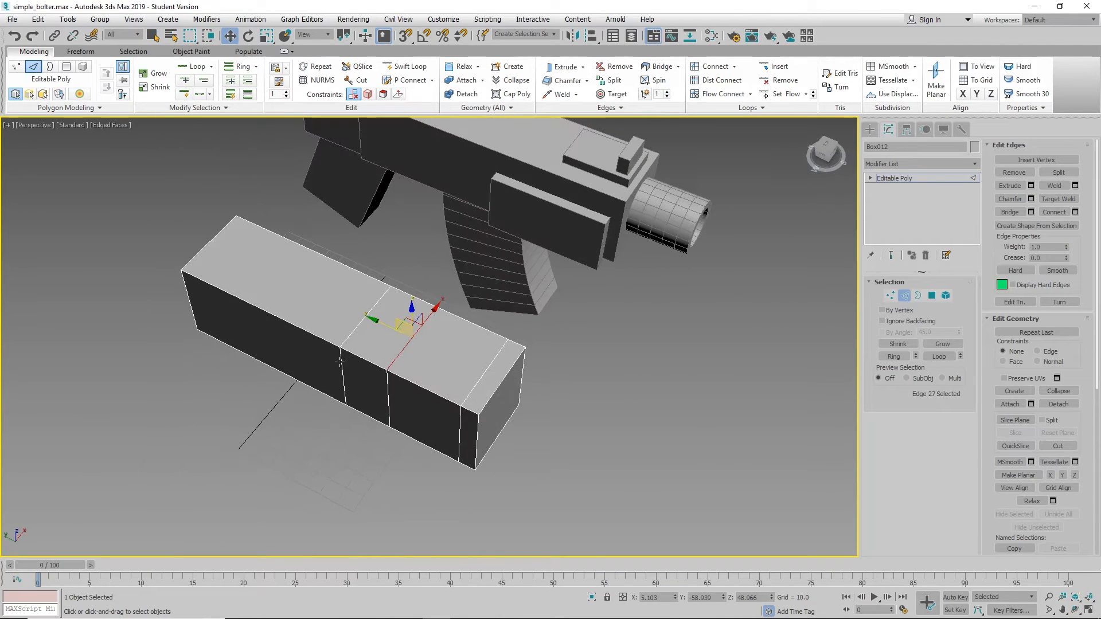
click(893, 357)
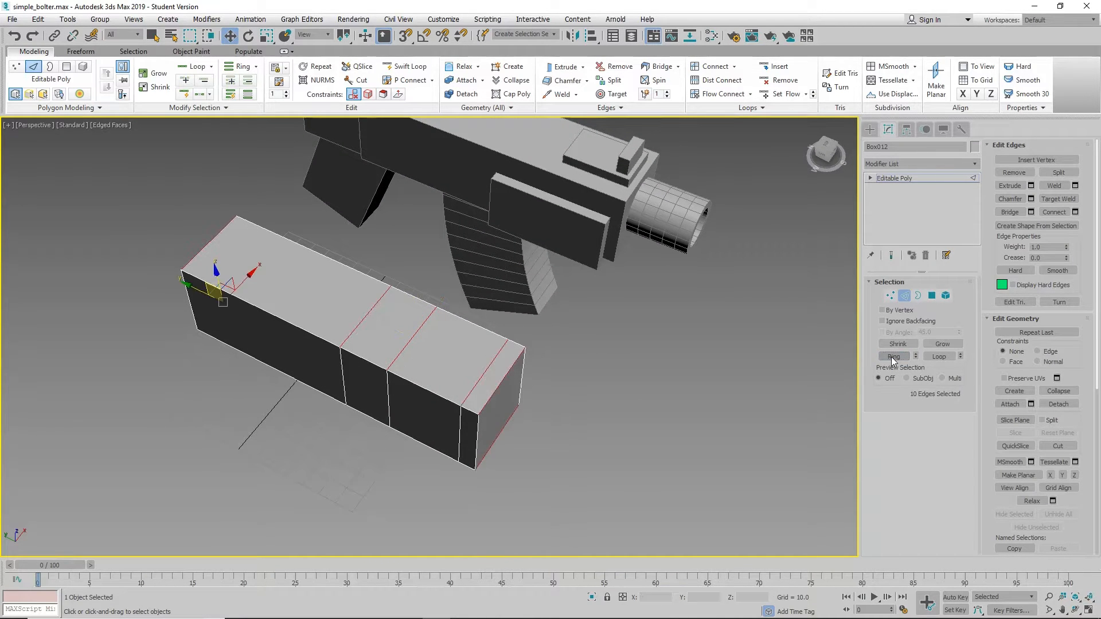
- Connect the selected ring edges with a single edge loop running lengthwise along the centre of the box
alt+middle_drag(566, 416, 684, 395)
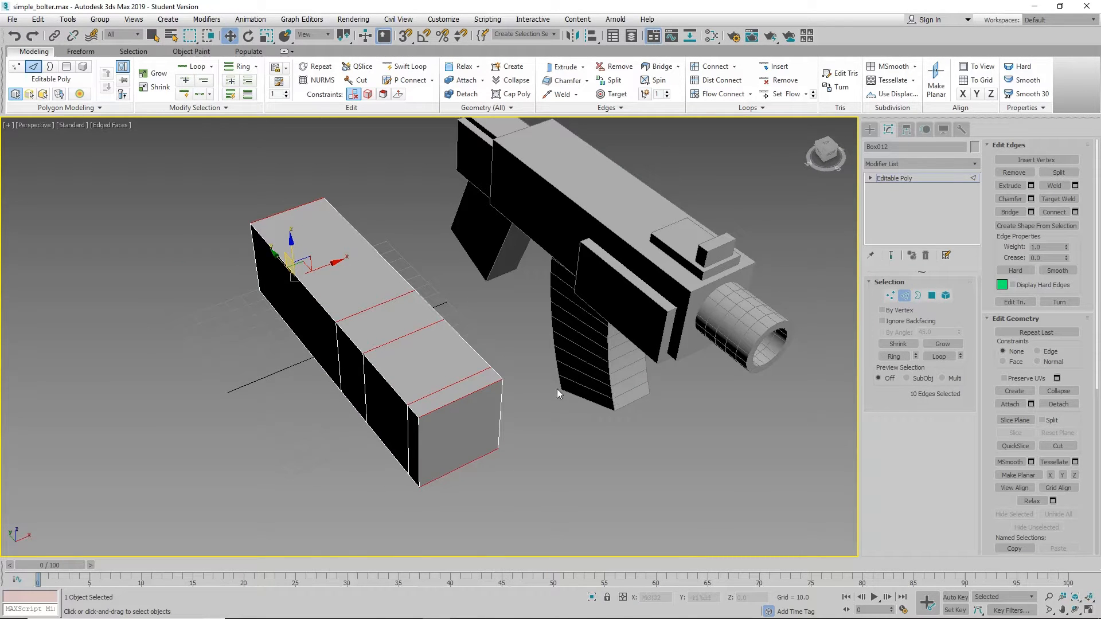
alt+middle_drag(556, 389, 370, 271)
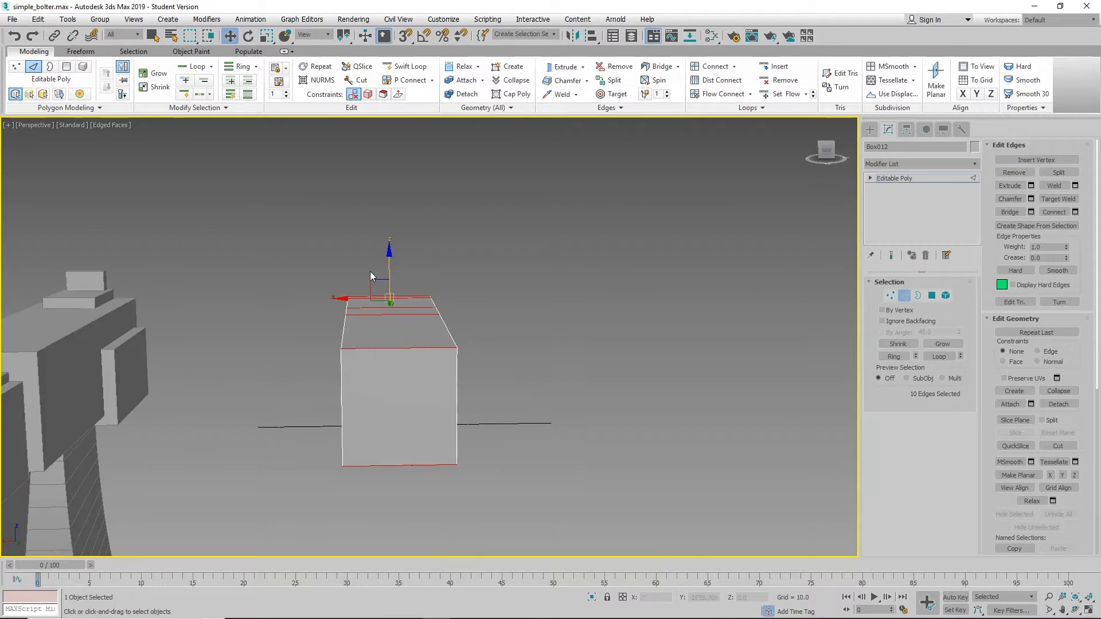
alt+middle_drag(439, 412, 580, 380)
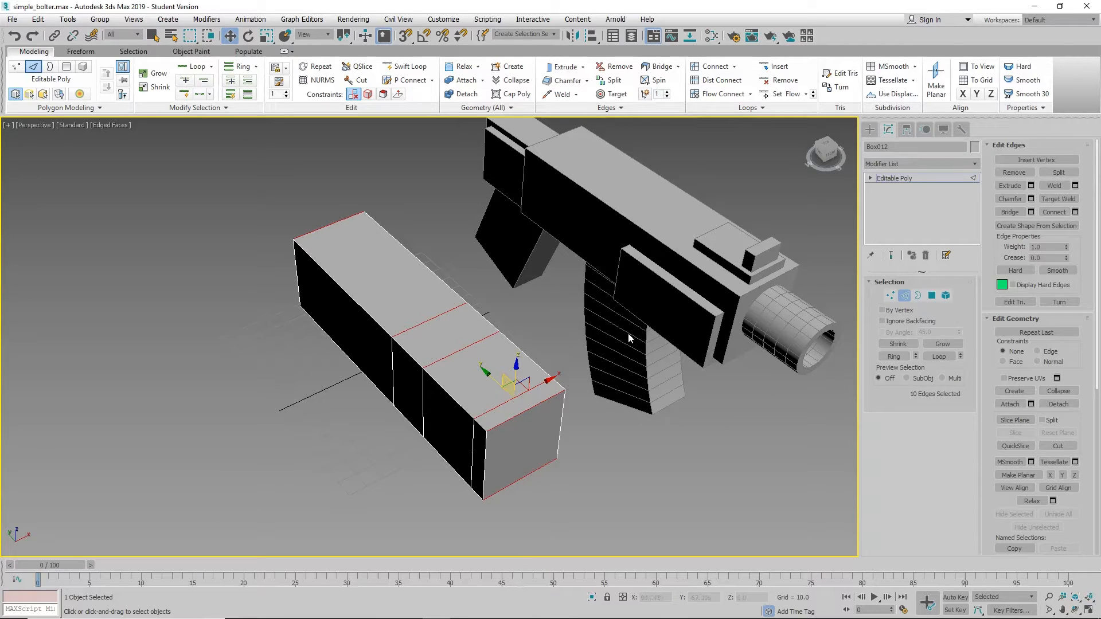
click(1054, 212)
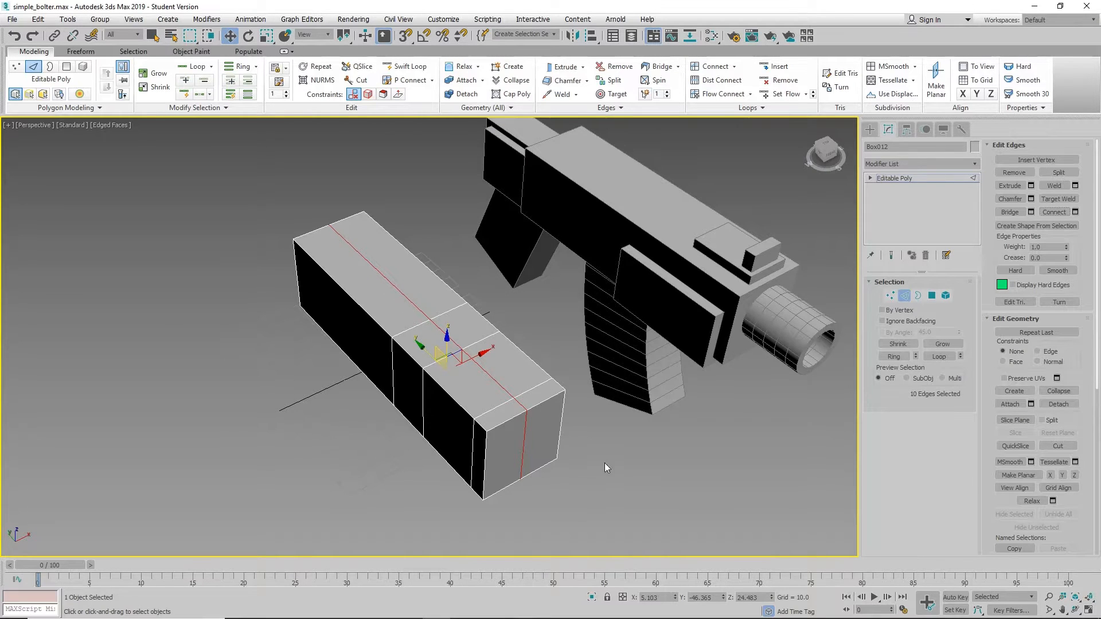
middle_drag(605, 463, 627, 457)
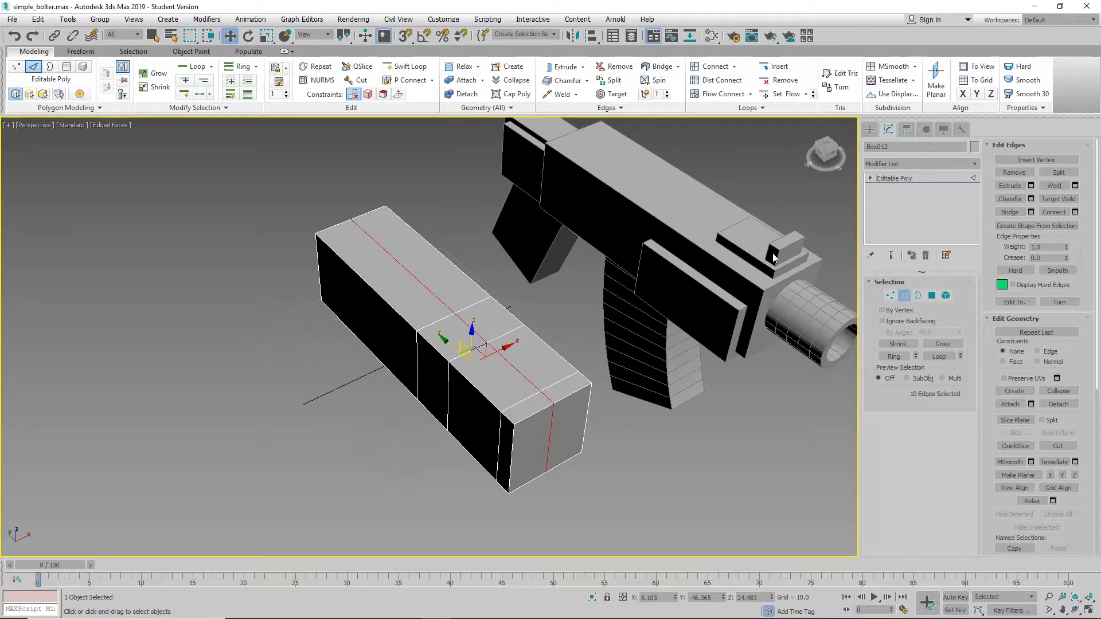
- Chamfer the lengthwise centre loop into two parallel loops placed close to the long sides of the box
click(1011, 199)
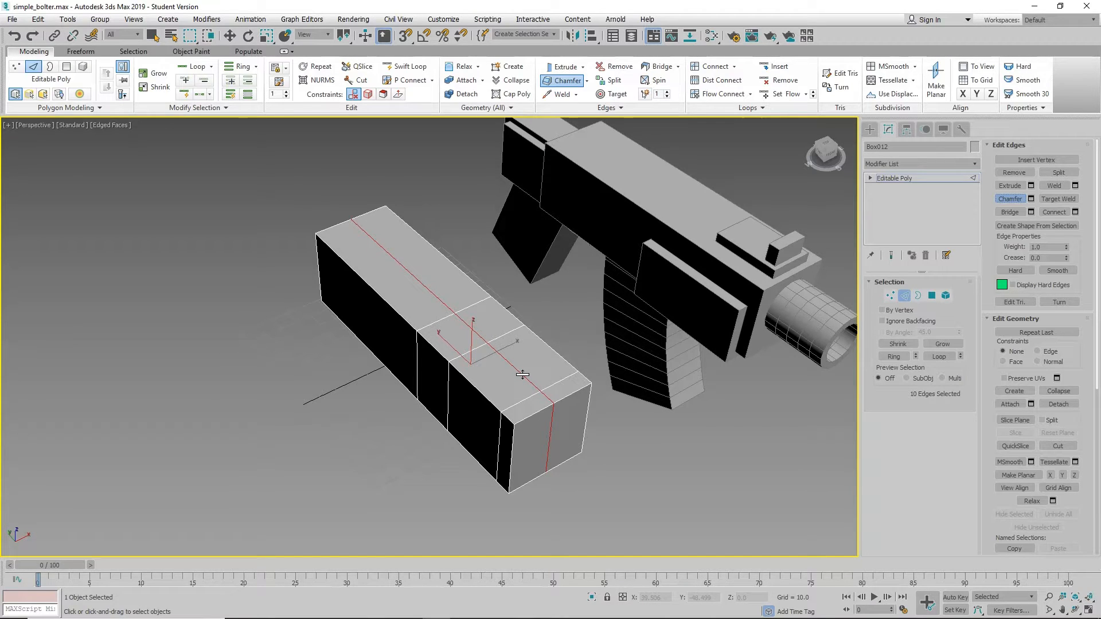
drag(522, 374, 533, 305)
click(308, 434)
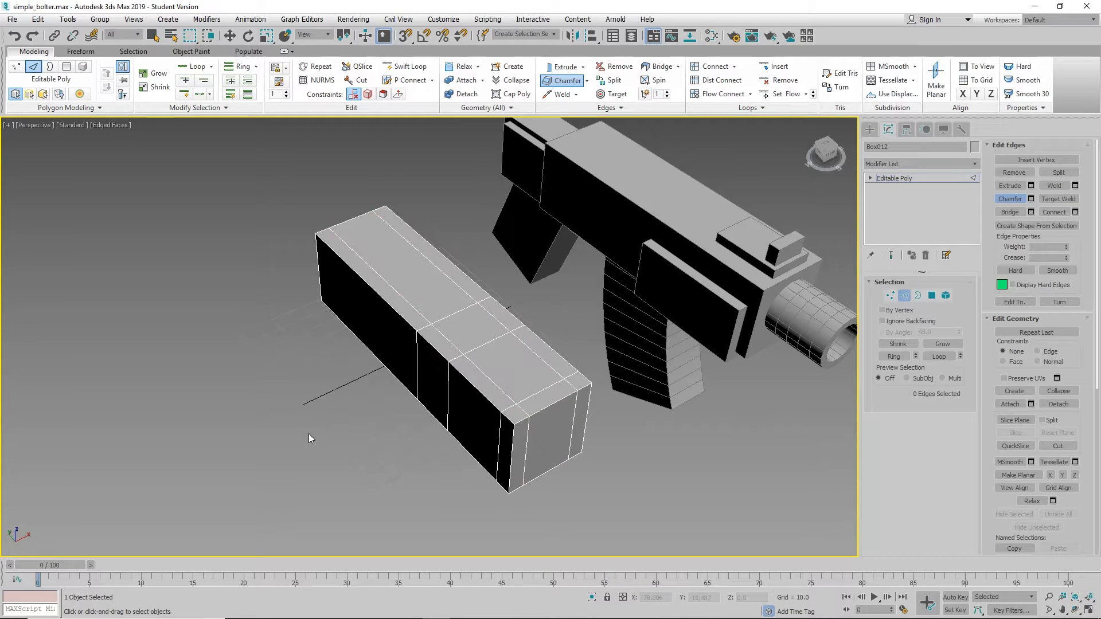
alt+middle_drag(308, 434, 436, 422)
middle_drag(467, 460, 469, 461)
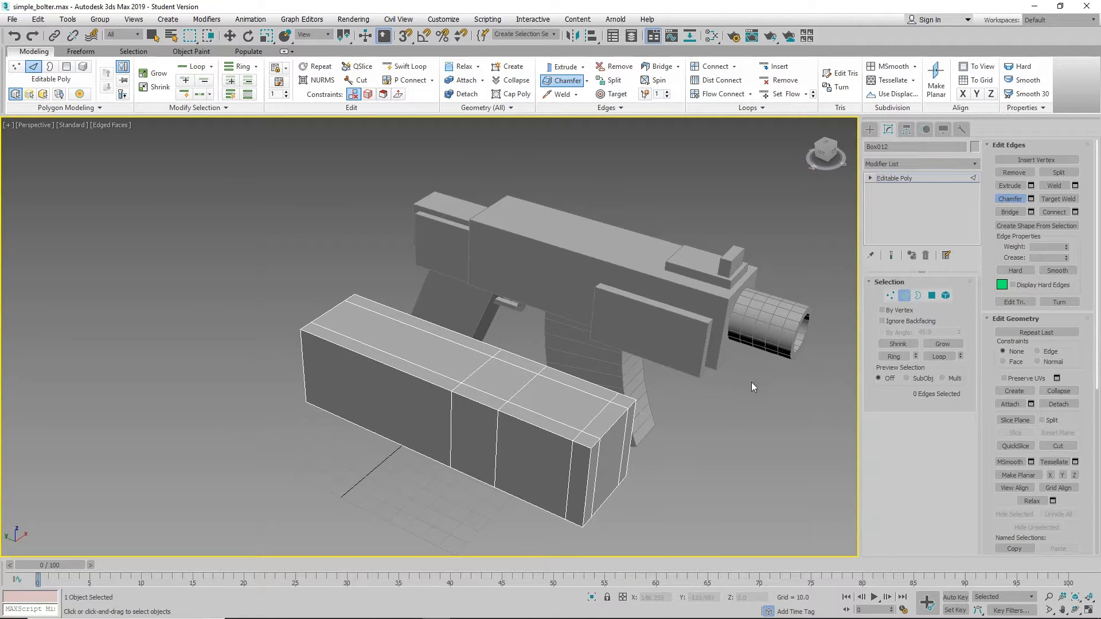
middle_drag(751, 382, 749, 356)
- At polygon level, select the central top polygon between the front edge loop and the nearest middle loop
click(932, 296)
key(w)
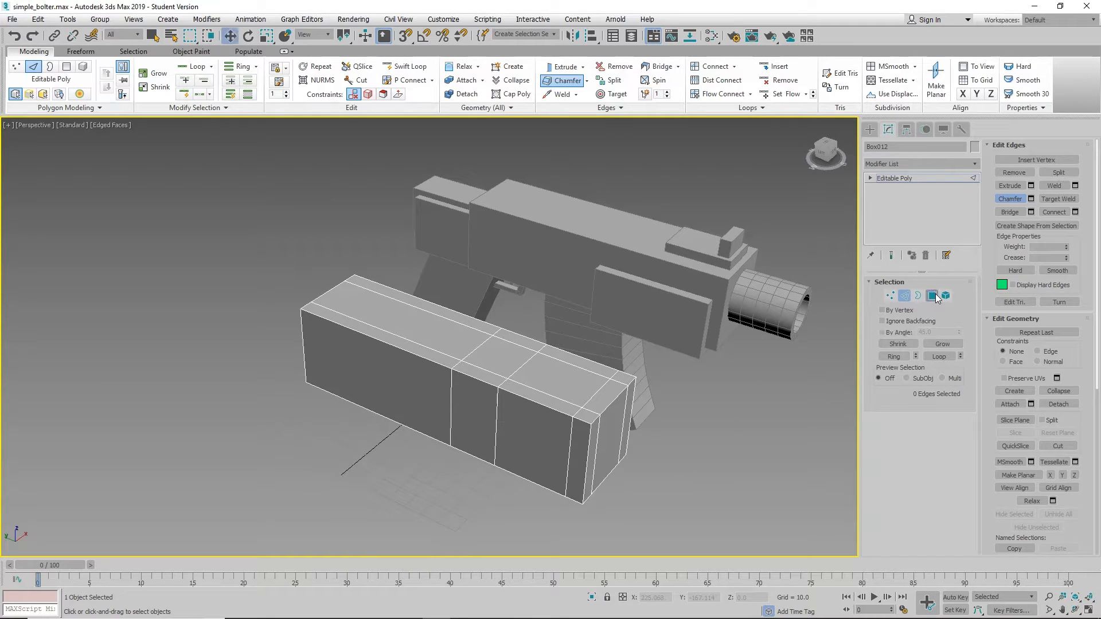
click(587, 380)
click(587, 380)
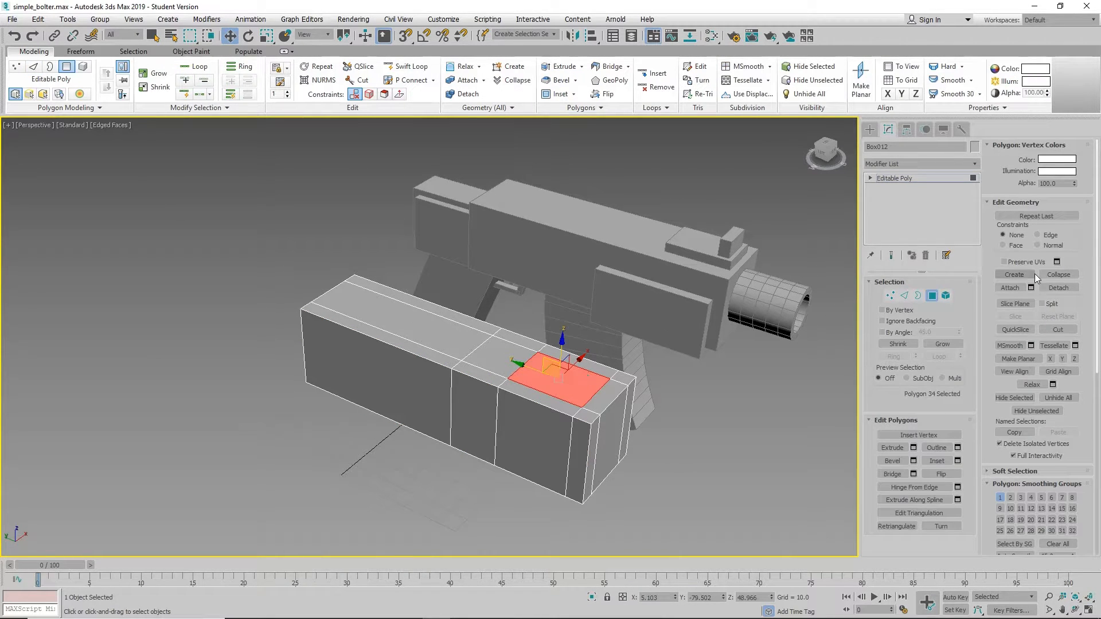
click(933, 297)
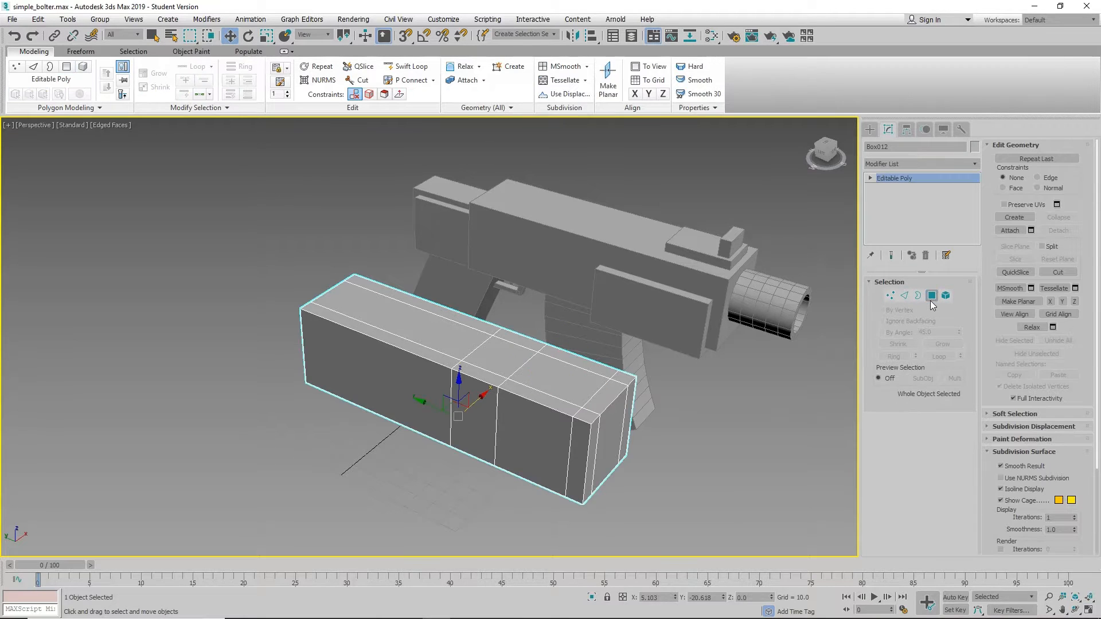
click(565, 390)
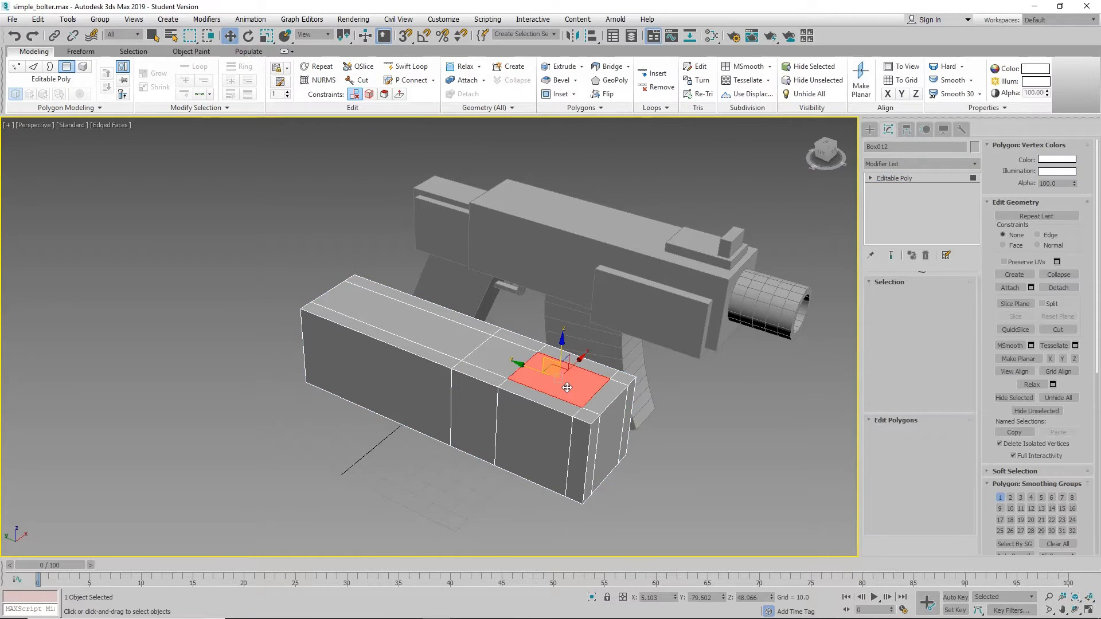
click(709, 466)
click(610, 439)
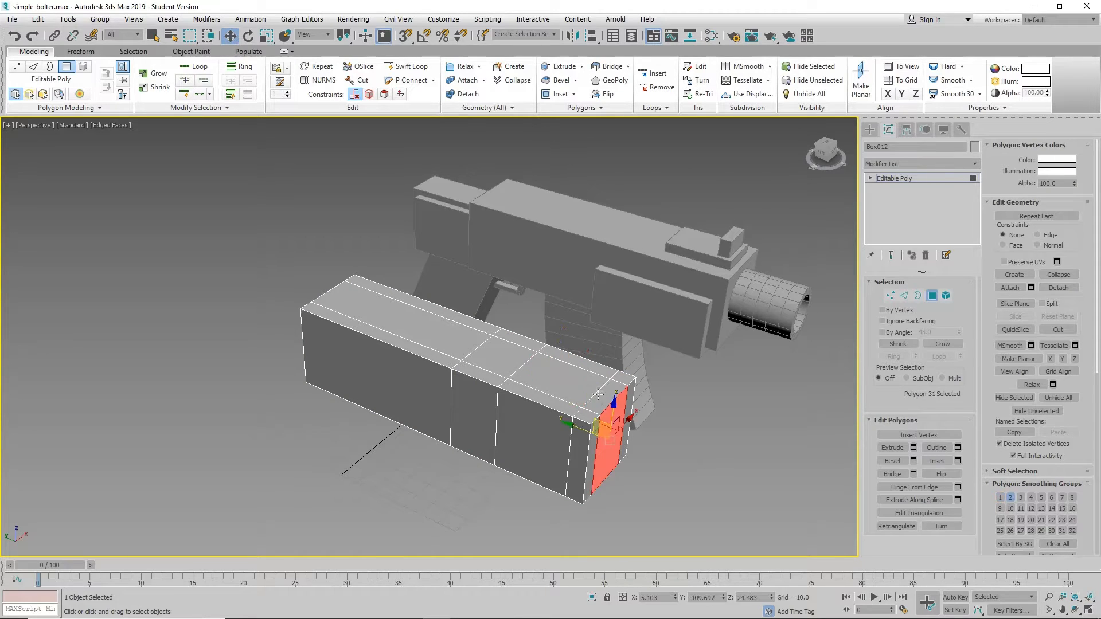
click(565, 384)
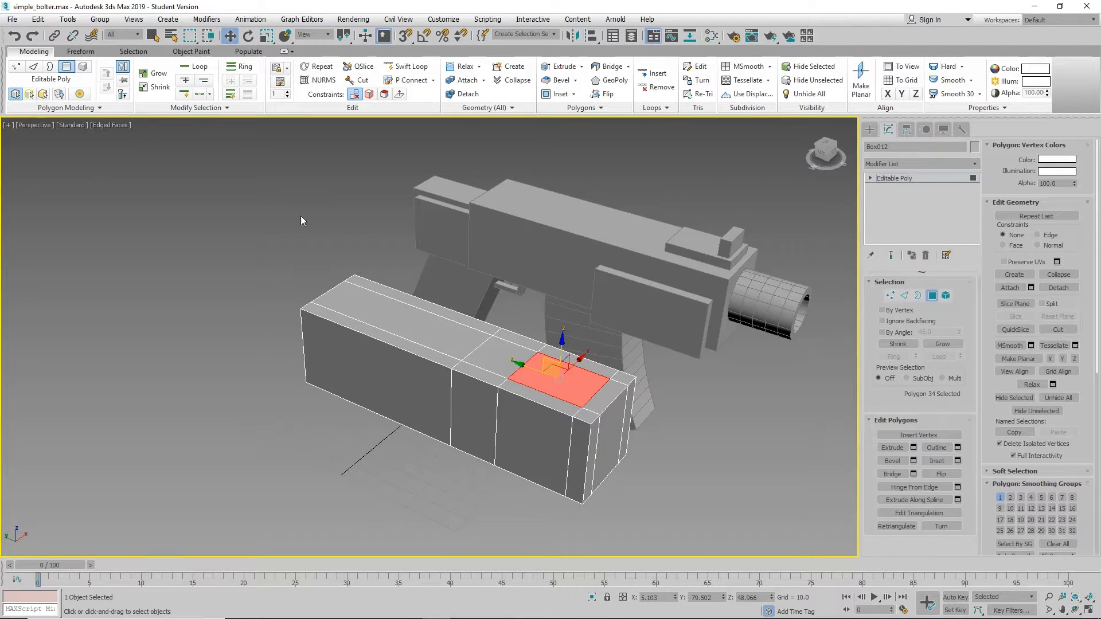
- Try to move the selected top polygon, undo the move and switch to the plain object selection tool
mouse_move(573, 388)
mouse_down()
mouse_move(574, 407)
mouse_move(581, 393)
mouse_move(561, 402)
mouse_up()
key(ctrl+z)
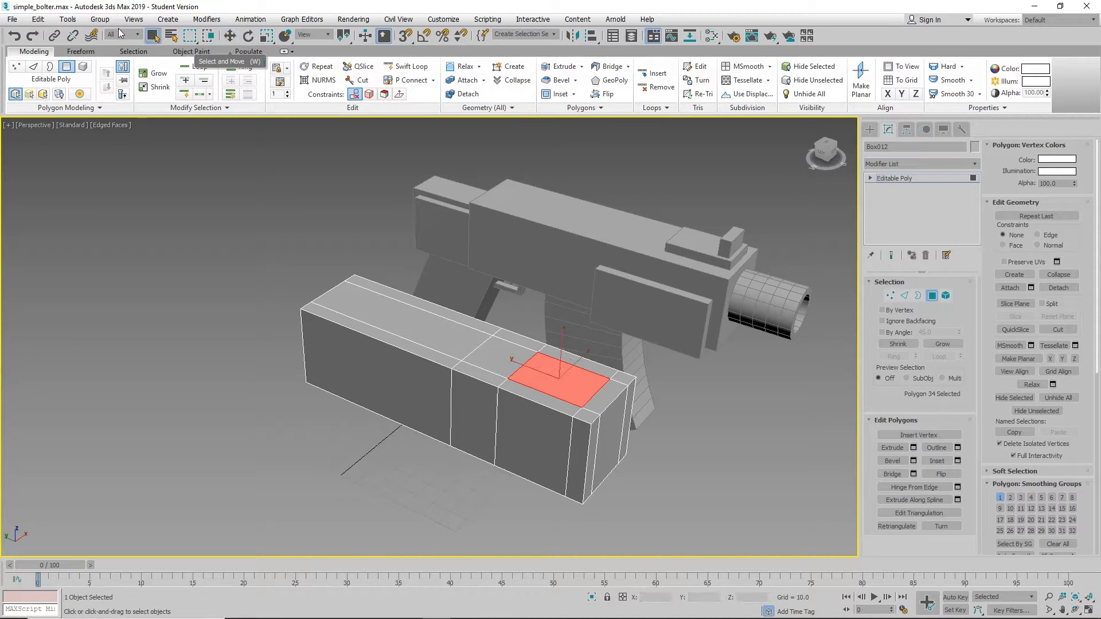
click(153, 36)
middle_drag(228, 256, 214, 274)
alt+middle_drag(214, 274, 443, 294)
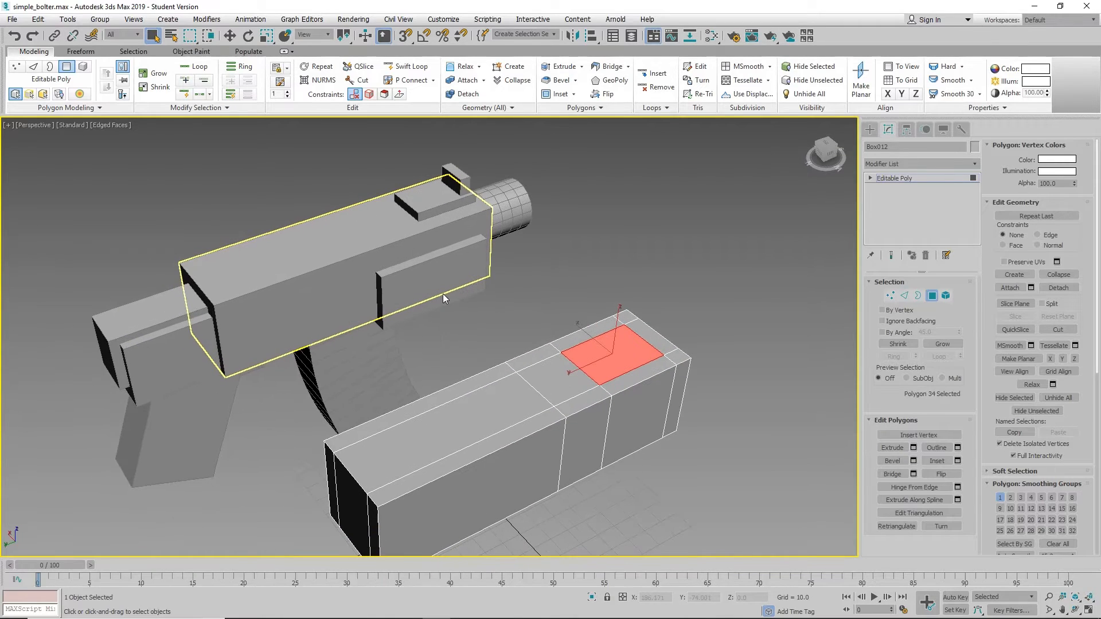
click(892, 447)
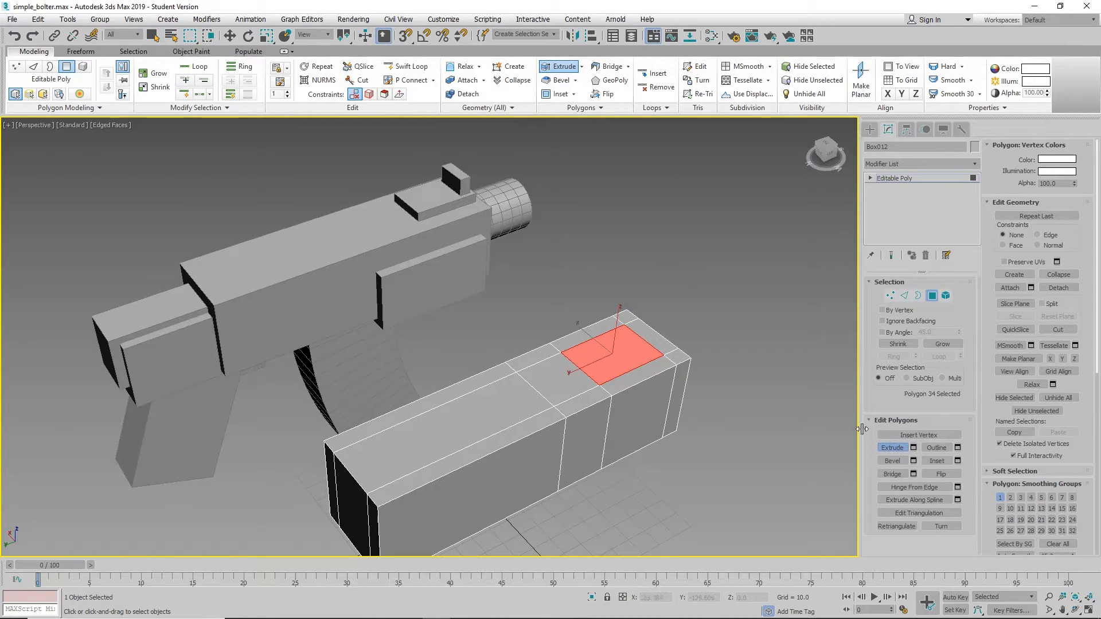
click(914, 448)
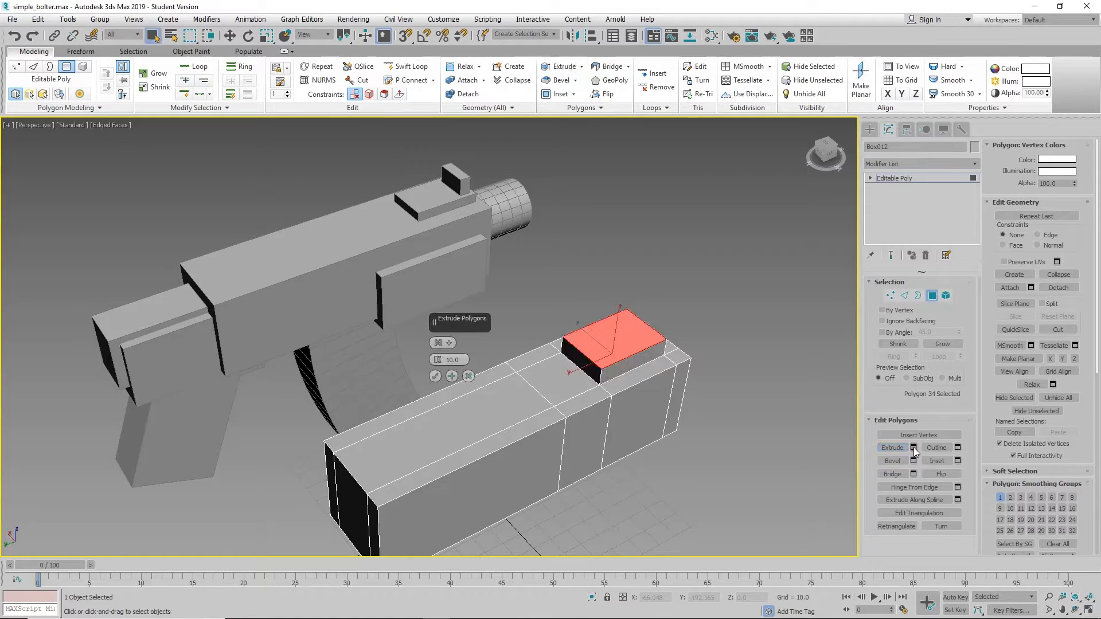
click(469, 376)
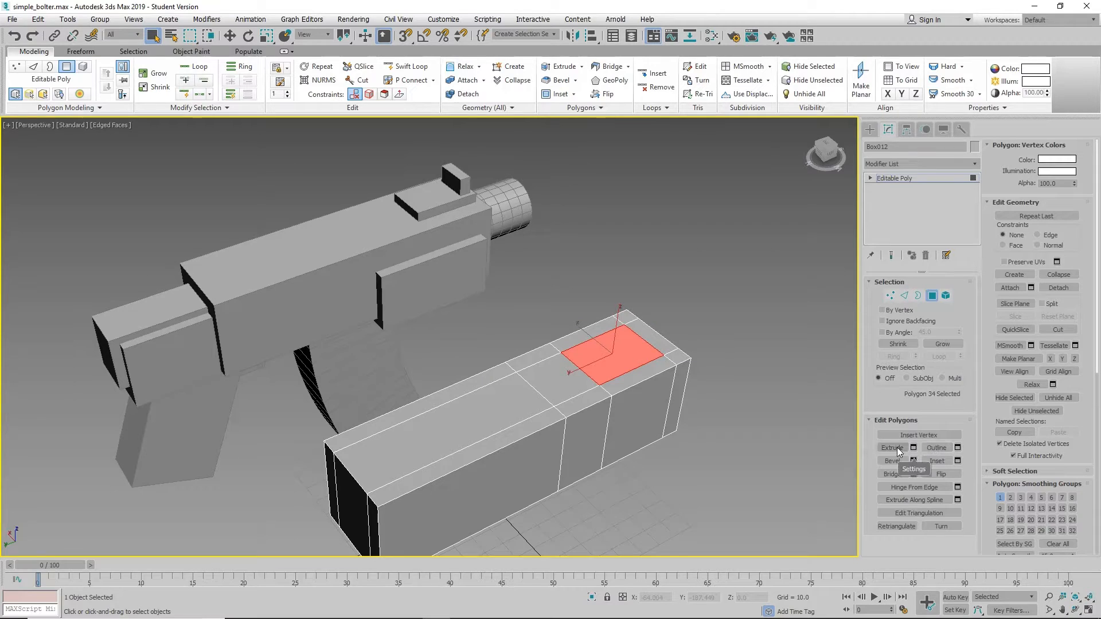
- Extrude the selected top polygon slightly upward into a low raised block, matching the original gun's sight base, and clear the selection
click(897, 447)
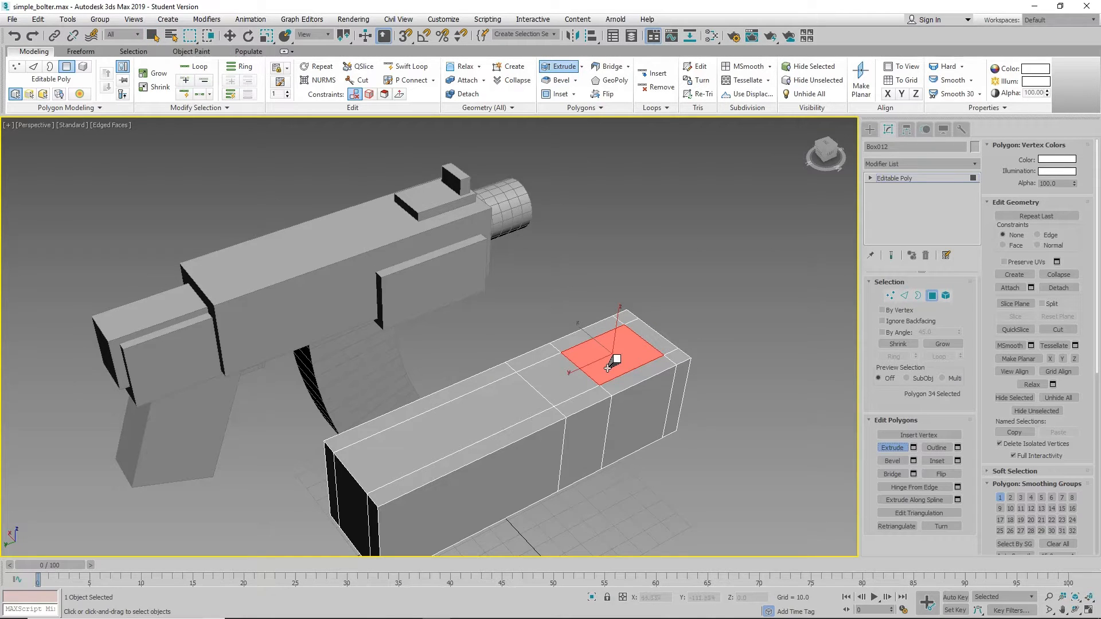
drag(608, 367, 614, 331)
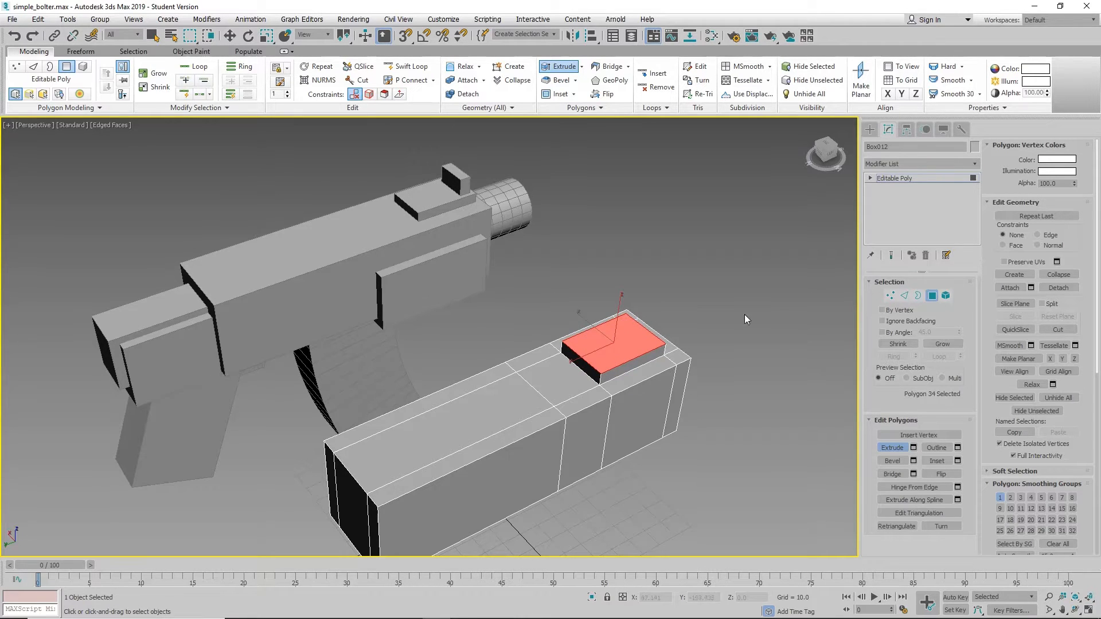
alt+middle_drag(745, 315, 697, 177)
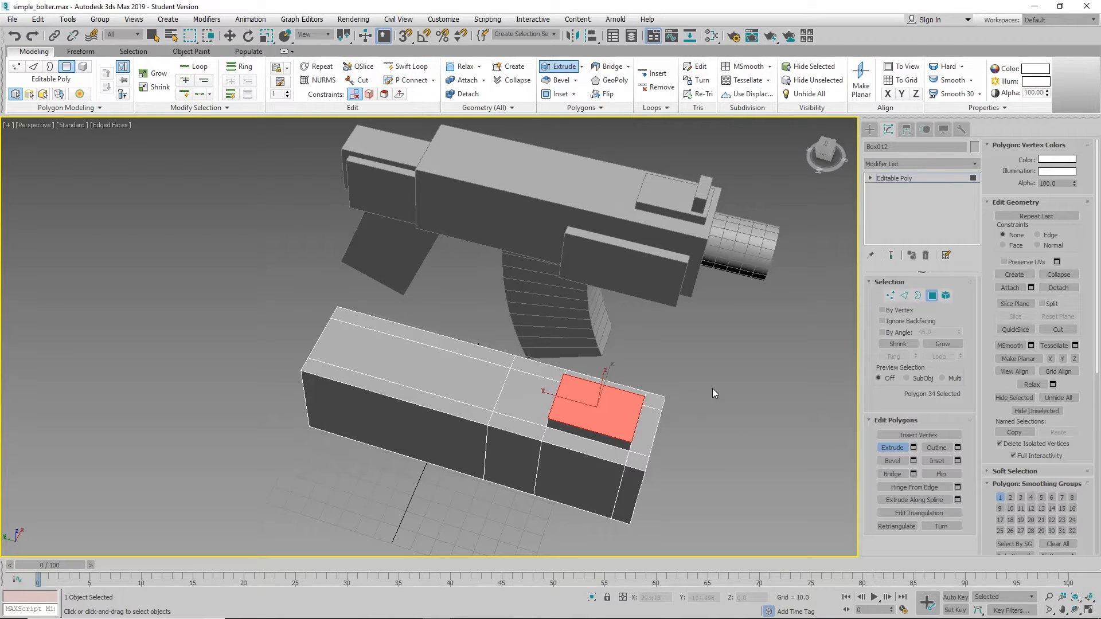
mouse_move(694, 357)
alt+middle_down()
mouse_move(732, 356)
mouse_move(705, 365)
alt+middle_up()
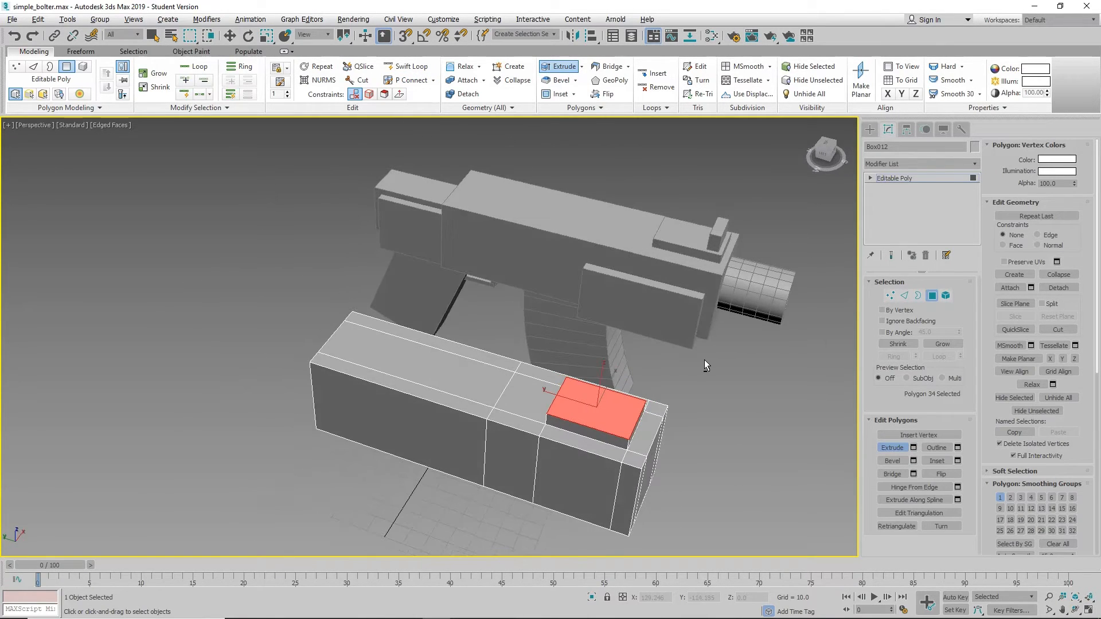
click(779, 449)
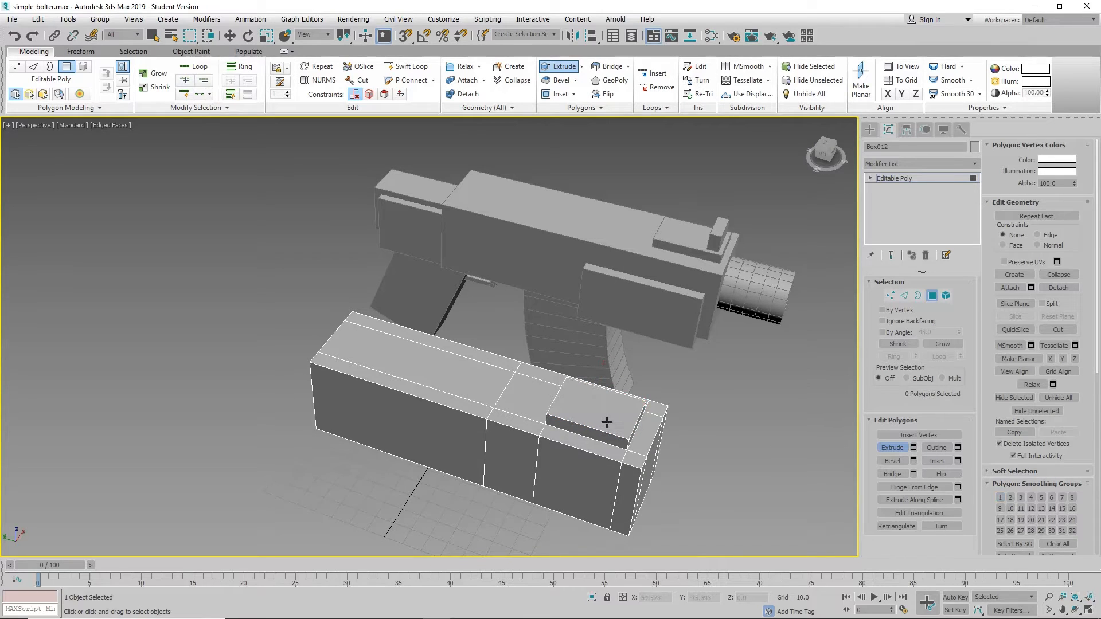
- Inset the top face of the raised block by a narrow margin and clear the polygon selection
click(607, 421)
middle_drag(743, 443, 754, 431)
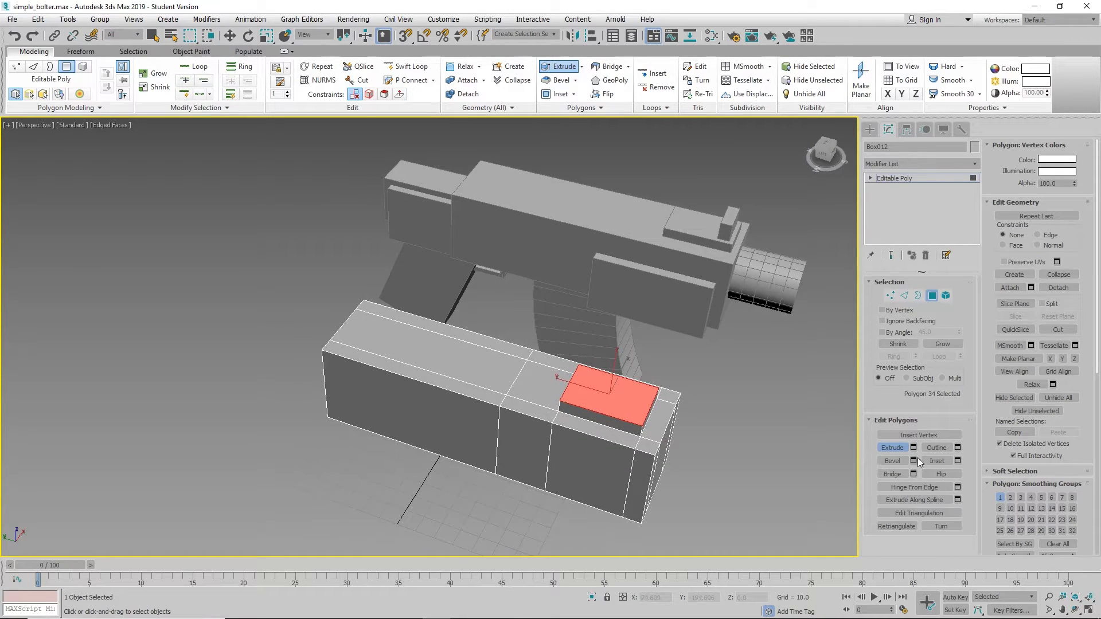
click(936, 461)
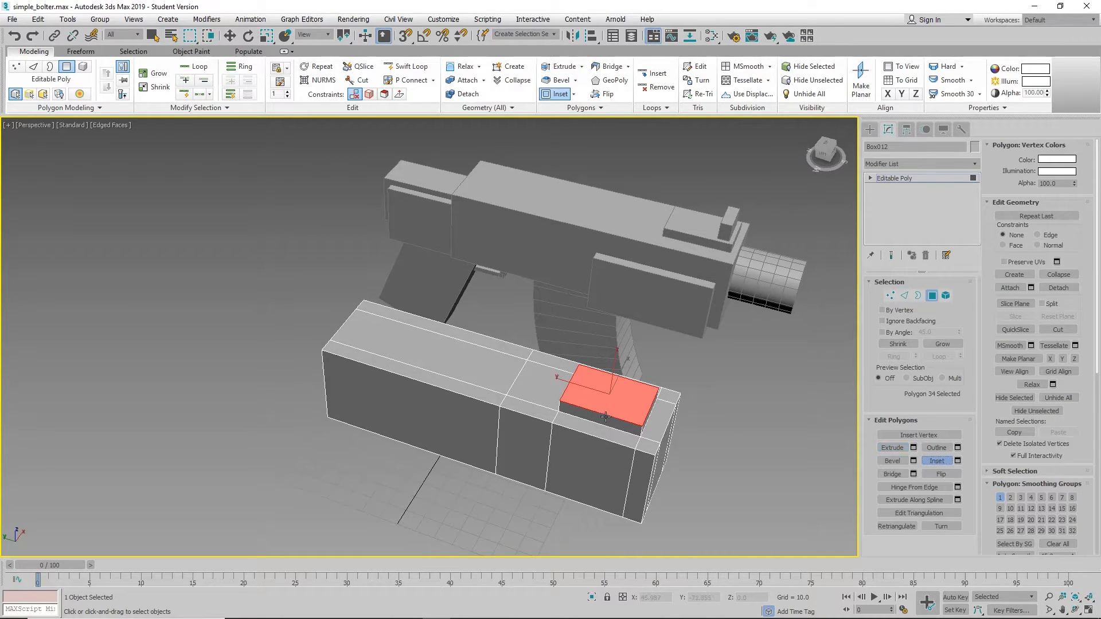
drag(620, 407, 627, 396)
click(682, 434)
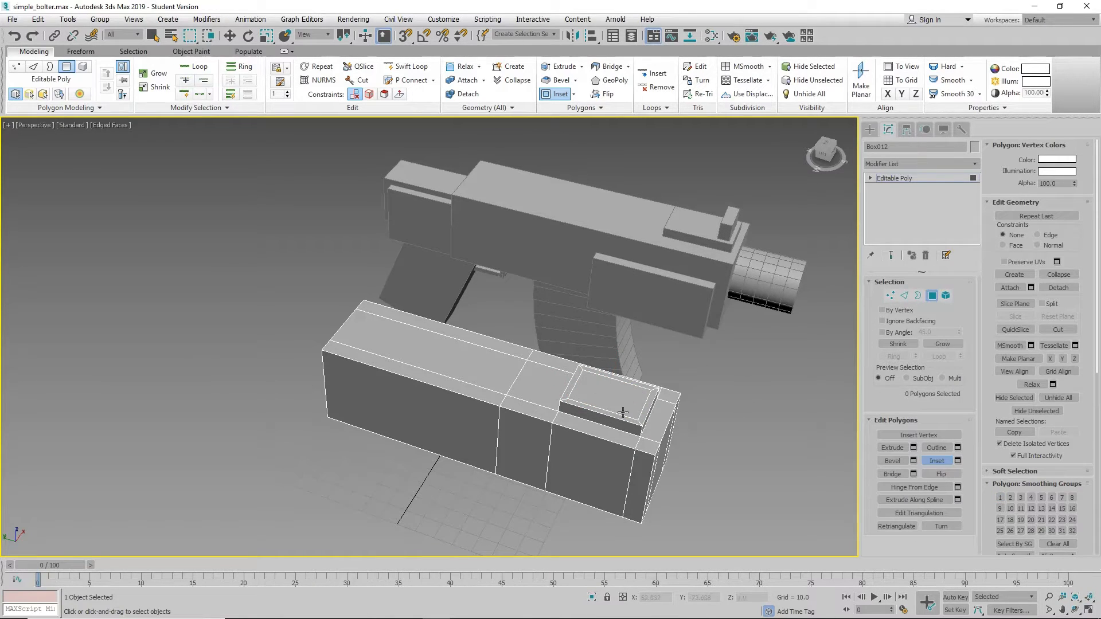
- Move the rear edge of the inset face forward along Y, leaving only a narrow strip near the block's front end
click(904, 296)
click(577, 382)
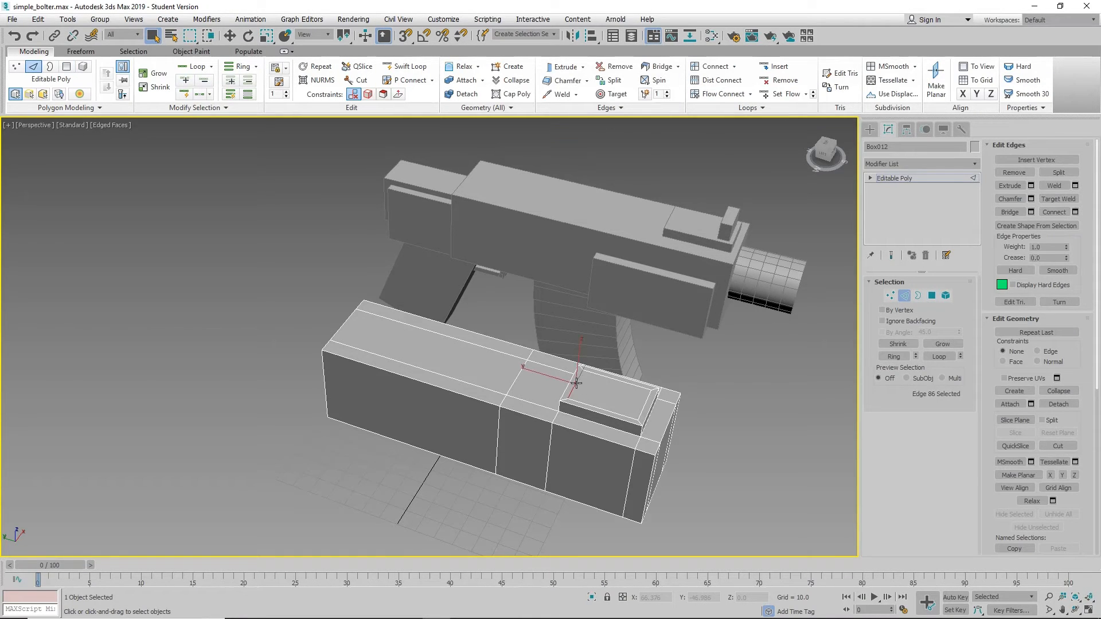
key(w)
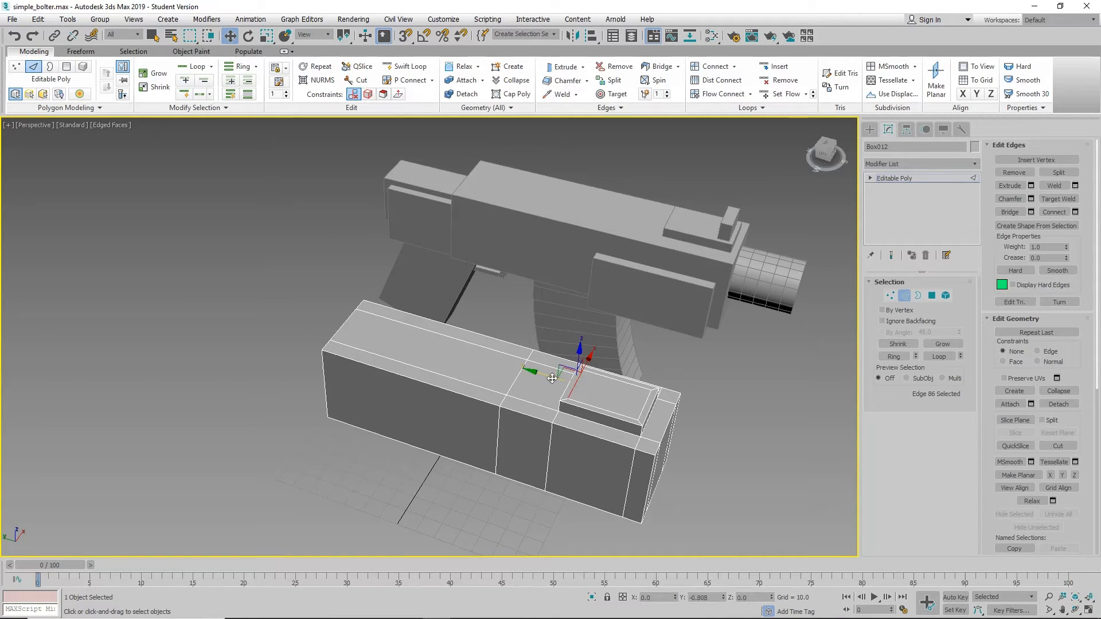
drag(552, 379, 601, 393)
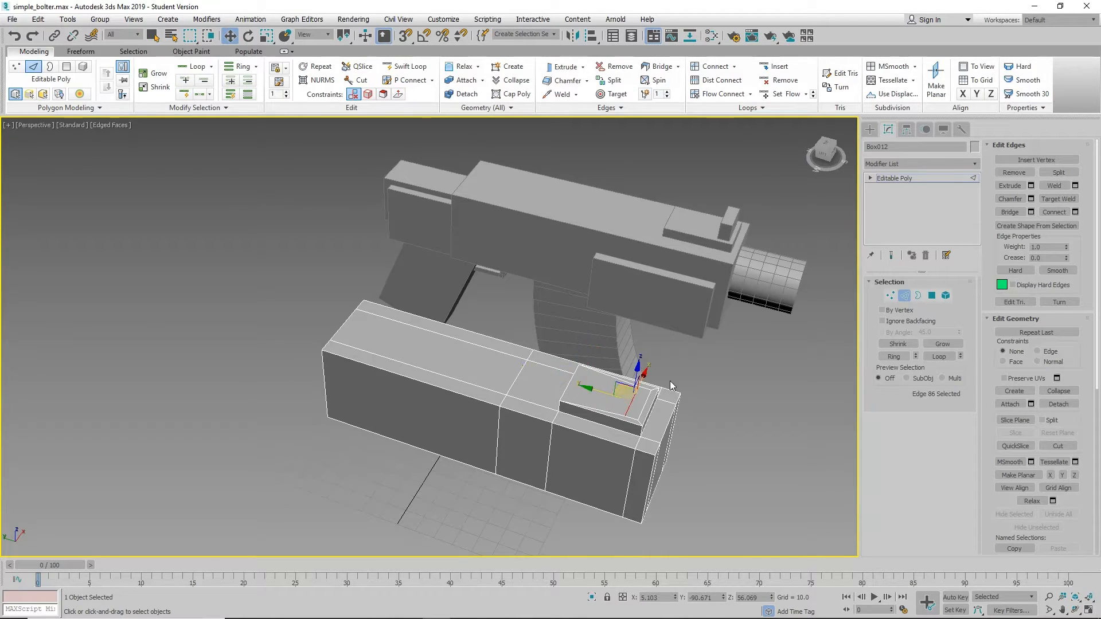
- Extrude the narrow front strip on top of the raised block upward into a sight post and clear the polygon selection
click(932, 295)
click(637, 405)
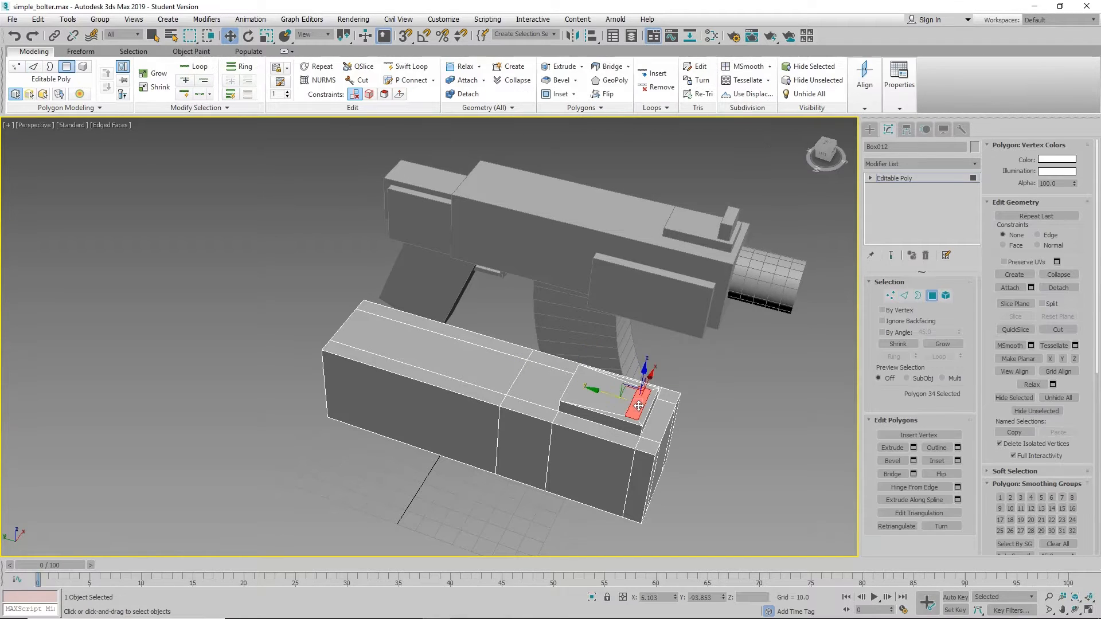
click(885, 449)
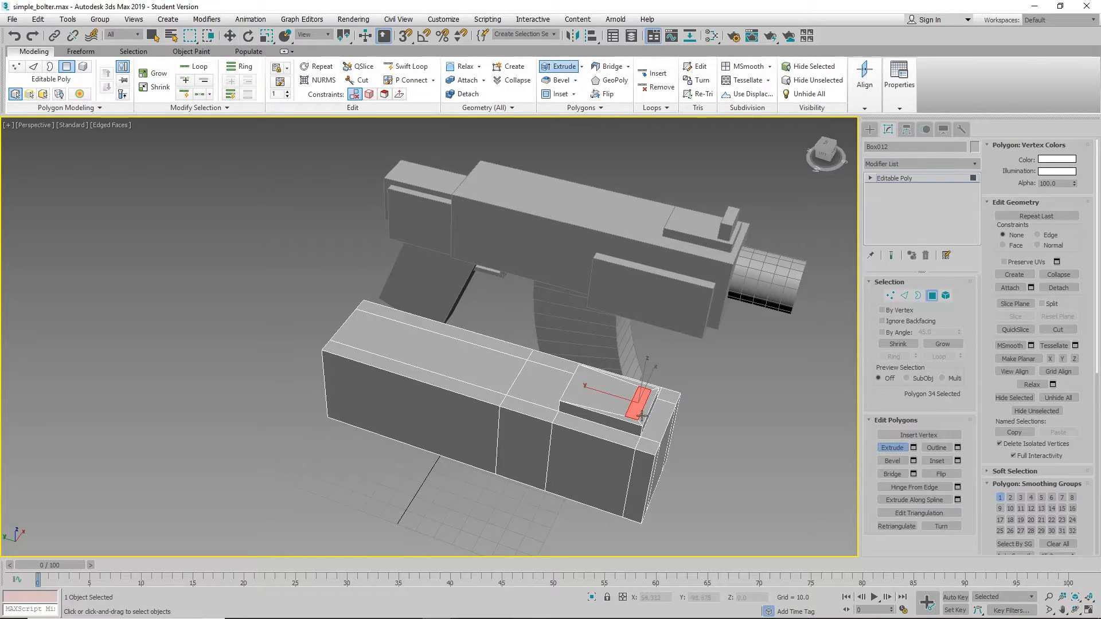
drag(640, 408, 657, 350)
click(710, 415)
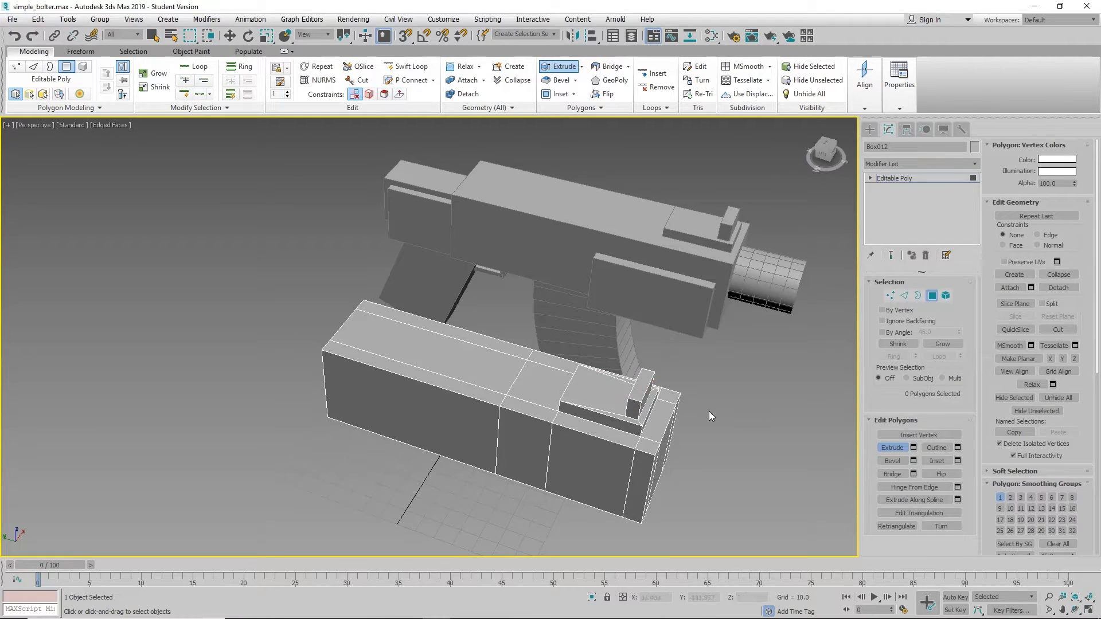
- Add a horizontal edge loop around the whole body with Swift Loop, about a third of the height below its upper edge
alt+middle_drag(498, 468, 699, 337)
middle_drag(589, 452, 570, 431)
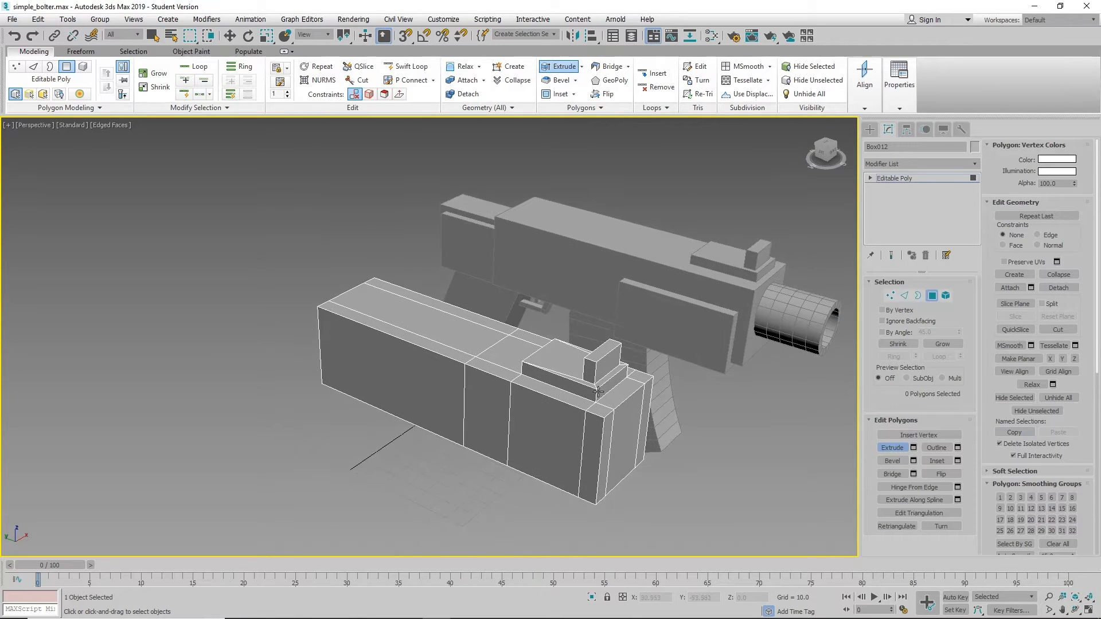
click(401, 67)
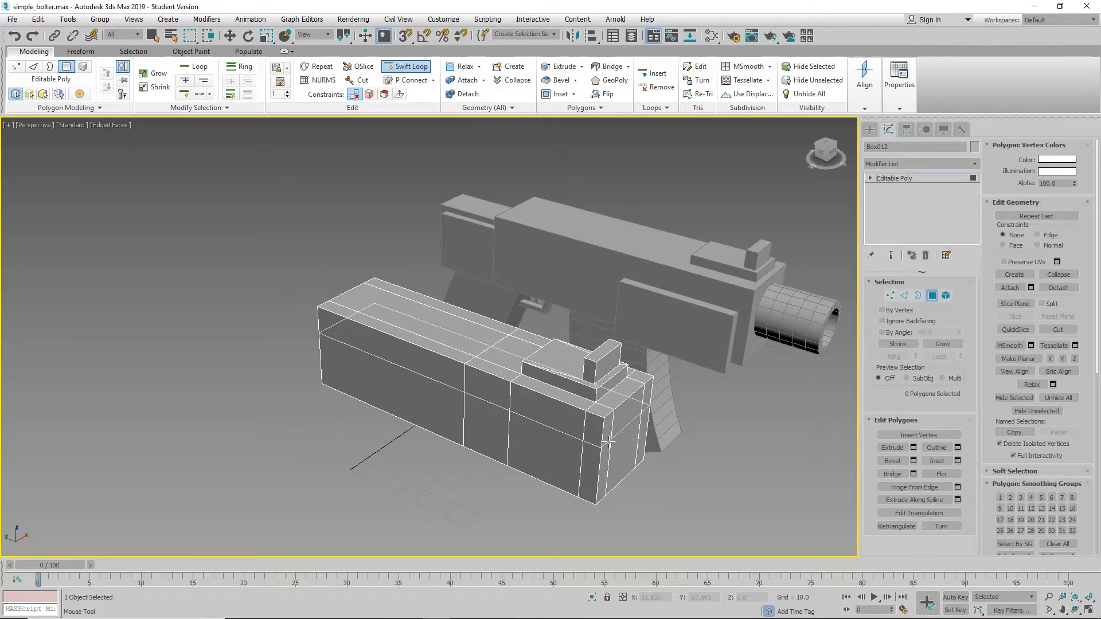
right_click(320, 449)
alt+middle_drag(278, 433, 274, 381)
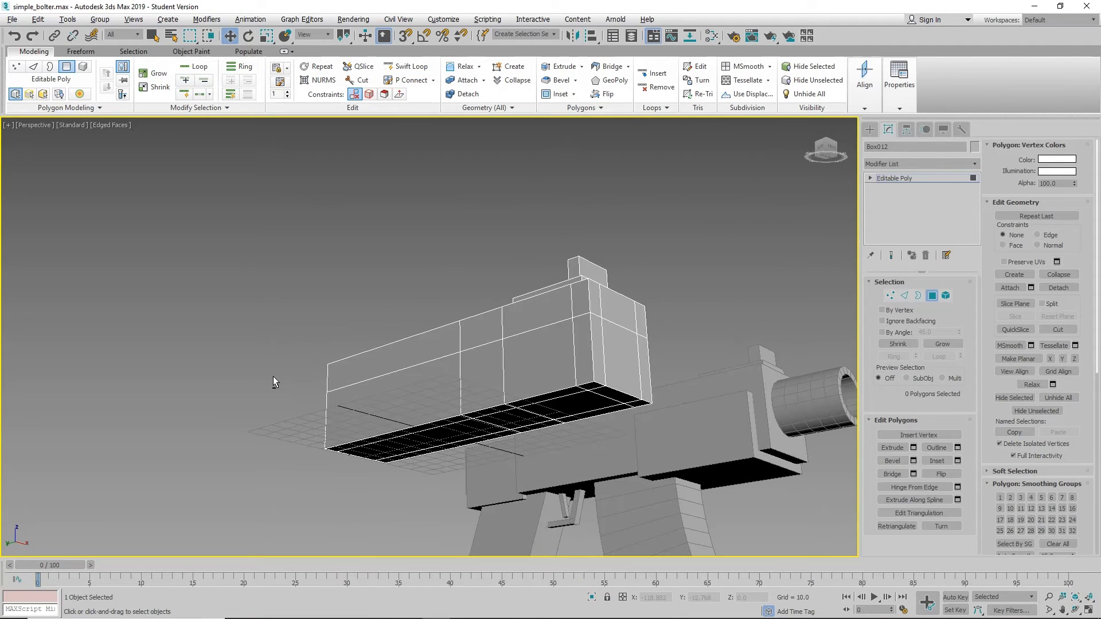
- Select the ten polygons wrapping the front section below the horizontal loop: both lower sides and the underside, leaving out the front end strip
click(930, 297)
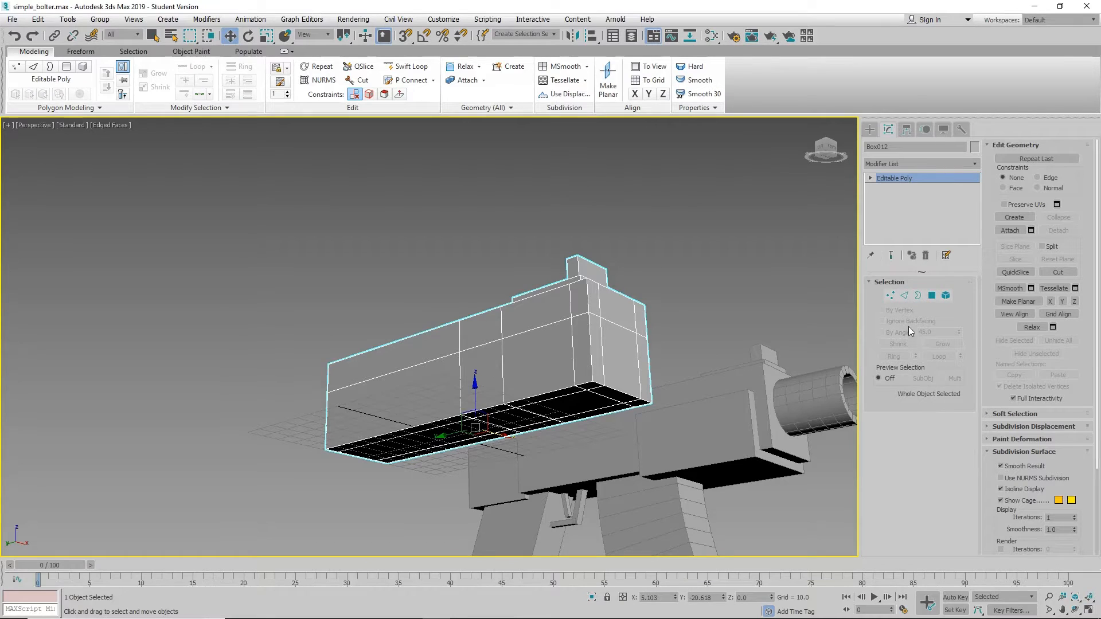
click(932, 295)
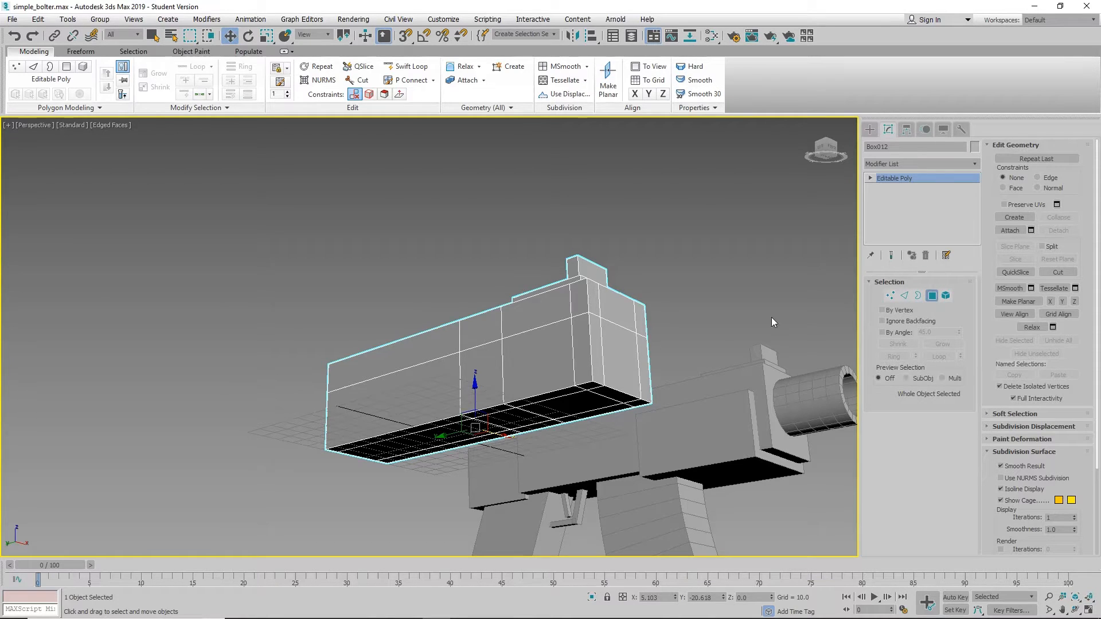
click(476, 385)
ctrl+click(543, 374)
ctrl+click(491, 410)
ctrl+click(536, 399)
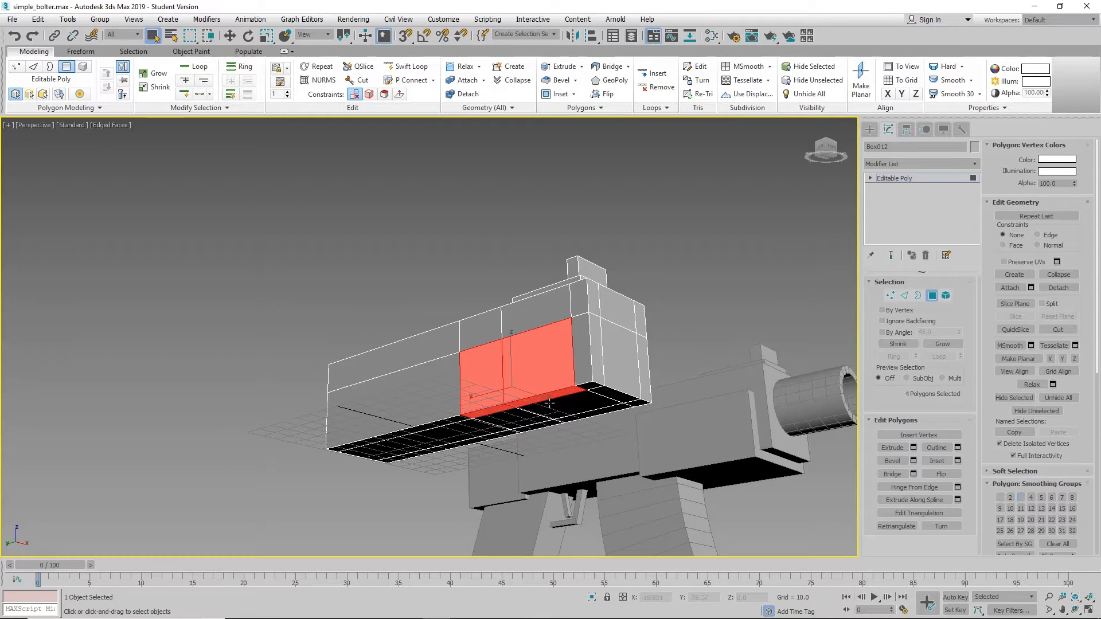
ctrl+click(554, 406)
alt+middle_drag(576, 424, 539, 401)
ctrl+click(541, 402)
ctrl+click(541, 384)
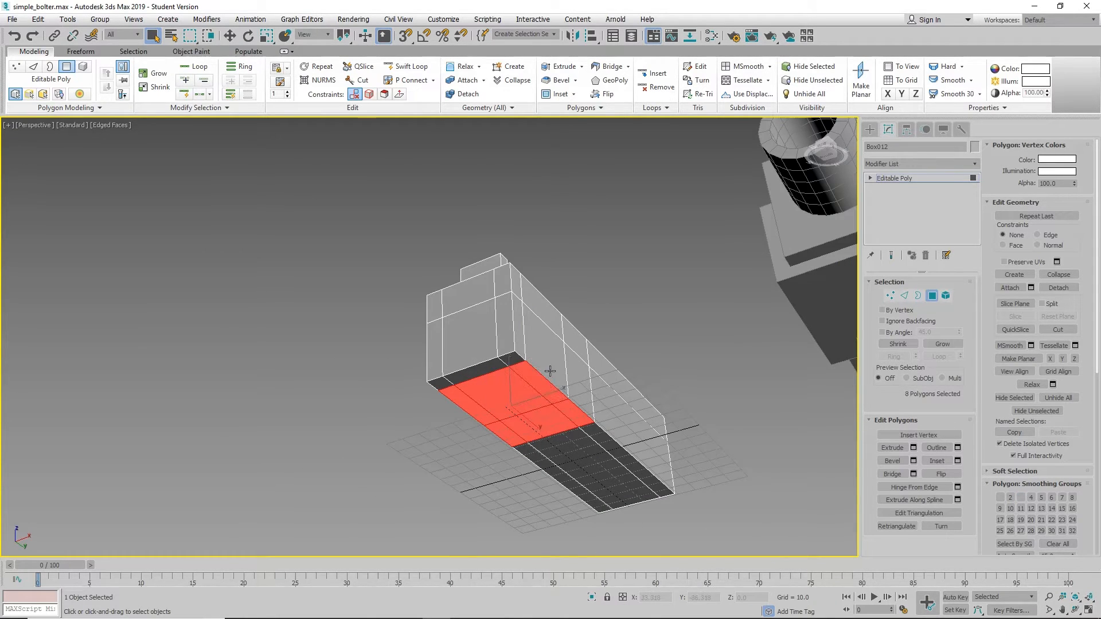
ctrl+click(550, 371)
ctrl+click(578, 385)
alt+middle_drag(573, 383, 856, 436)
- Try to extrude the selected side and underside polygons outward freehand
click(892, 448)
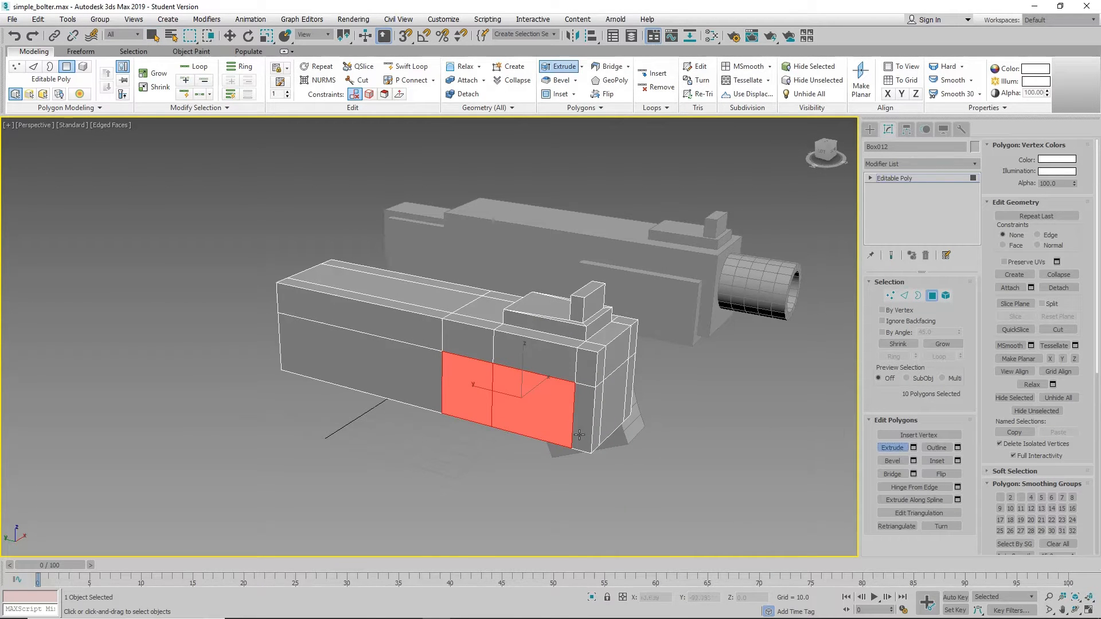
drag(562, 419, 555, 395)
mouse_move(708, 493)
alt+middle_down()
mouse_move(669, 454)
mouse_move(617, 480)
mouse_move(690, 501)
mouse_move(697, 492)
alt+middle_up()
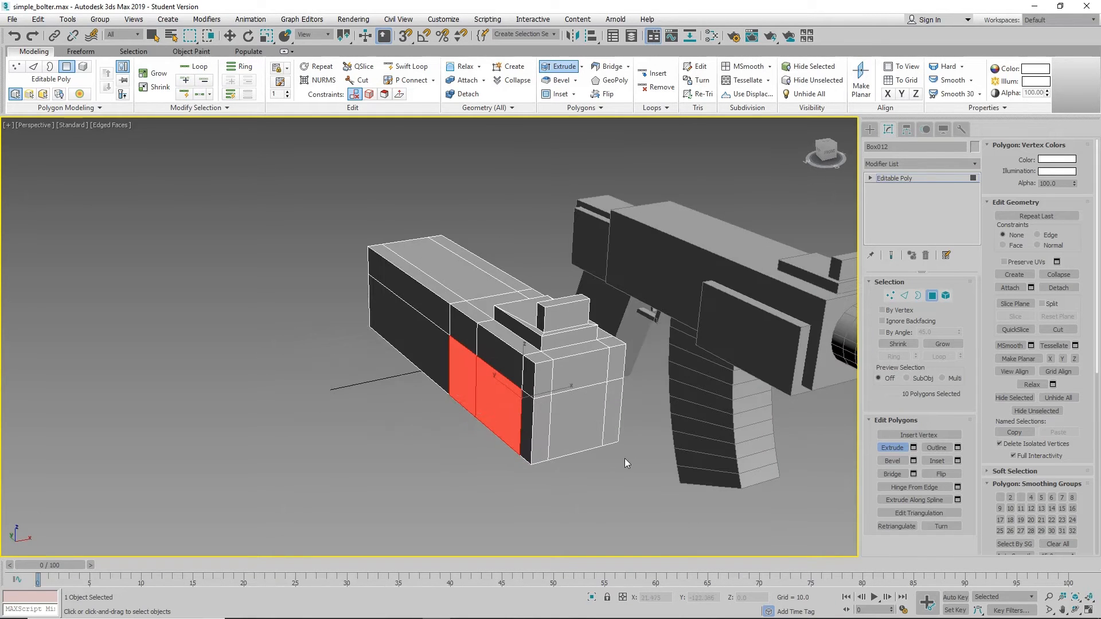
alt+middle_drag(624, 459, 663, 476)
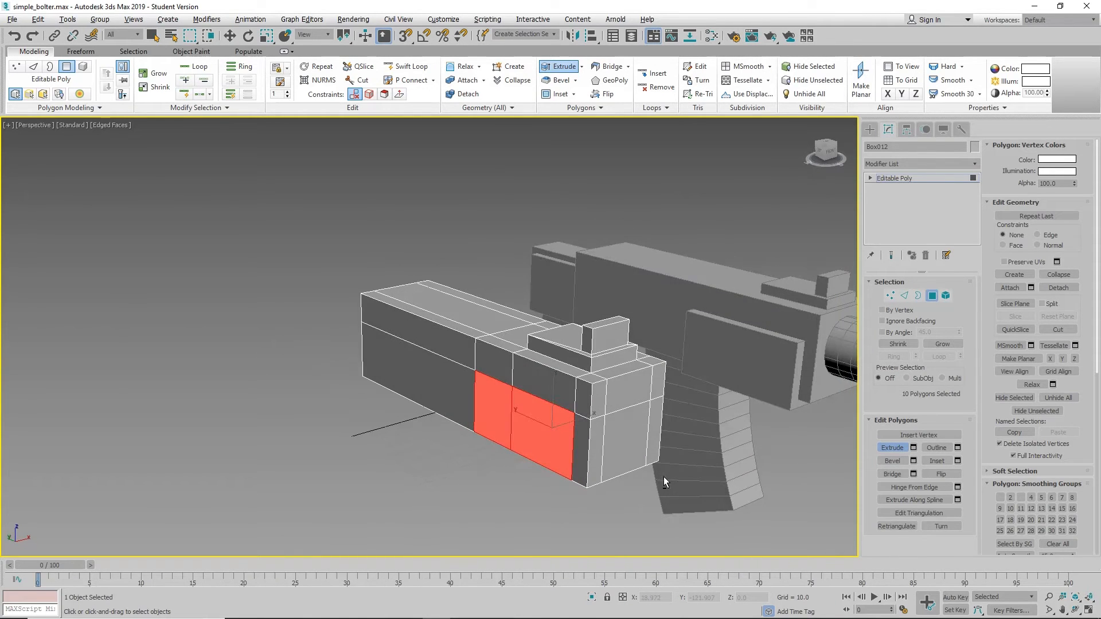
- Extrude the selected side and underside polygons by Local Normal with a height of 6.77, then clear the selection
click(914, 448)
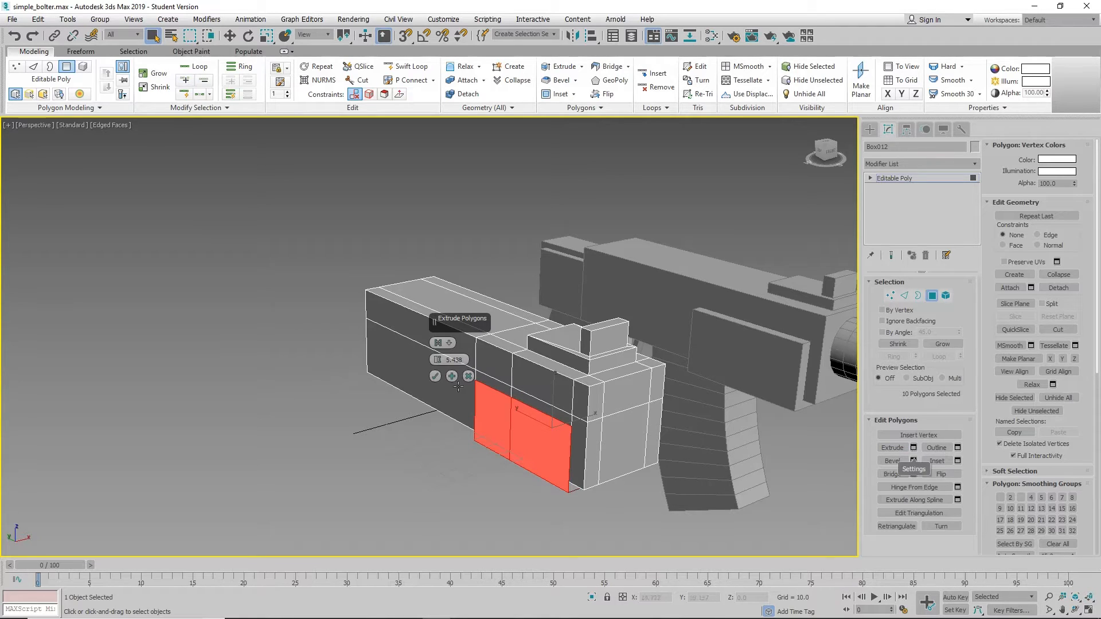
click(450, 343)
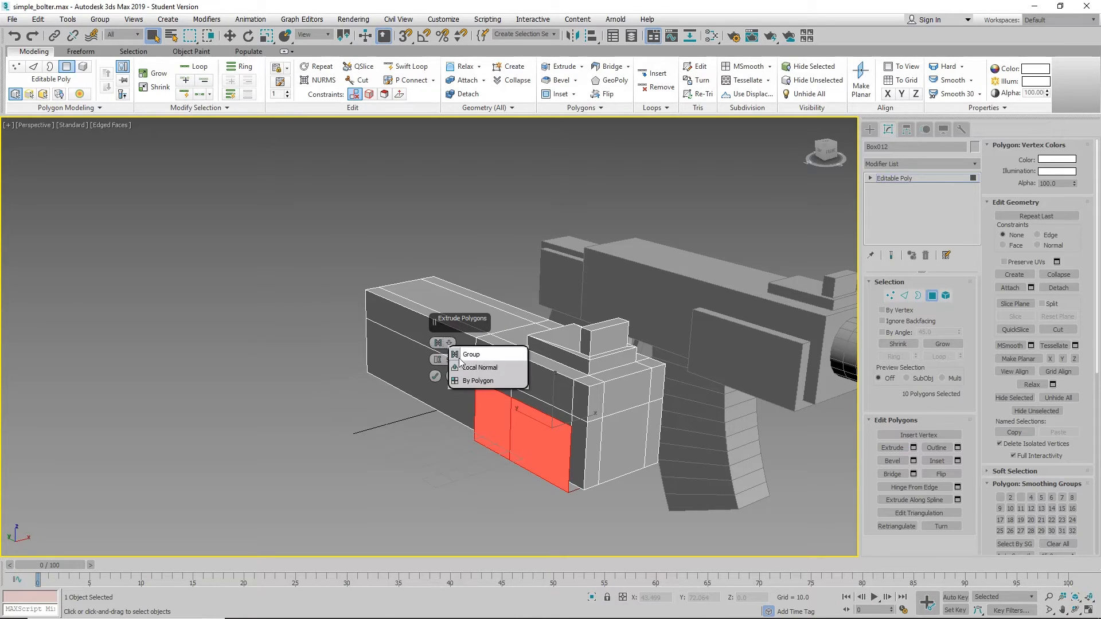
click(464, 367)
alt+middle_drag(452, 467, 443, 489)
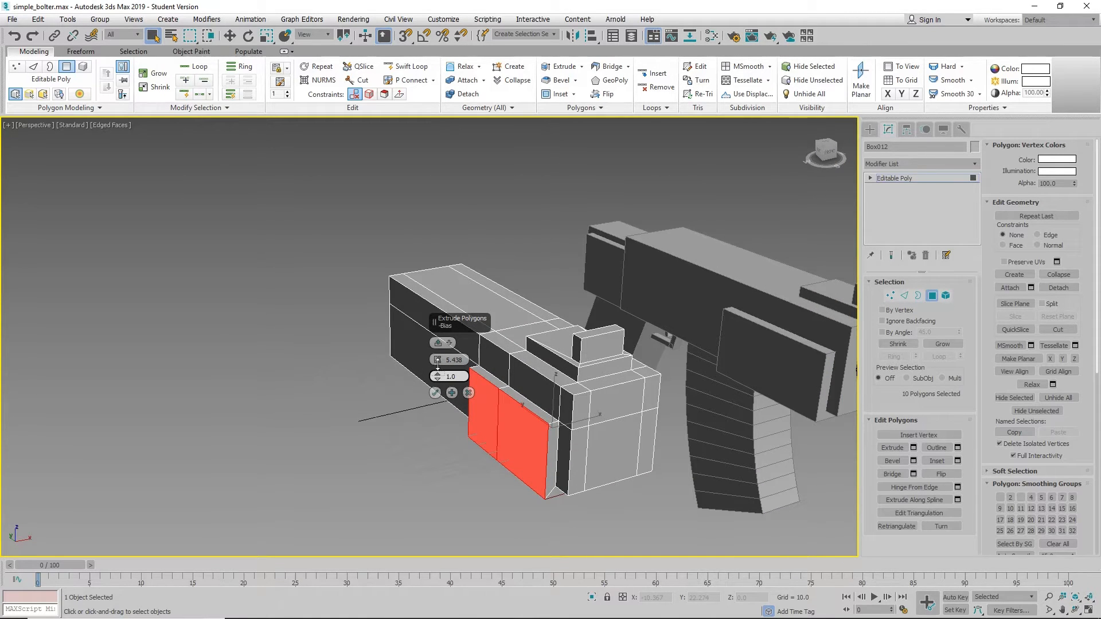
drag(439, 360, 443, 349)
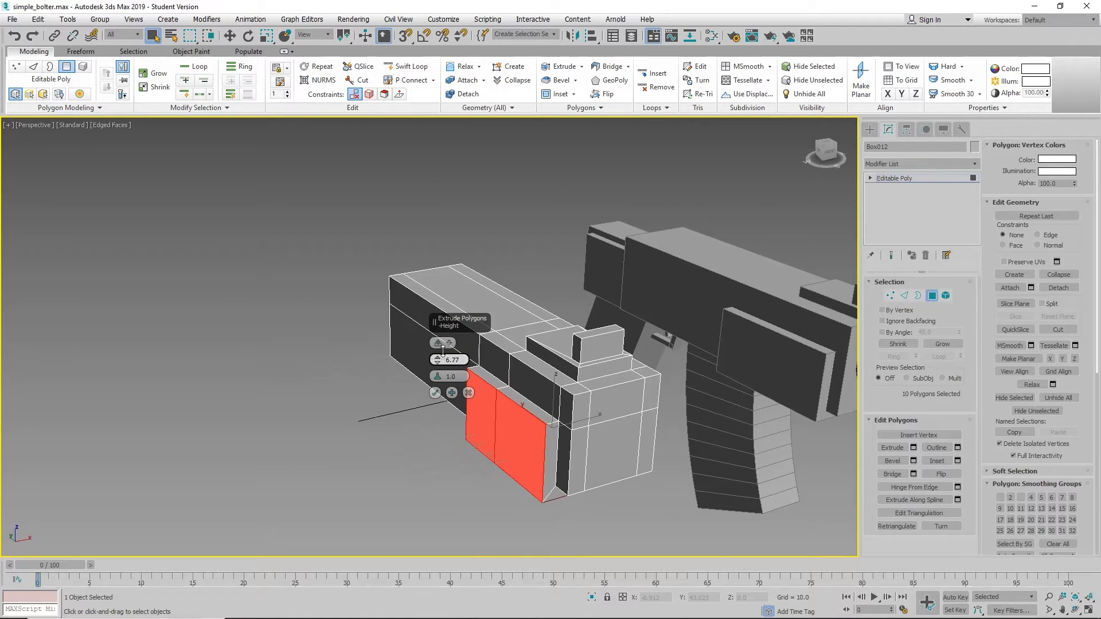
click(436, 393)
click(401, 456)
- Raise the three horizontal edges across the body's rear face along Z to about 39.4
scroll(430, 459, down, 5)
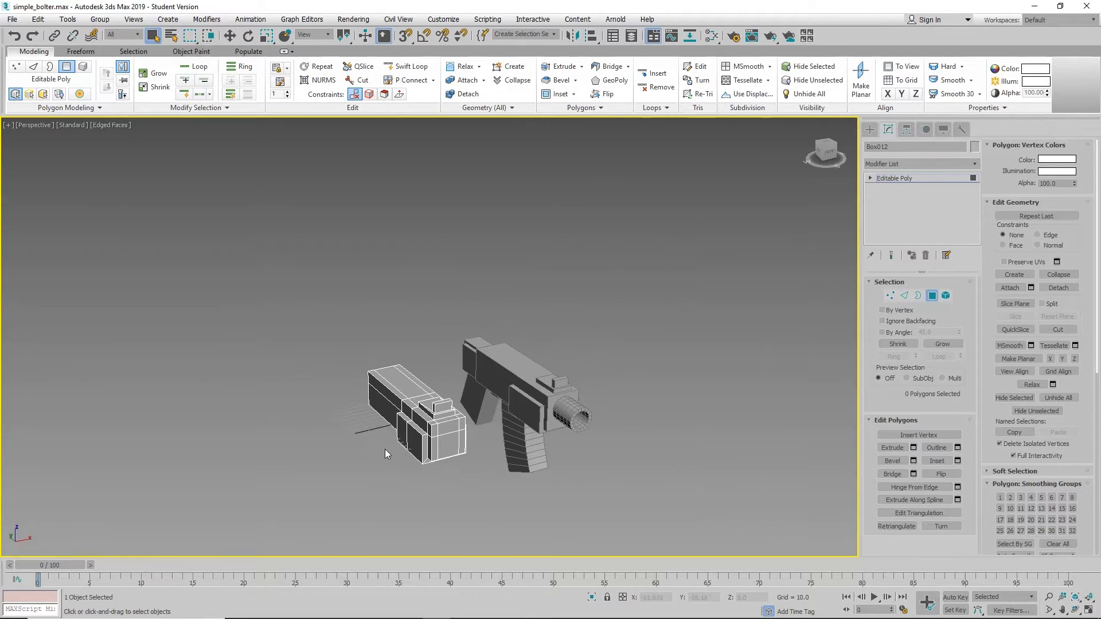
alt+middle_drag(385, 450, 587, 464)
scroll(558, 445, up, 4)
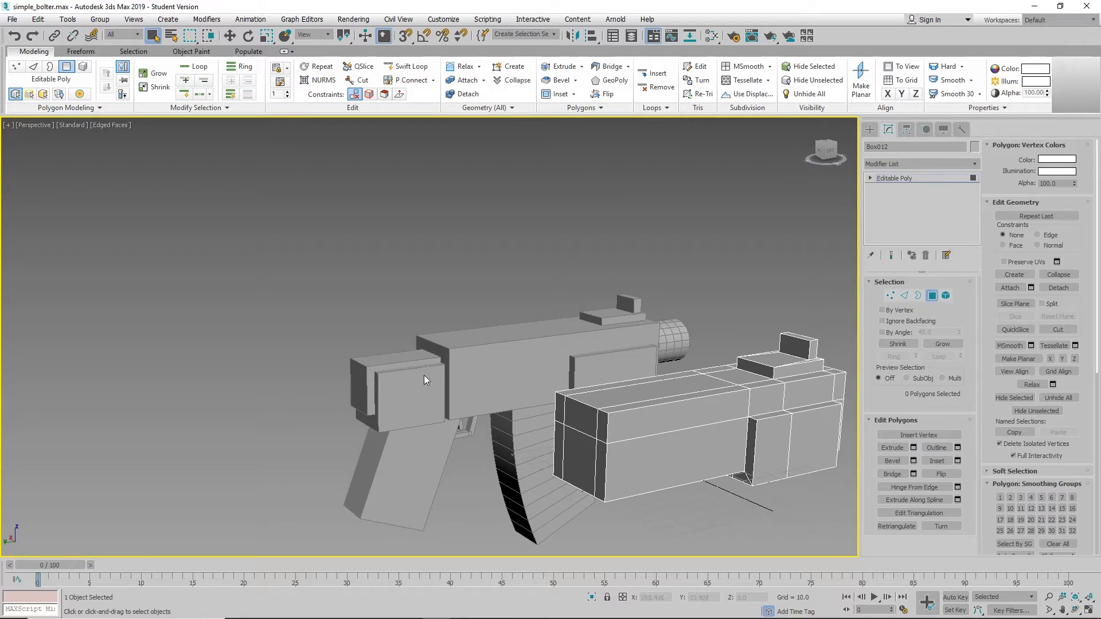
click(905, 296)
double_click(560, 423)
click(578, 431)
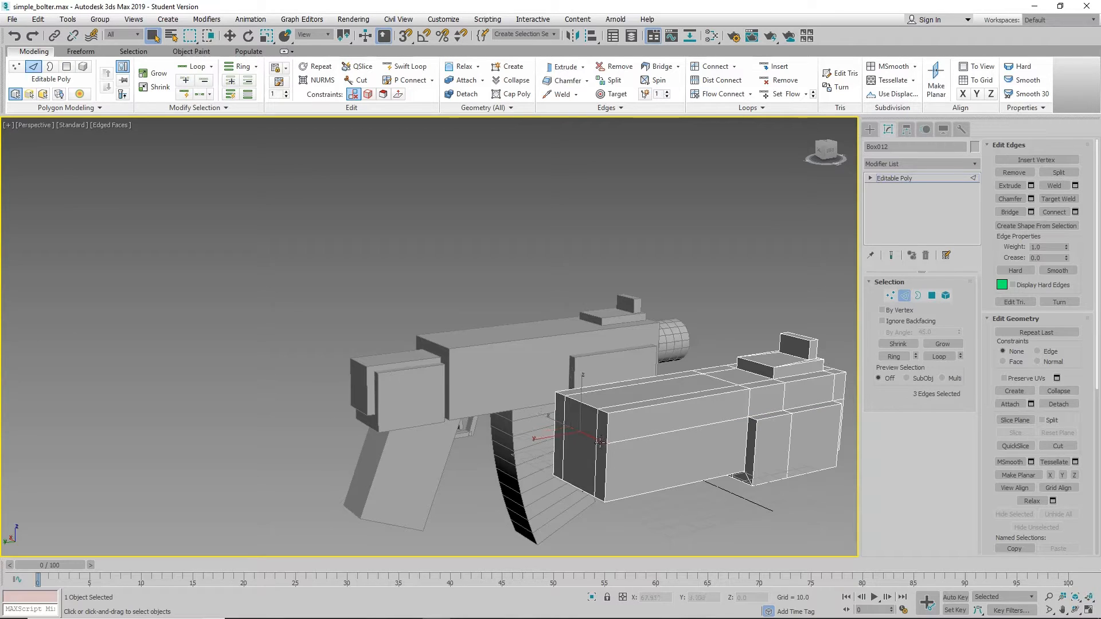
key(w)
drag(581, 396, 586, 382)
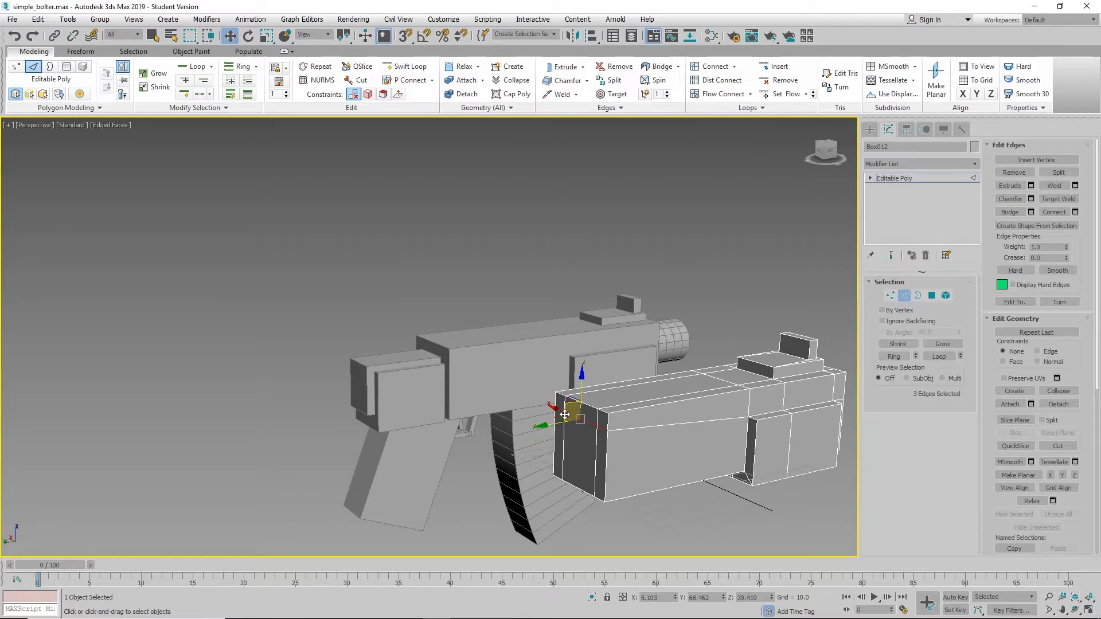
- Add a vertical edge loop around the body close to its rear end with Swift Loop
middle_drag(569, 412, 565, 388)
alt+middle_drag(570, 443, 677, 417)
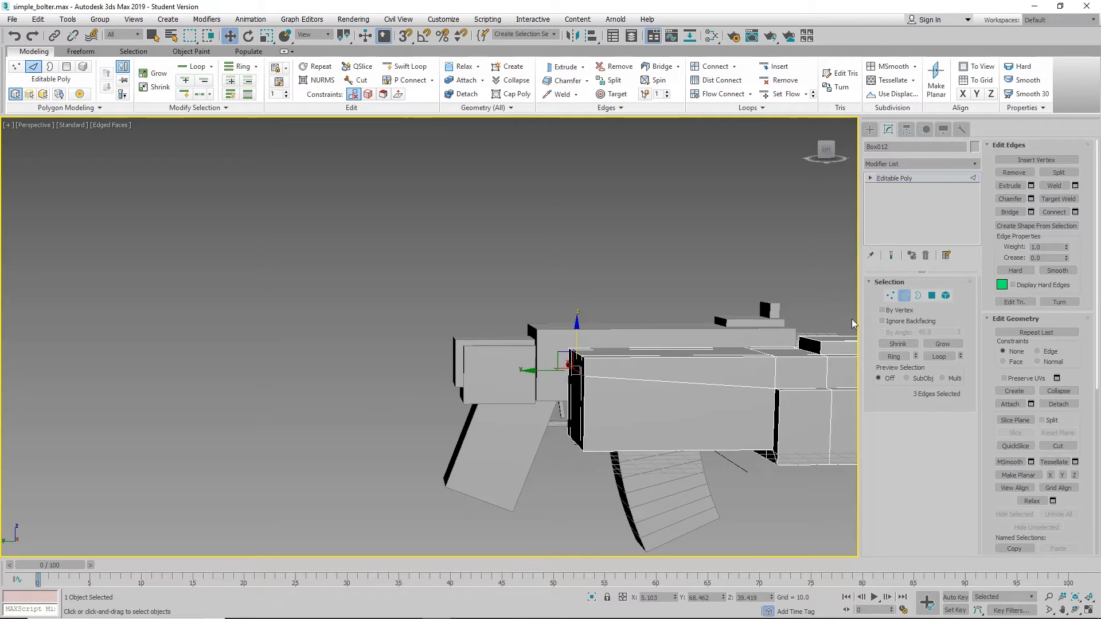
click(405, 67)
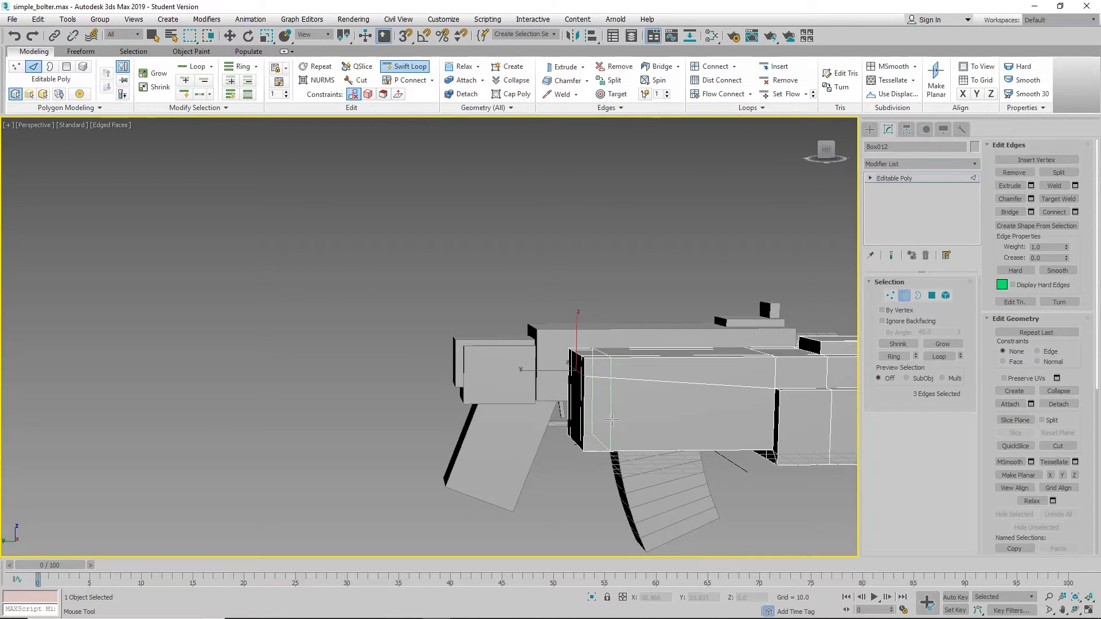
click(610, 424)
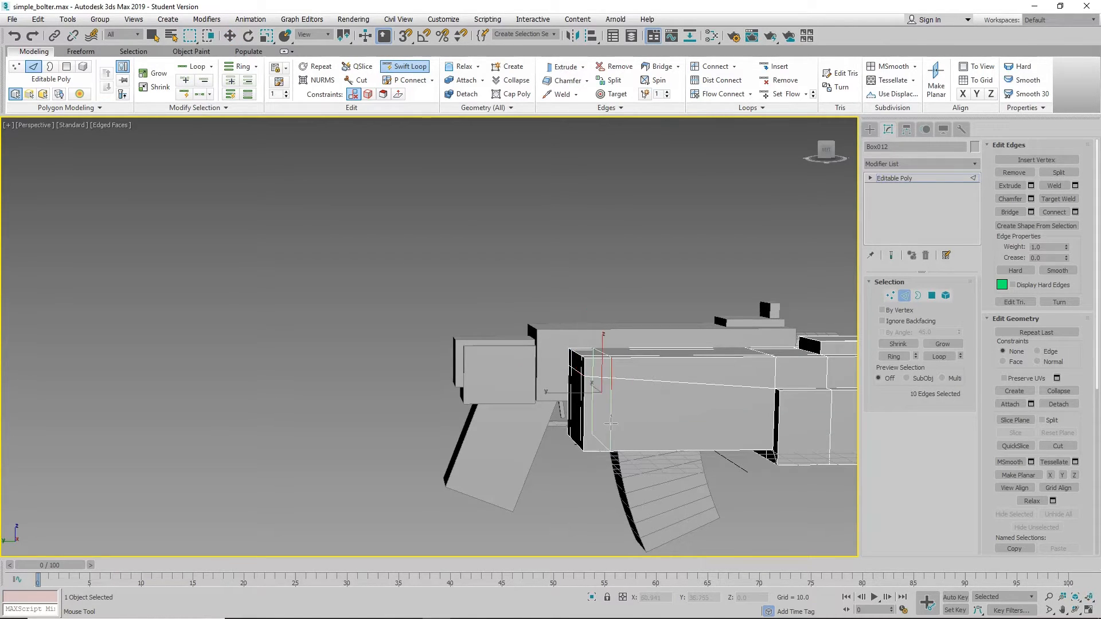
- Inset the two central polygons of the body's rear face together by a narrow margin and clear the selection
alt+middle_drag(340, 392, 356, 371)
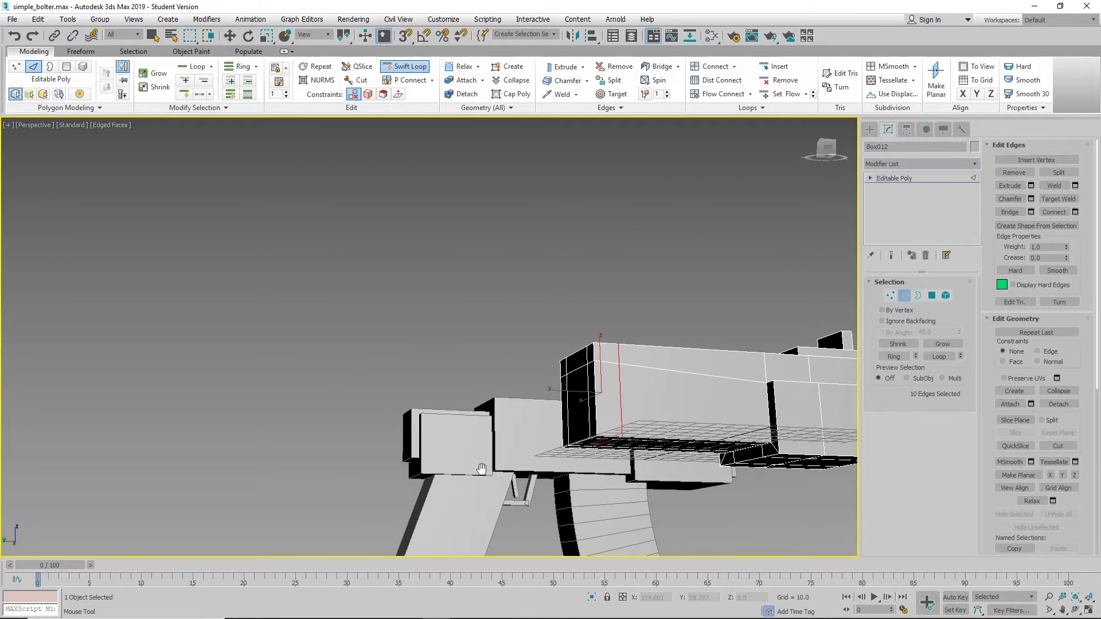
middle_drag(482, 469, 505, 426)
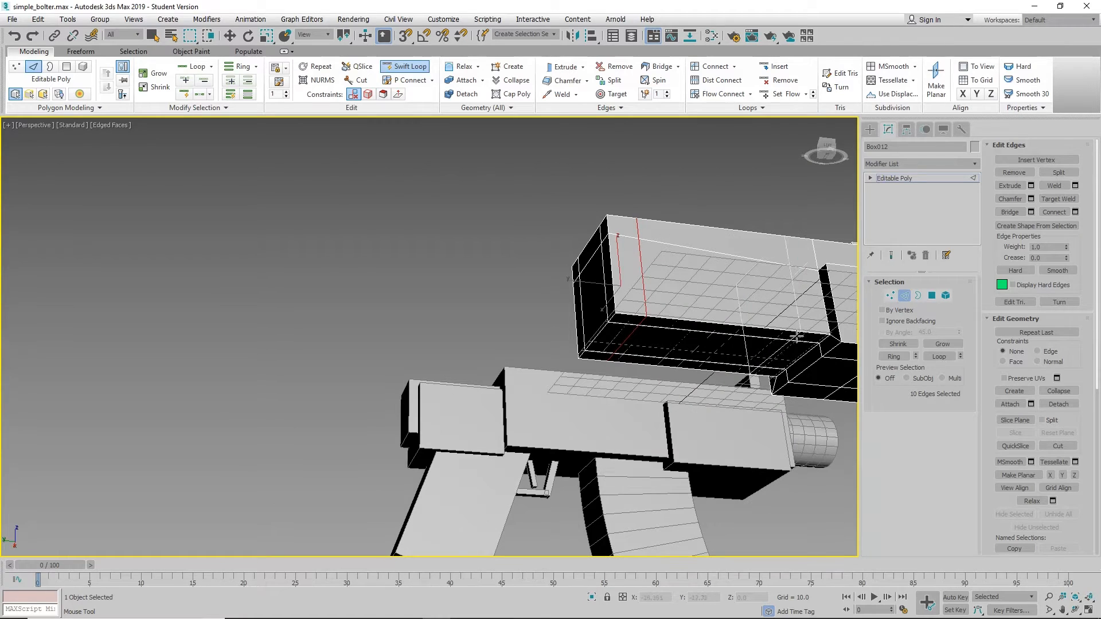
click(934, 298)
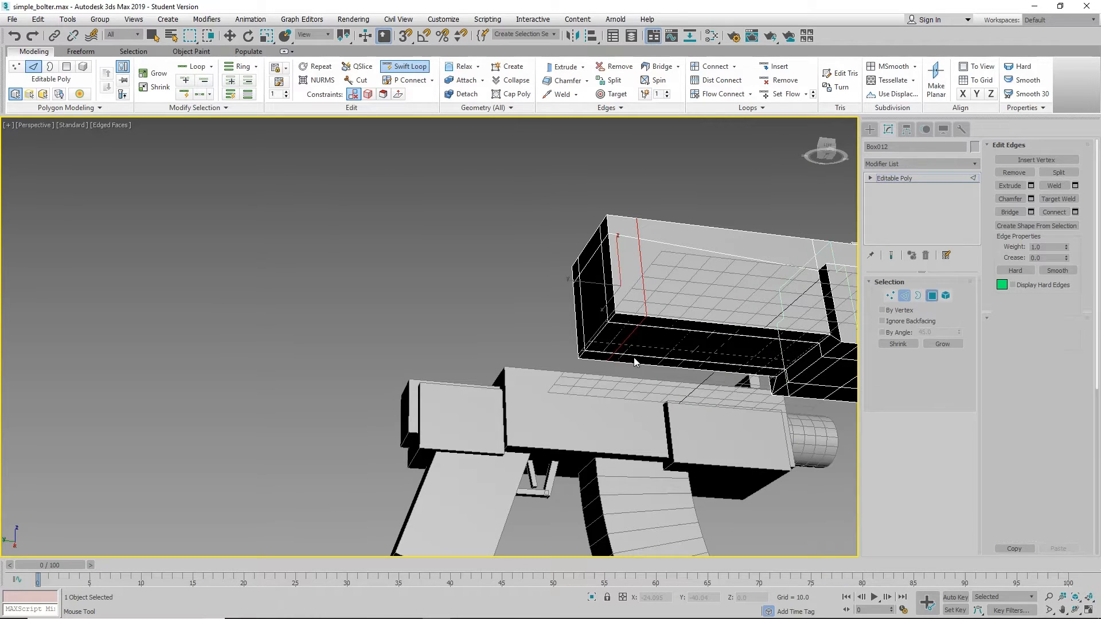
alt+middle_drag(550, 322, 636, 376)
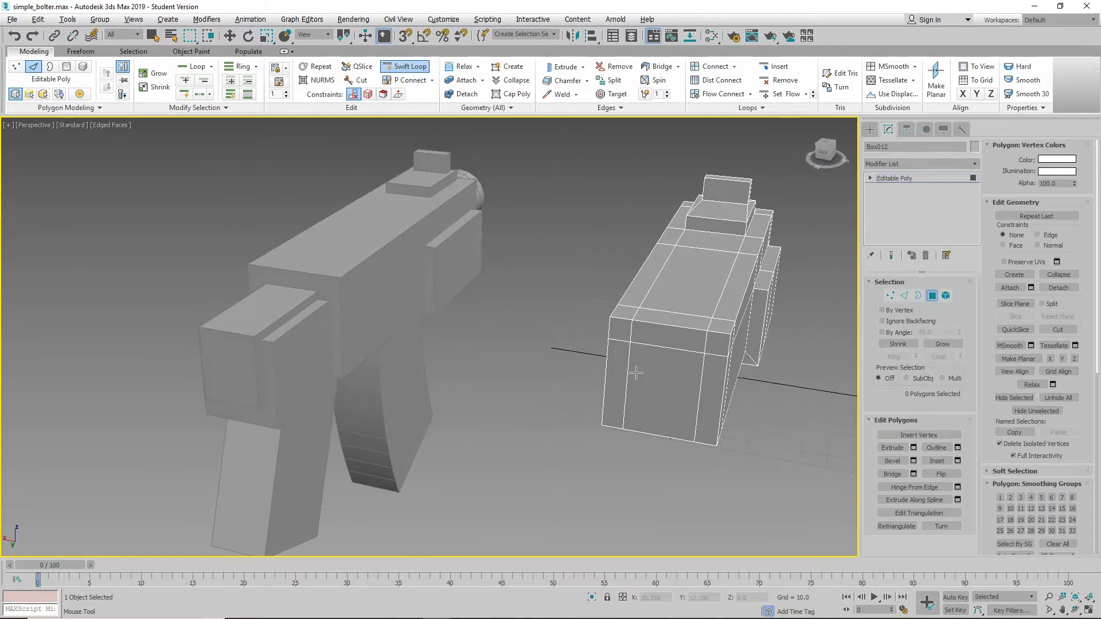
click(931, 298)
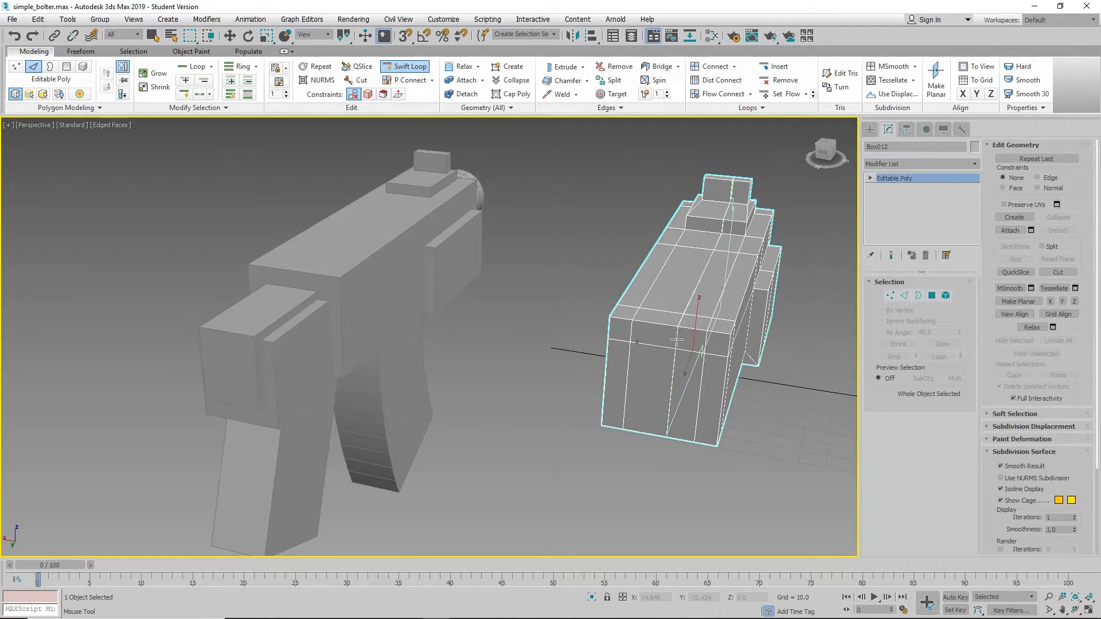
click(932, 296)
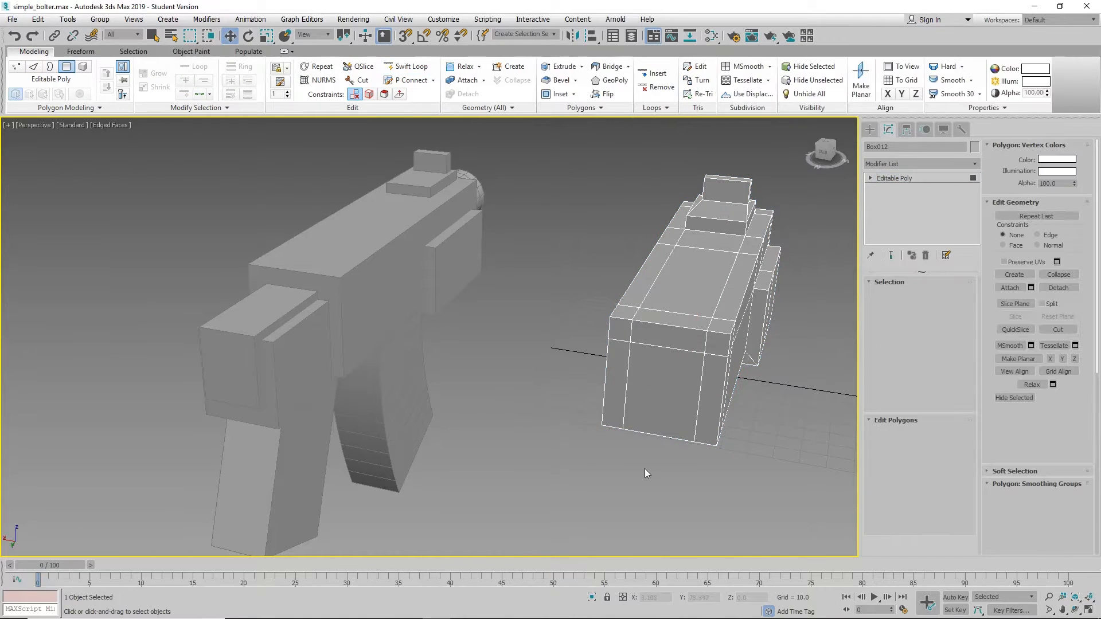
click(691, 344)
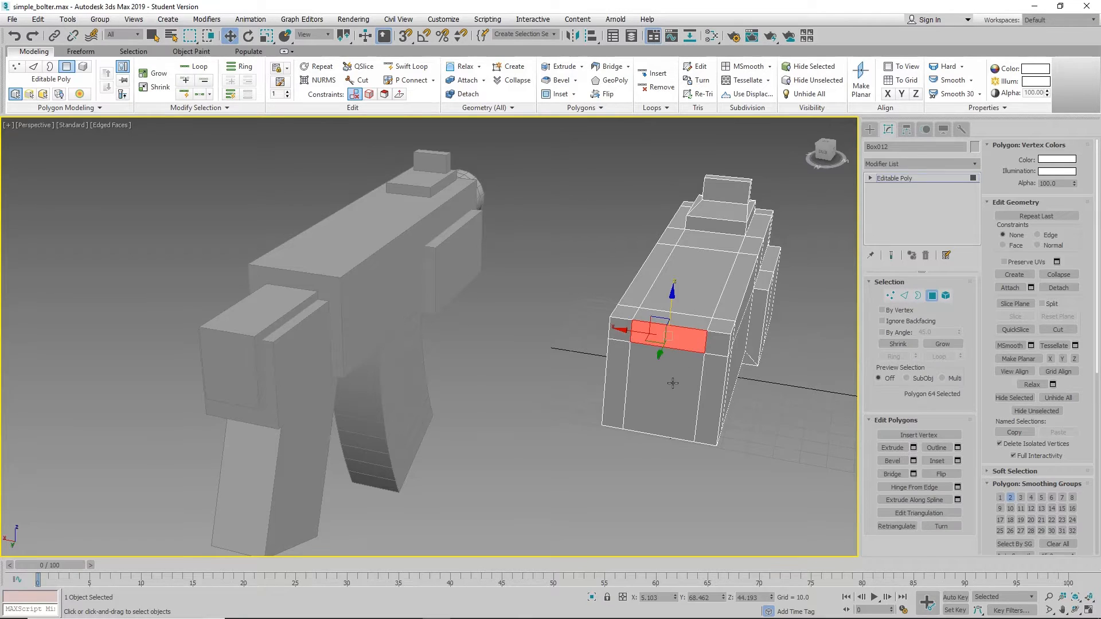
ctrl+click(672, 383)
alt+middle_drag(684, 420, 681, 396)
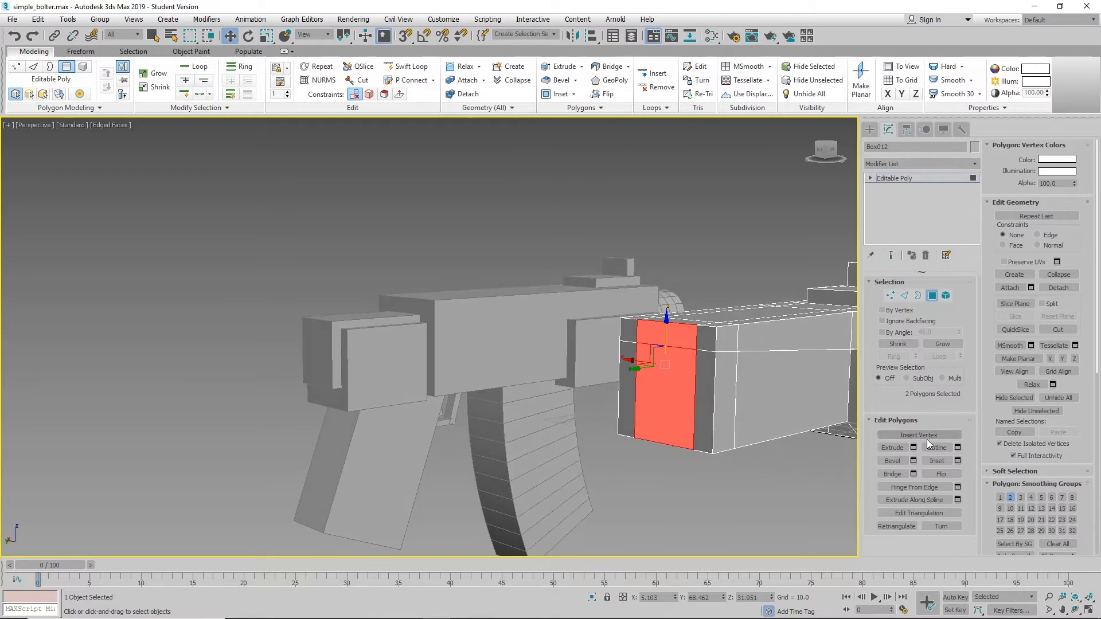
click(943, 462)
drag(672, 397, 671, 382)
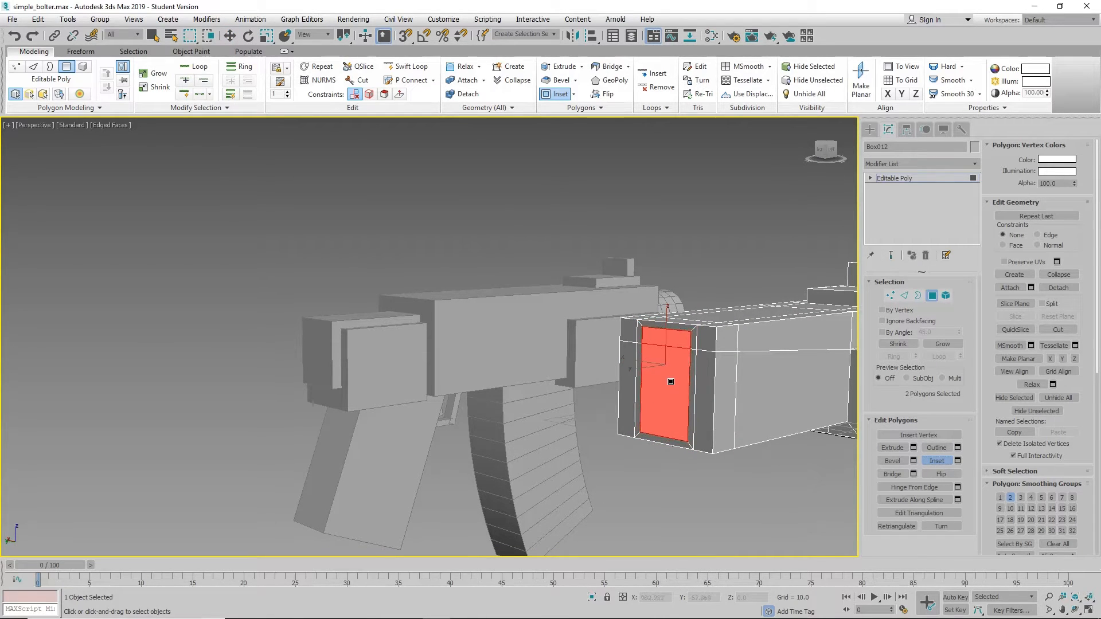
click(673, 480)
- Raise the bottom edge of the inset on the body's rear face along Z to about 13.2 and clear the selection
click(904, 296)
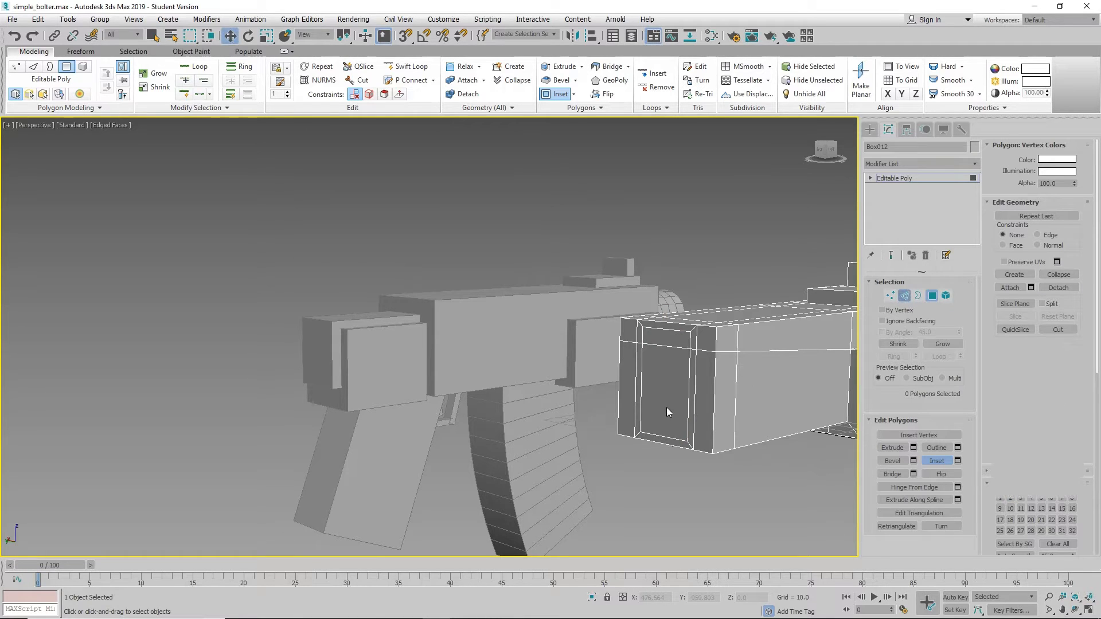
click(665, 438)
click(666, 437)
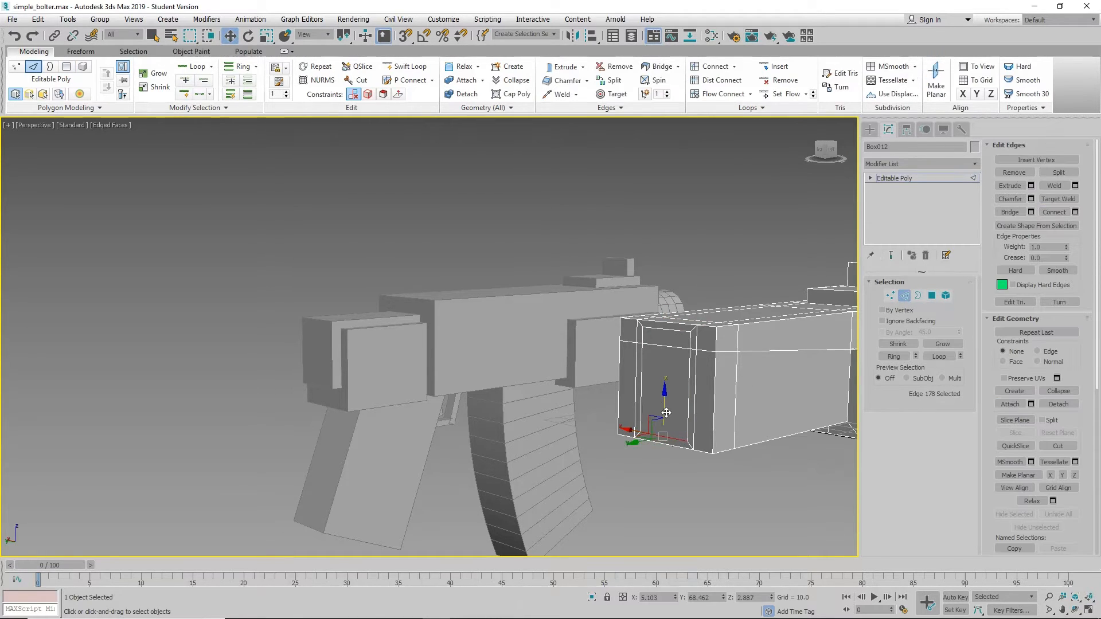
drag(664, 409, 663, 382)
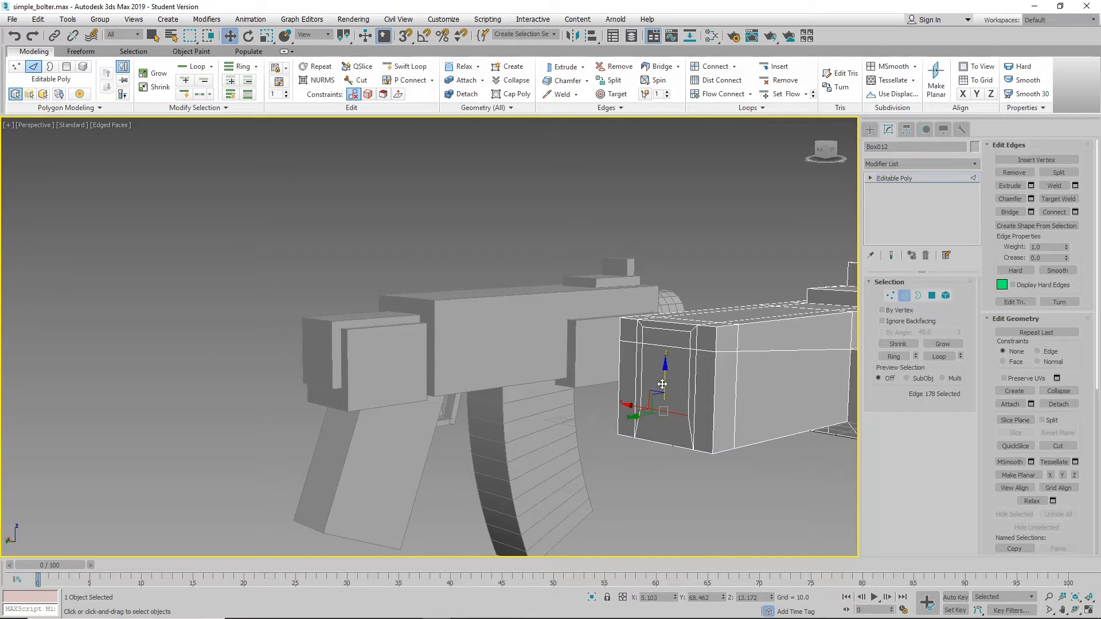
click(751, 514)
- Lower the top edge of the rear face's inset along Z to about 42.5 and clear the selection
alt+middle_drag(750, 513, 697, 449)
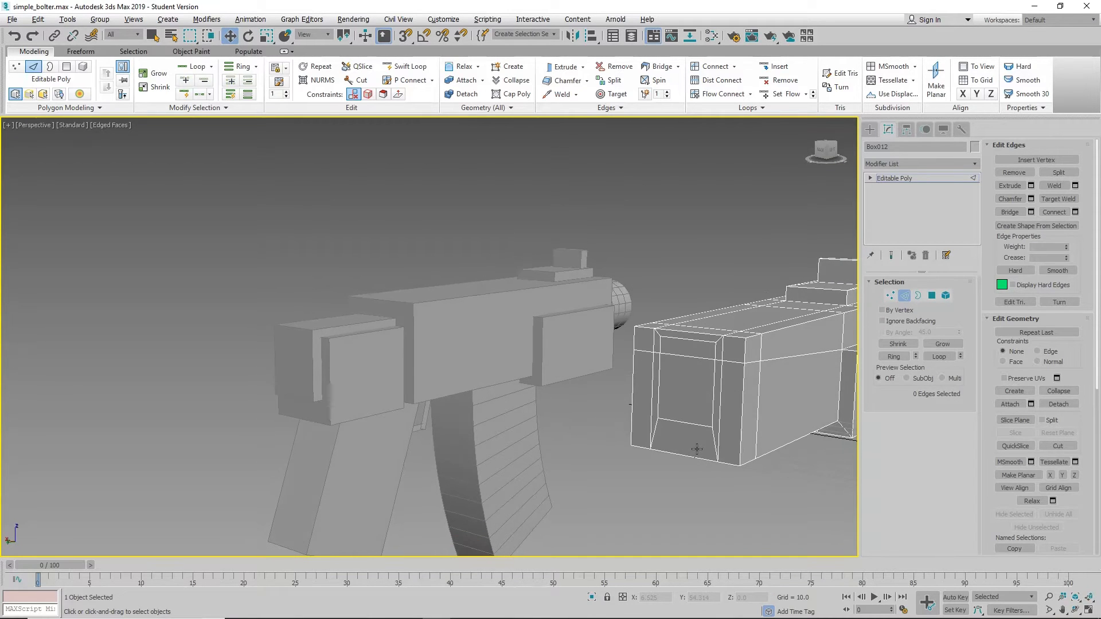
click(687, 341)
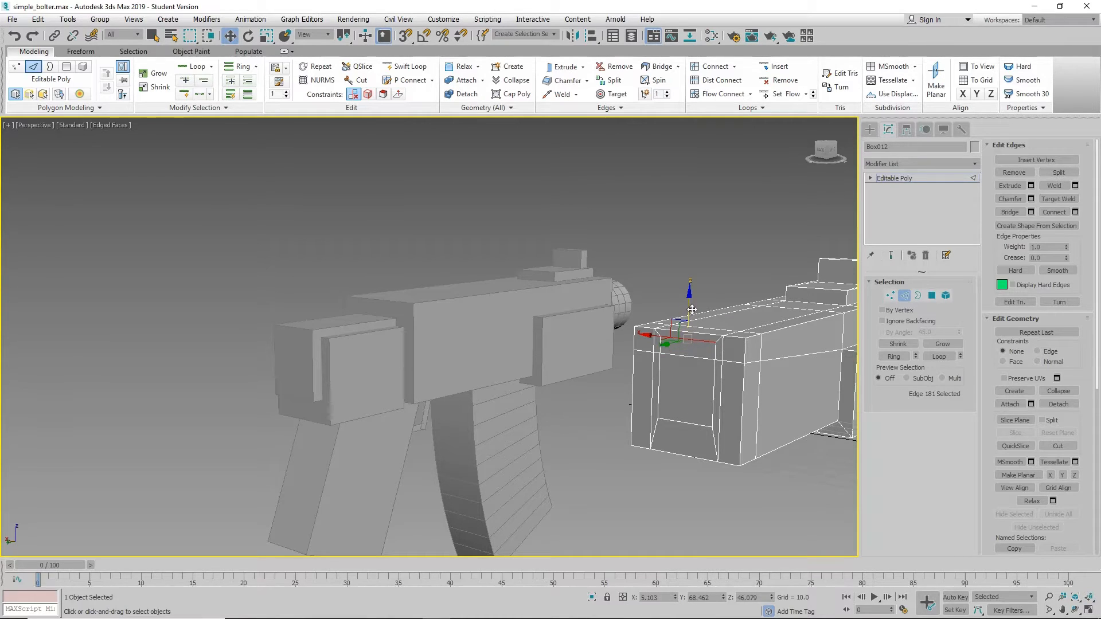
drag(689, 317, 690, 328)
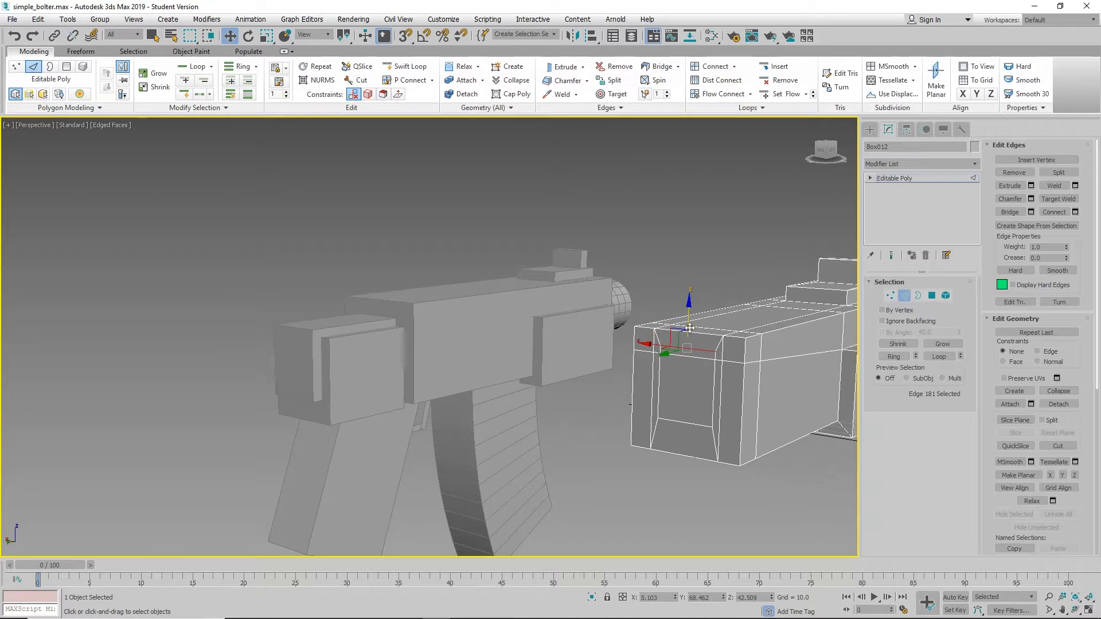
click(769, 529)
- Select the inset's two central polygons with its side and lower border polygons, and extrude all five rearward into a long rear block
alt+middle_drag(769, 529, 765, 479)
middle_drag(674, 442, 717, 431)
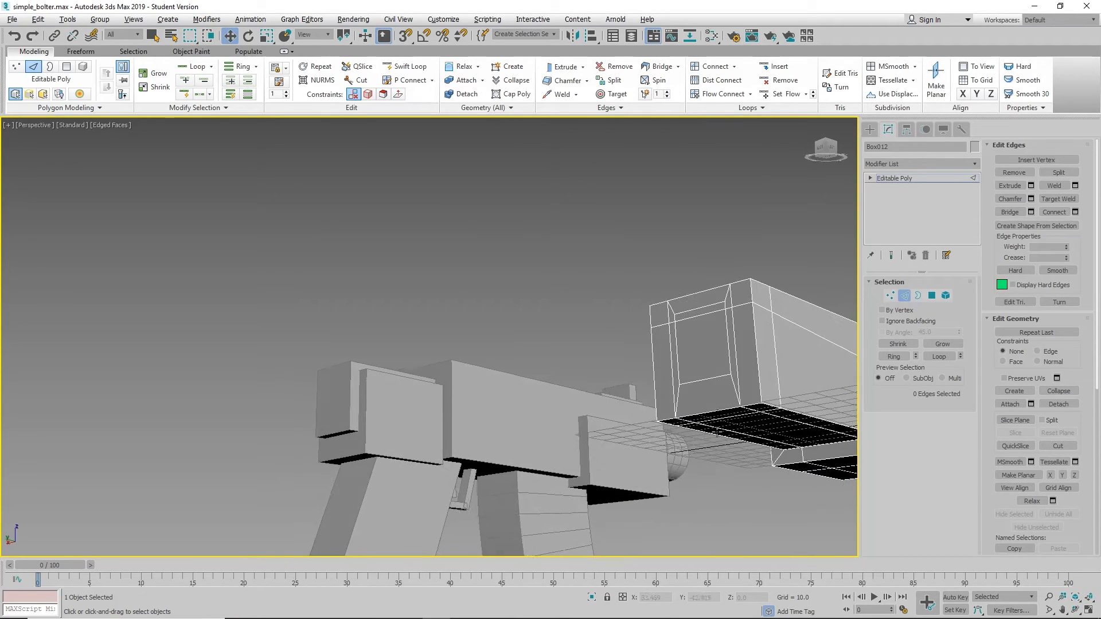
click(932, 296)
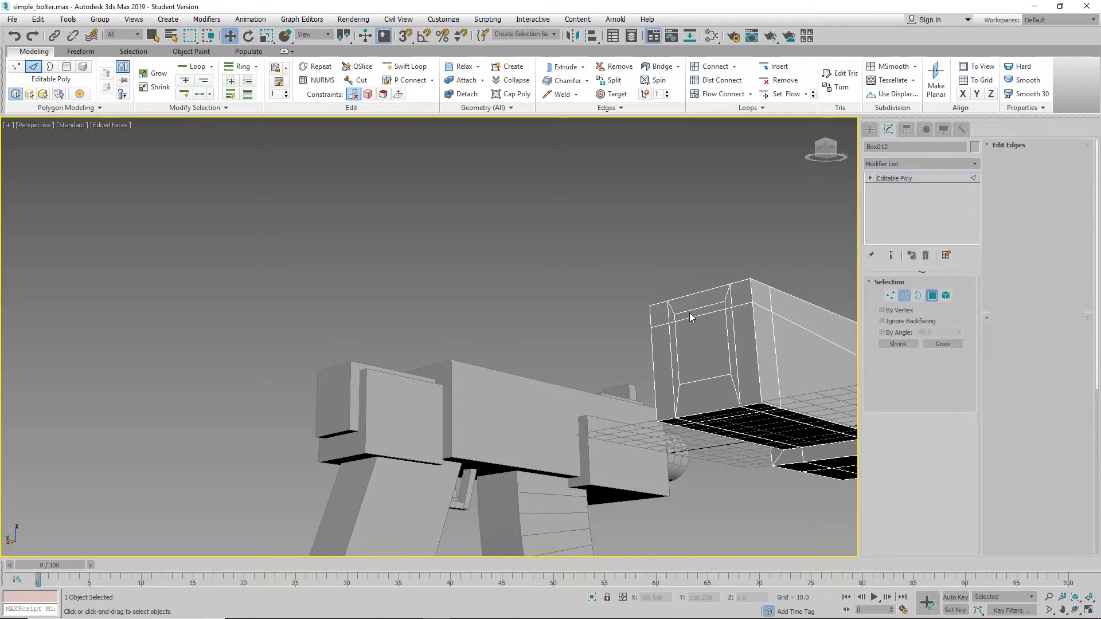
click(692, 327)
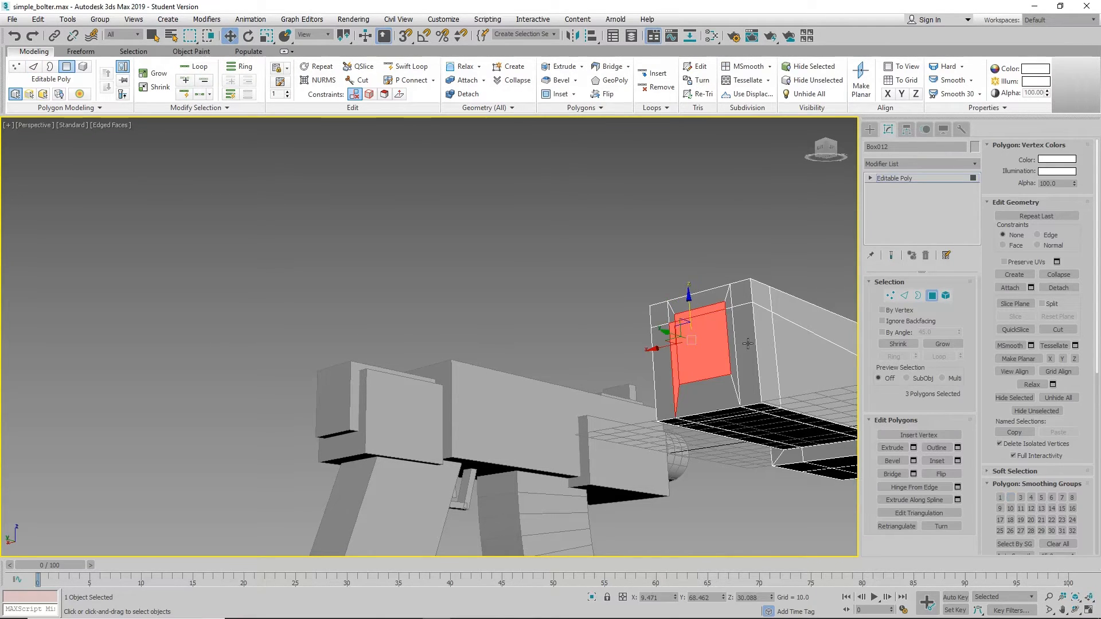
ctrl+click(734, 346)
ctrl+click(719, 386)
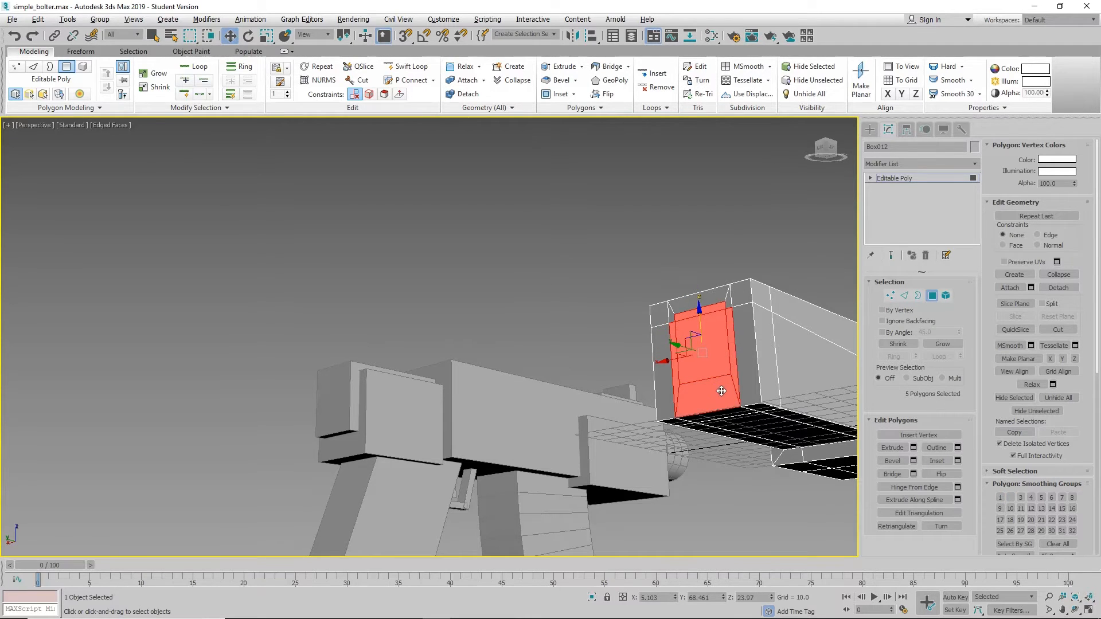
alt+middle_drag(722, 392, 710, 398)
click(889, 451)
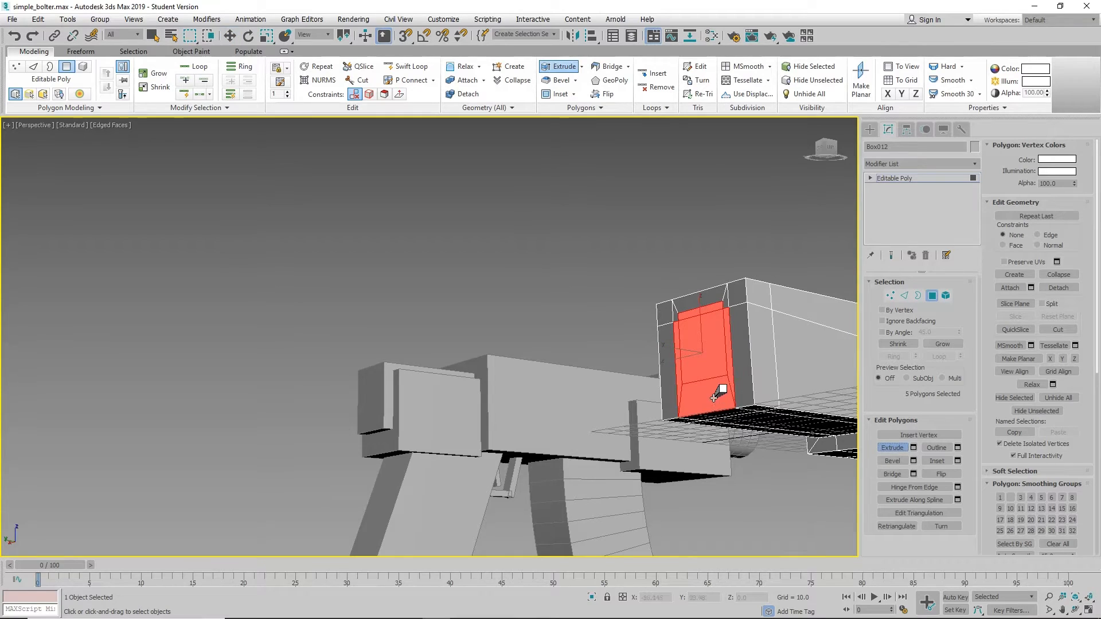
drag(713, 386, 697, 178)
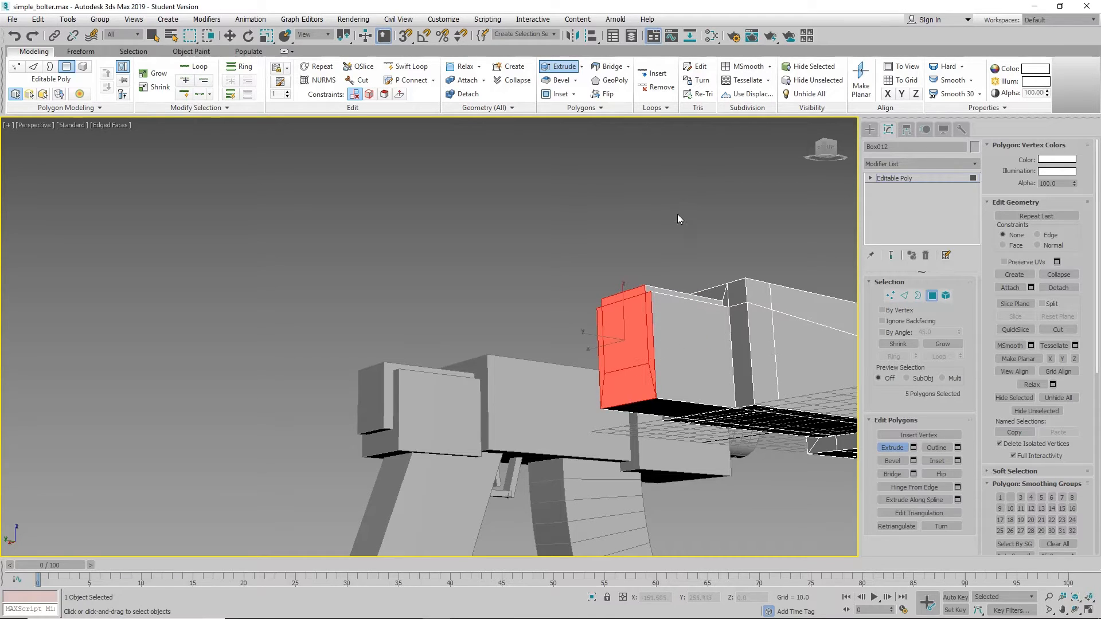
- Extrude only the two central polygons on the rear block's end face slightly outward
click(646, 287)
ctrl+click(638, 329)
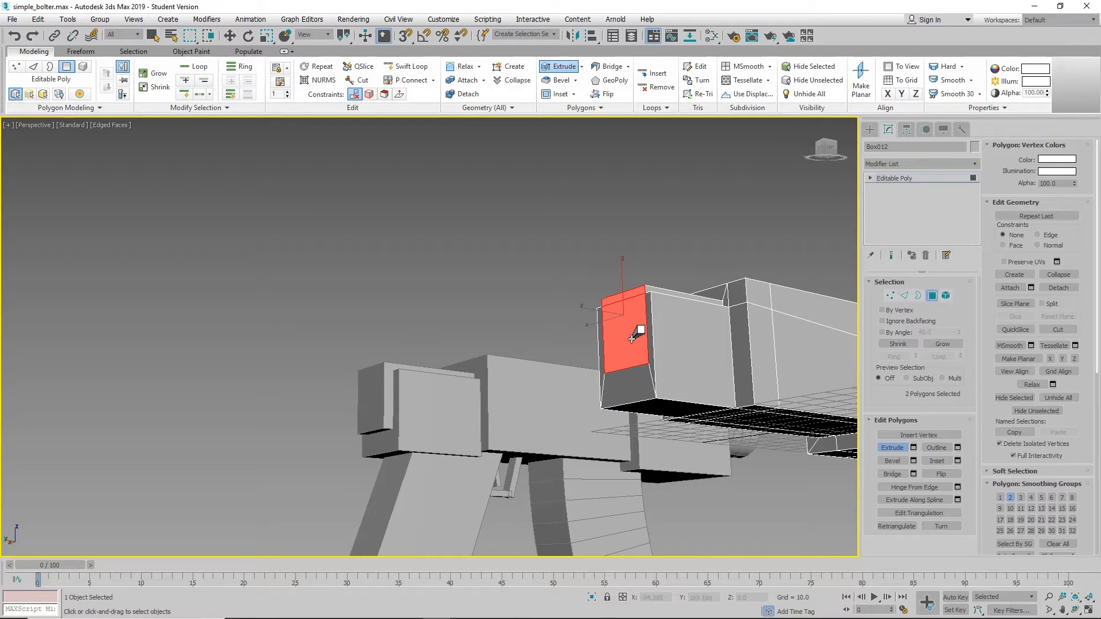
mouse_move(632, 338)
mouse_down()
mouse_move(642, 296)
mouse_move(637, 319)
mouse_up()
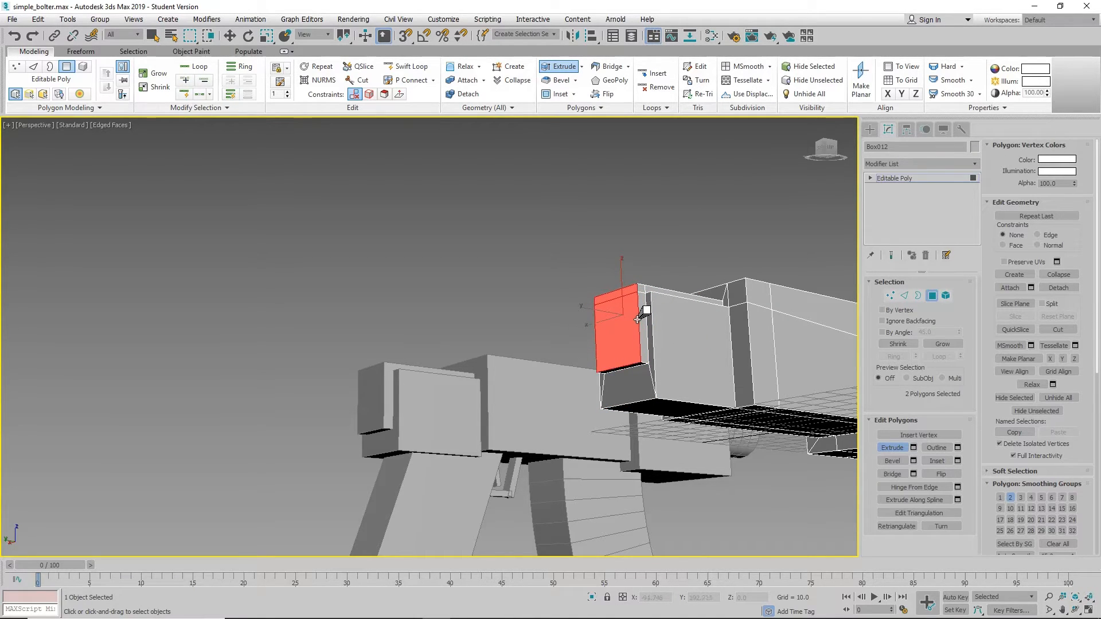
- Extrude the two underside polygons beneath the rear block slightly downward, then clear the selection
alt+middle_drag(638, 319, 735, 405)
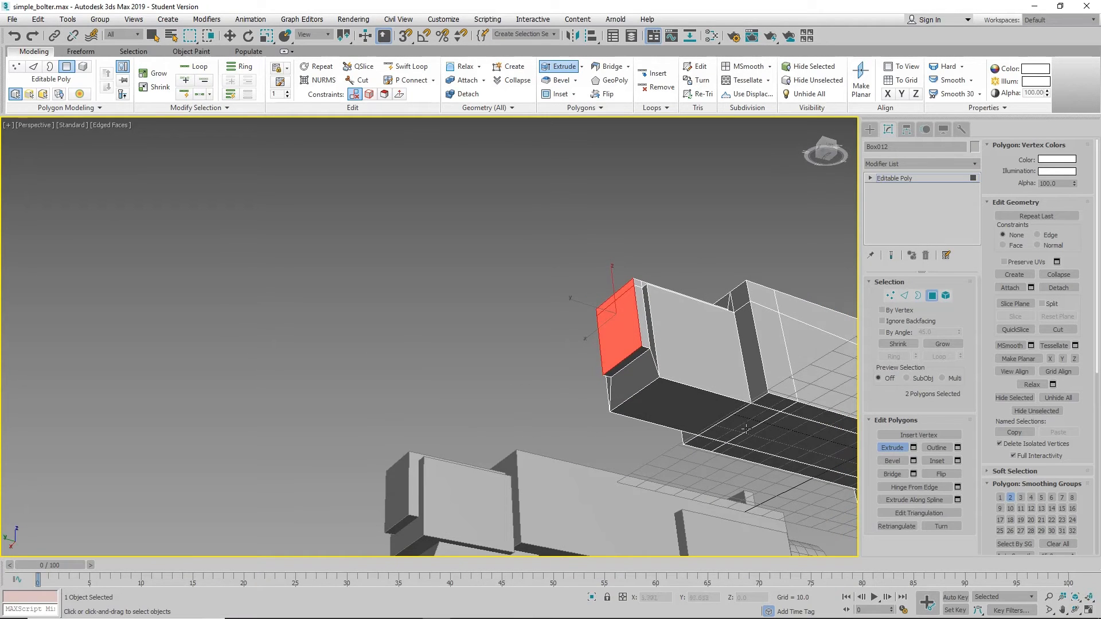
click(746, 429)
ctrl+click(704, 413)
drag(704, 413, 710, 395)
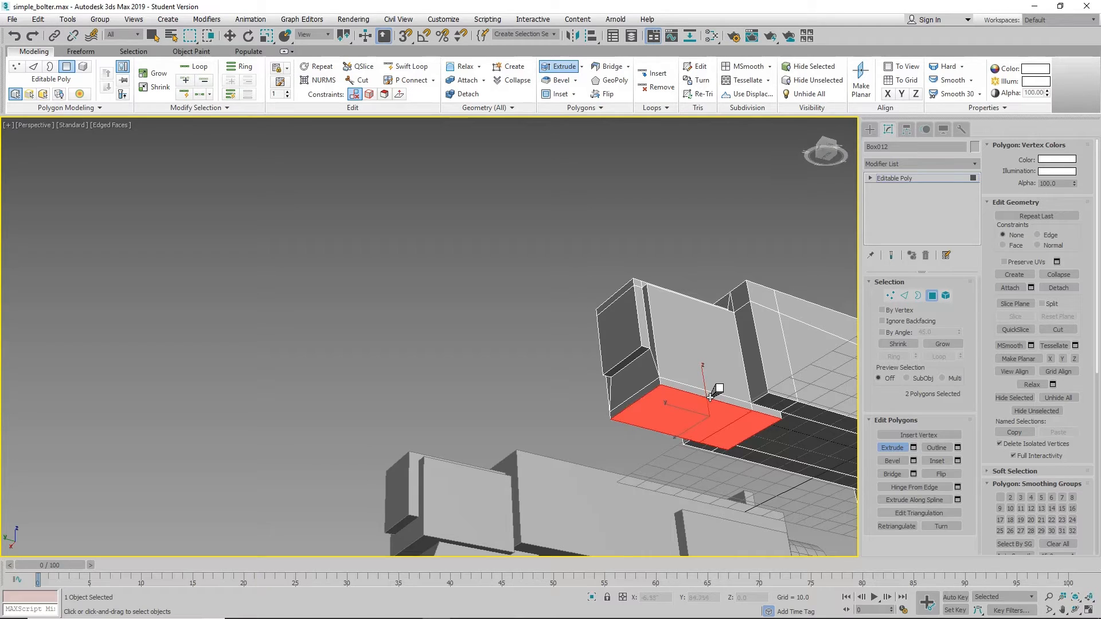
click(511, 374)
- Inset the two underside polygons of the rear block together by a very narrow margin
alt+middle_drag(574, 356, 683, 438)
scroll(557, 405, down, 4)
scroll(604, 394, up, 5)
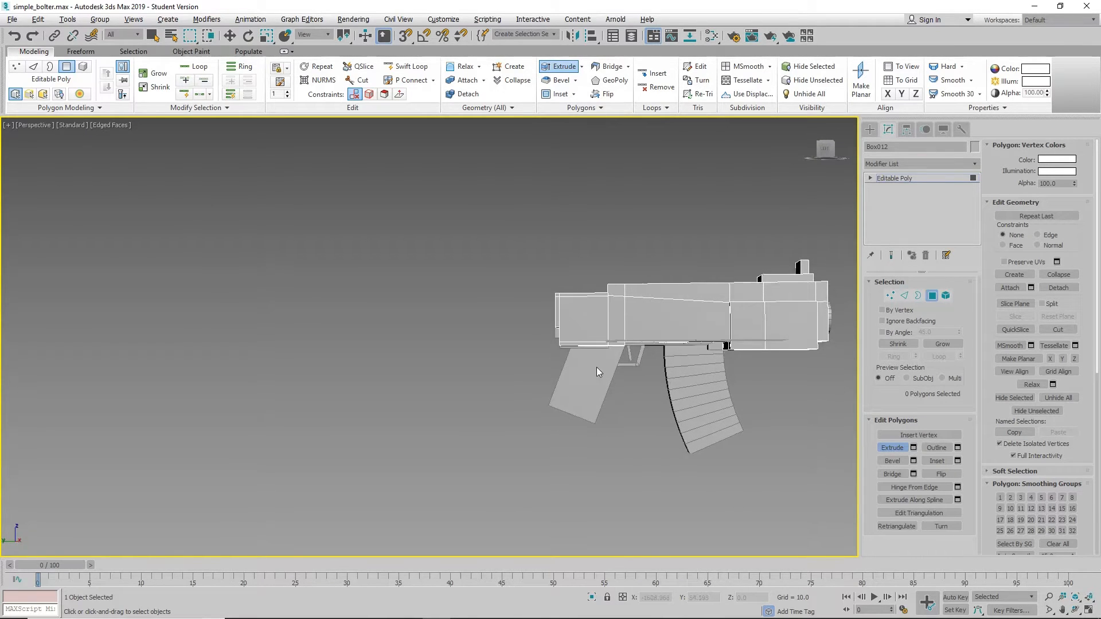
alt+middle_drag(597, 367, 604, 328)
scroll(605, 329, up, 6)
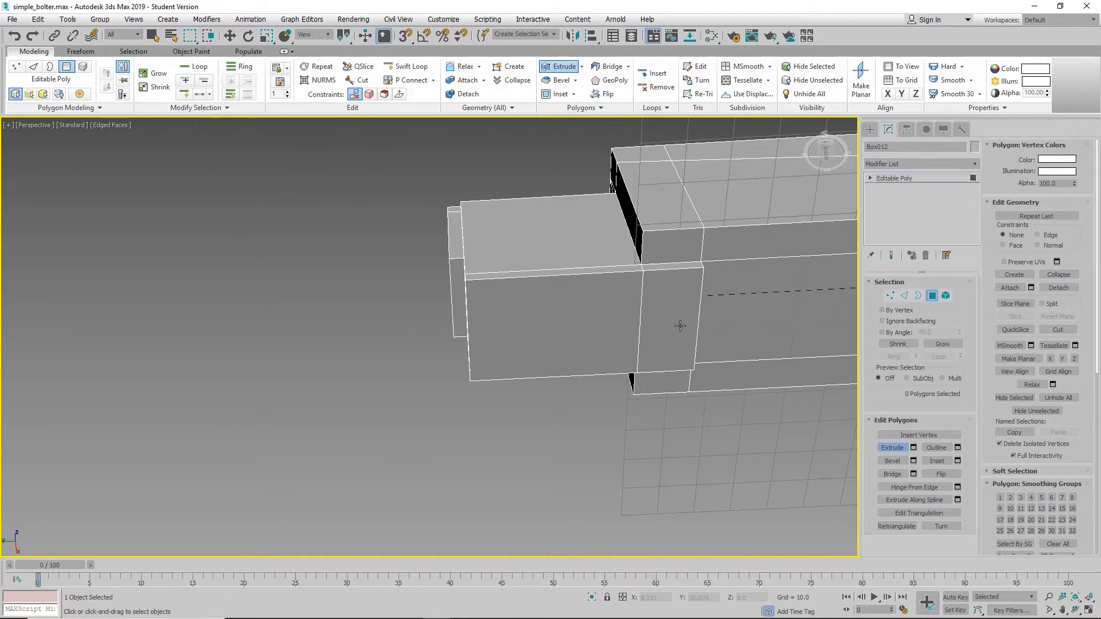
click(683, 323)
ctrl+click(614, 331)
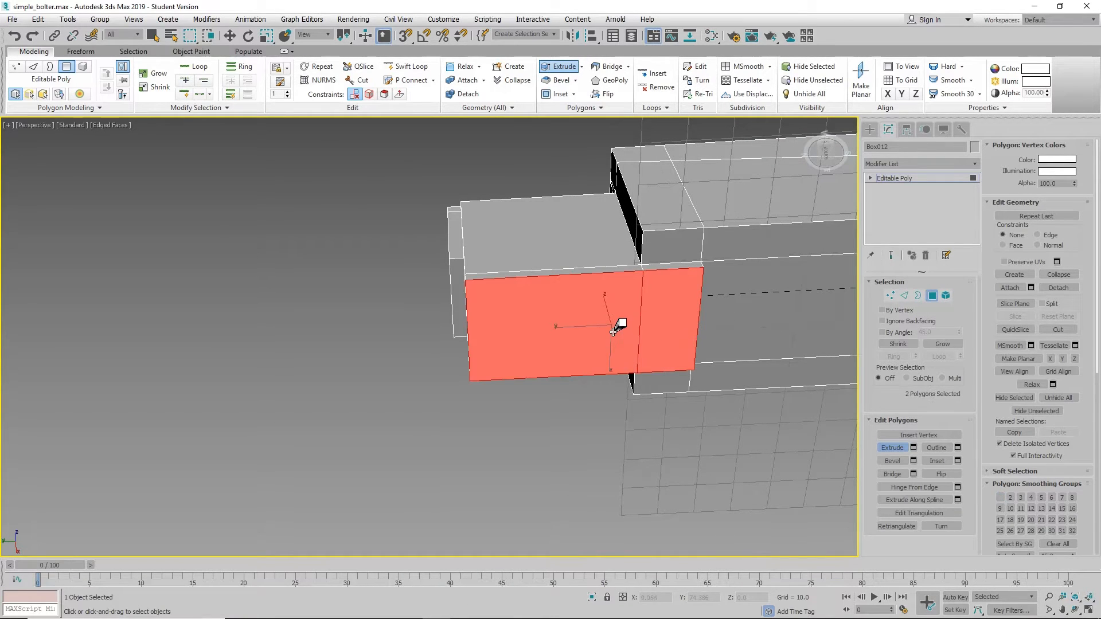
click(945, 461)
drag(658, 343, 663, 338)
- Extrude the two inset underside polygons downward to start the pistol grip
alt+middle_drag(596, 344, 612, 409)
scroll(635, 416, down, 5)
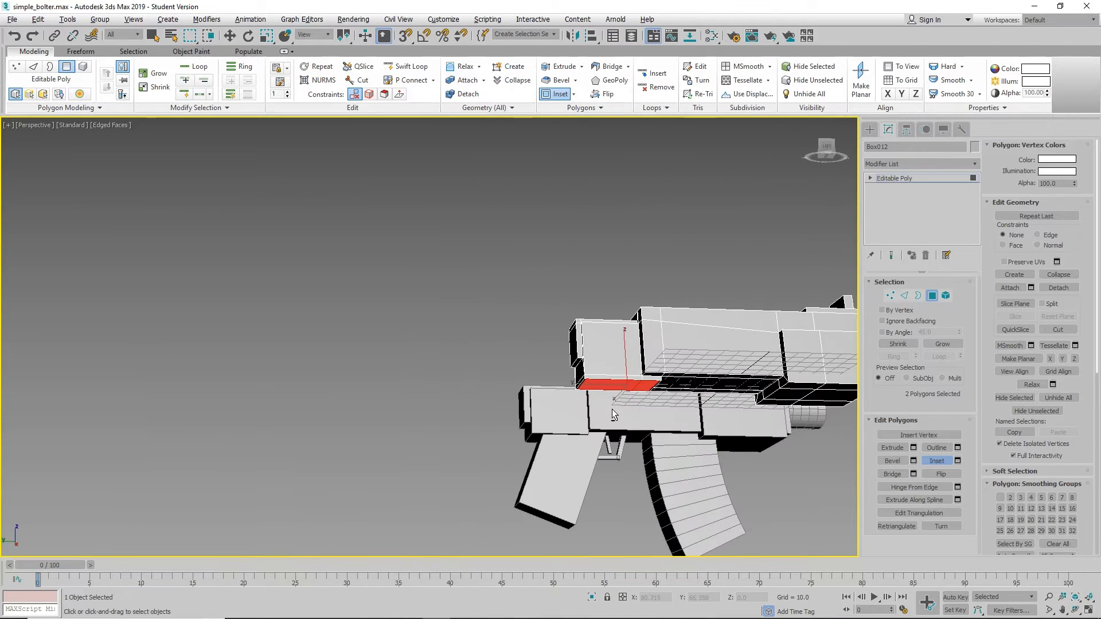
click(890, 448)
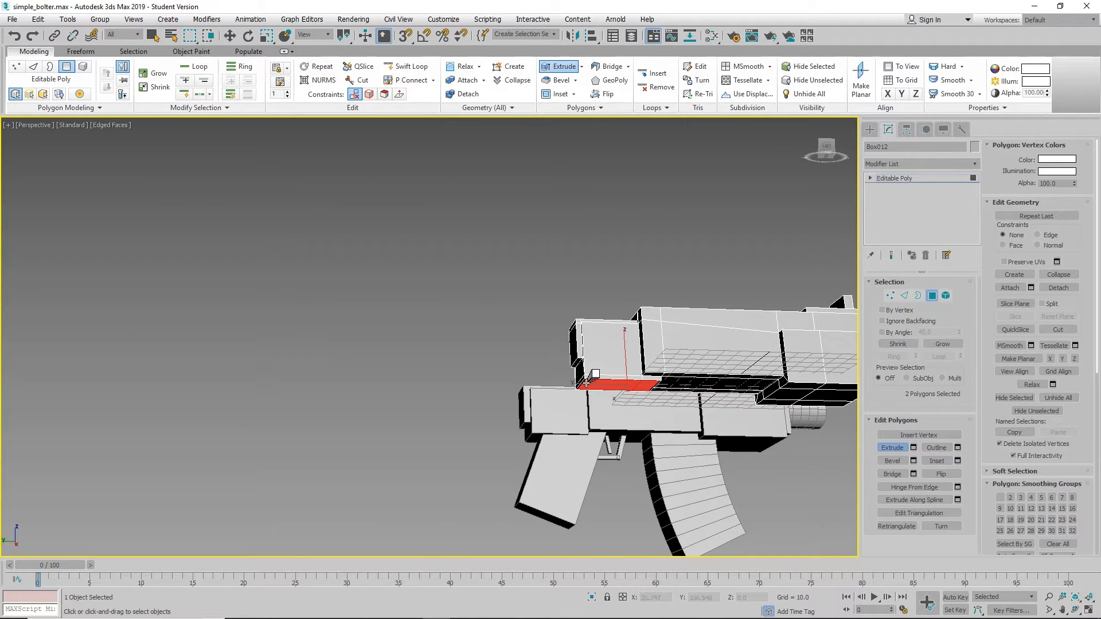
drag(597, 383, 605, 174)
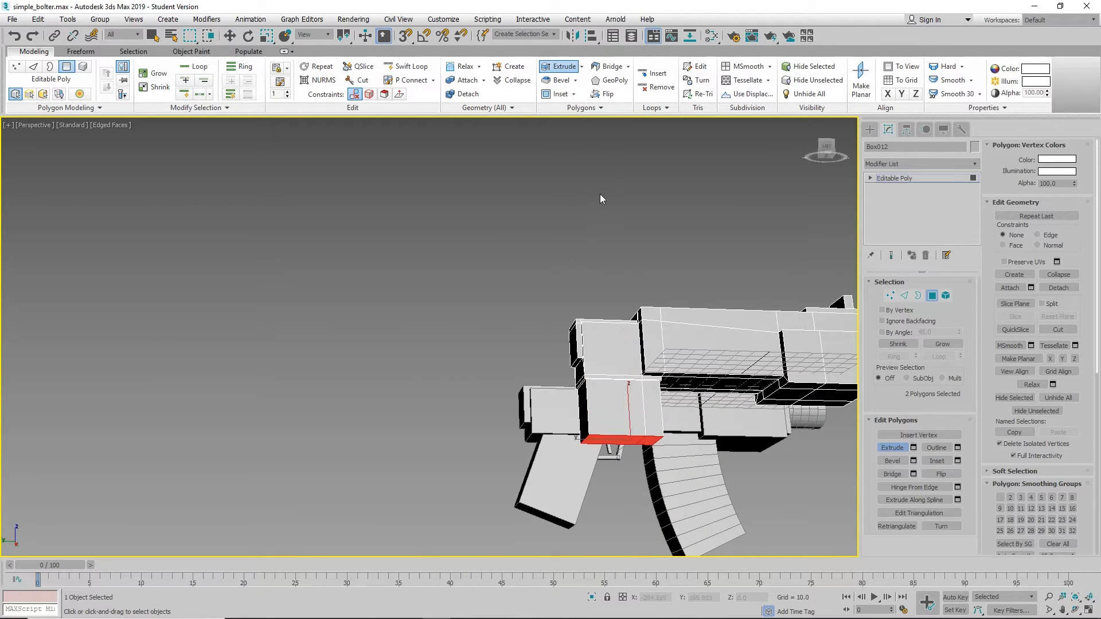
- Lengthen the grip by moving its bottom polygons down along Z by about 29 units
alt+middle_drag(600, 193, 416, 325)
middle_drag(524, 416, 514, 394)
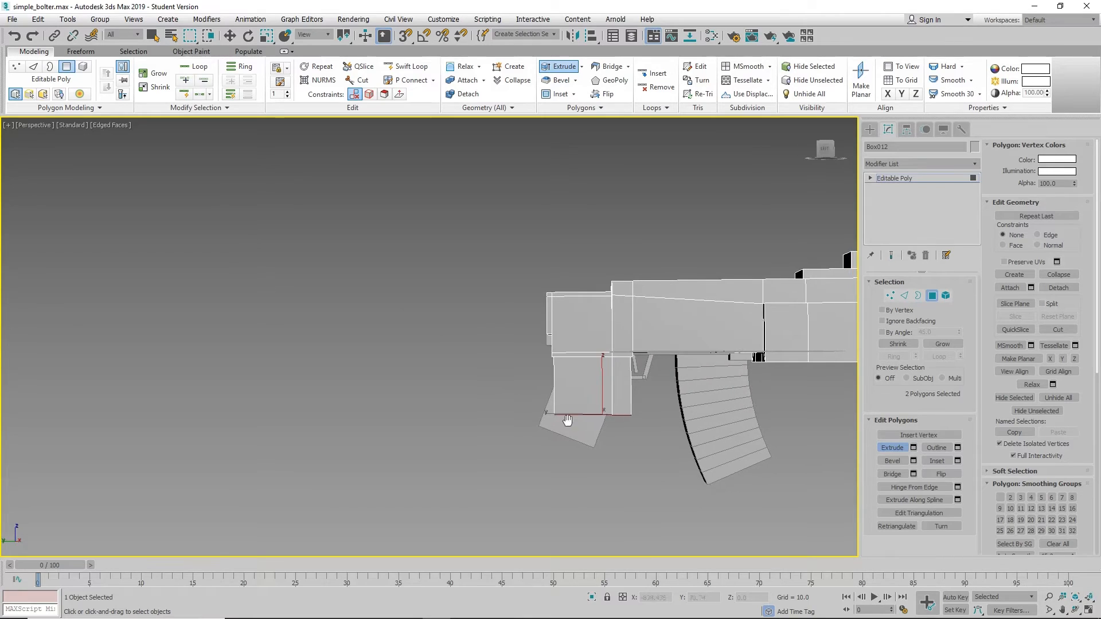
middle_drag(567, 420, 520, 391)
key(w)
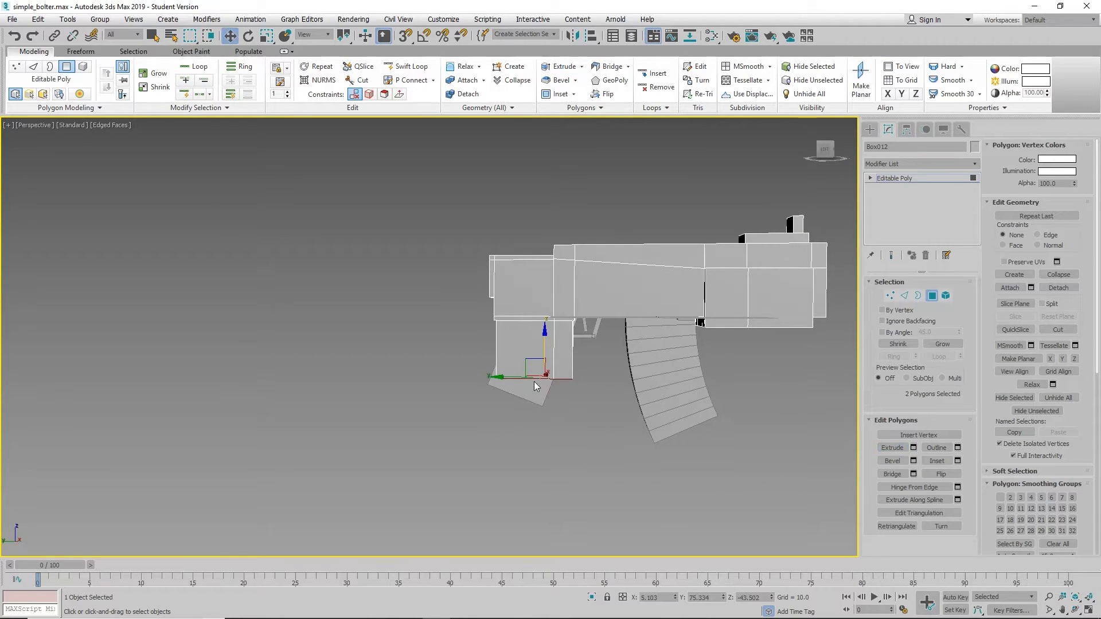
drag(545, 346, 542, 387)
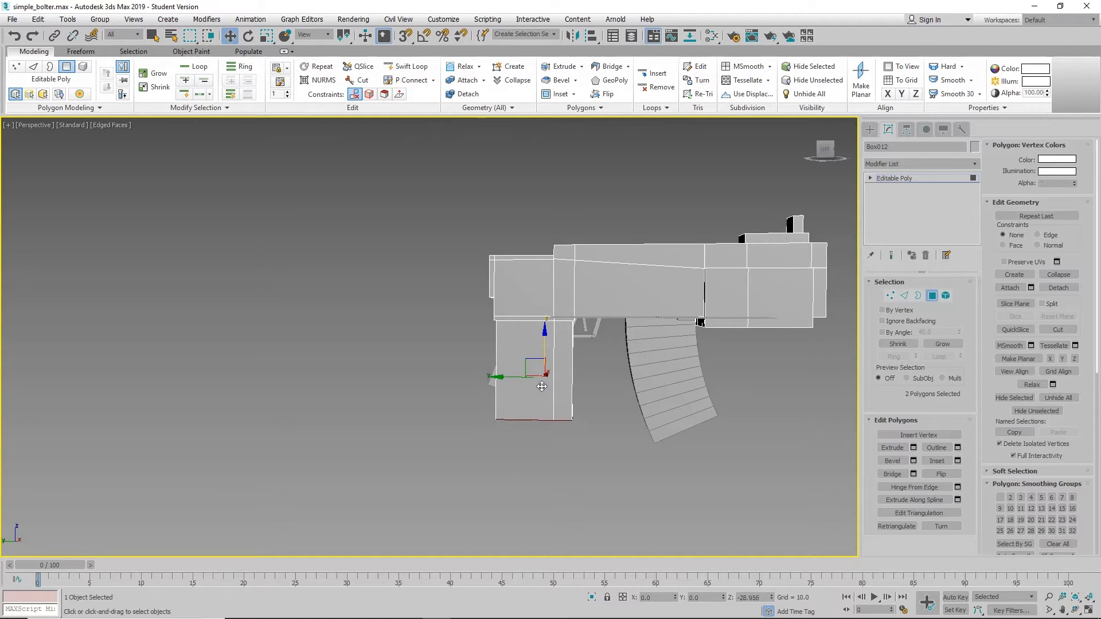
- Rotate the grip's bottom polygons about 18 degrees around X so the base slopes
alt+middle_drag(542, 385, 572, 420)
key(e)
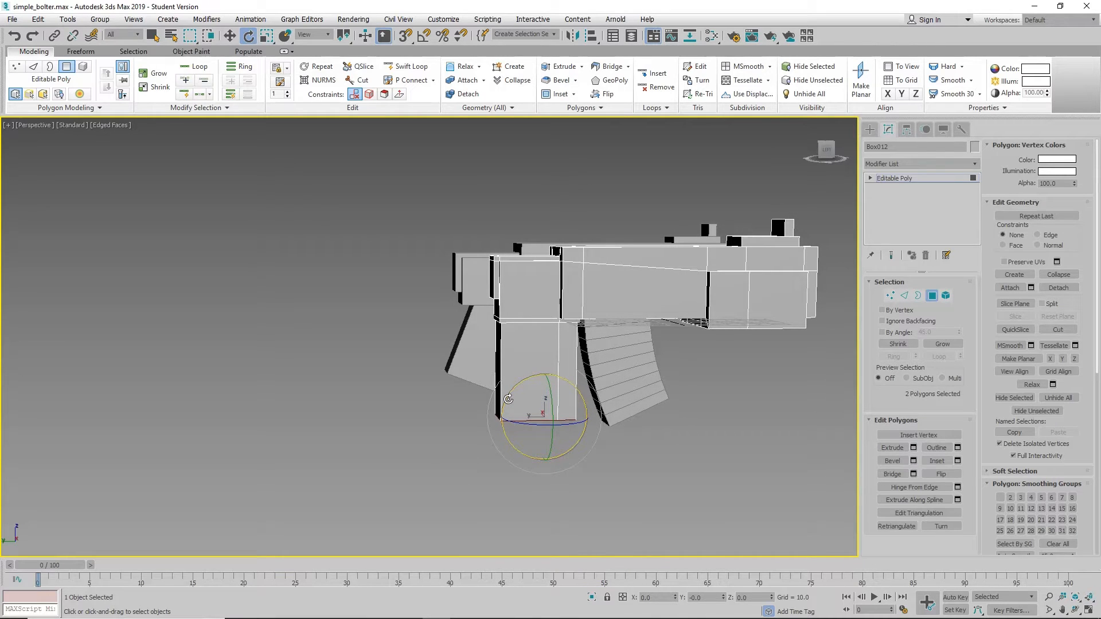
drag(513, 395, 523, 383)
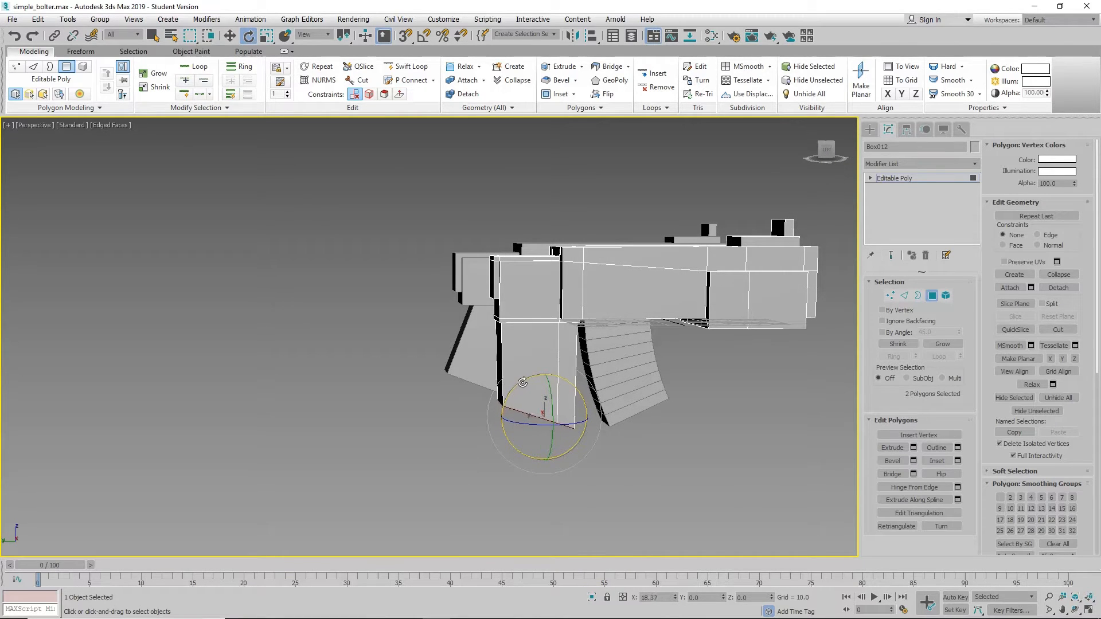
- Slant the grip rearward by moving its bottom polygons to about Y 100.2 and Z -68.4, matching the reference grip
alt+middle_drag(524, 383, 539, 396)
key(w)
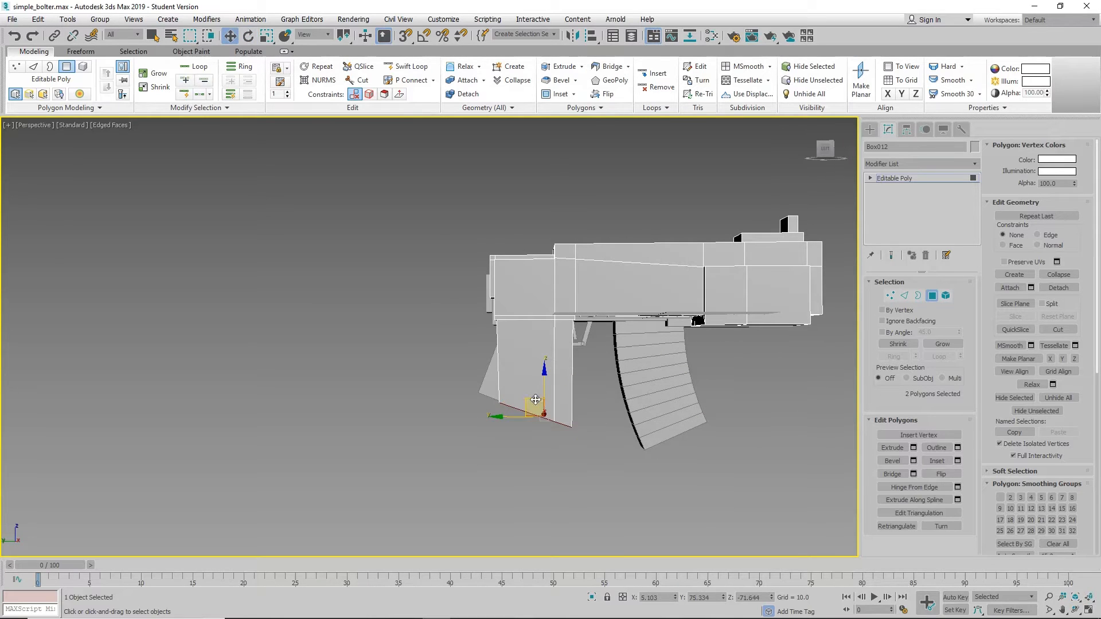
drag(536, 400, 503, 395)
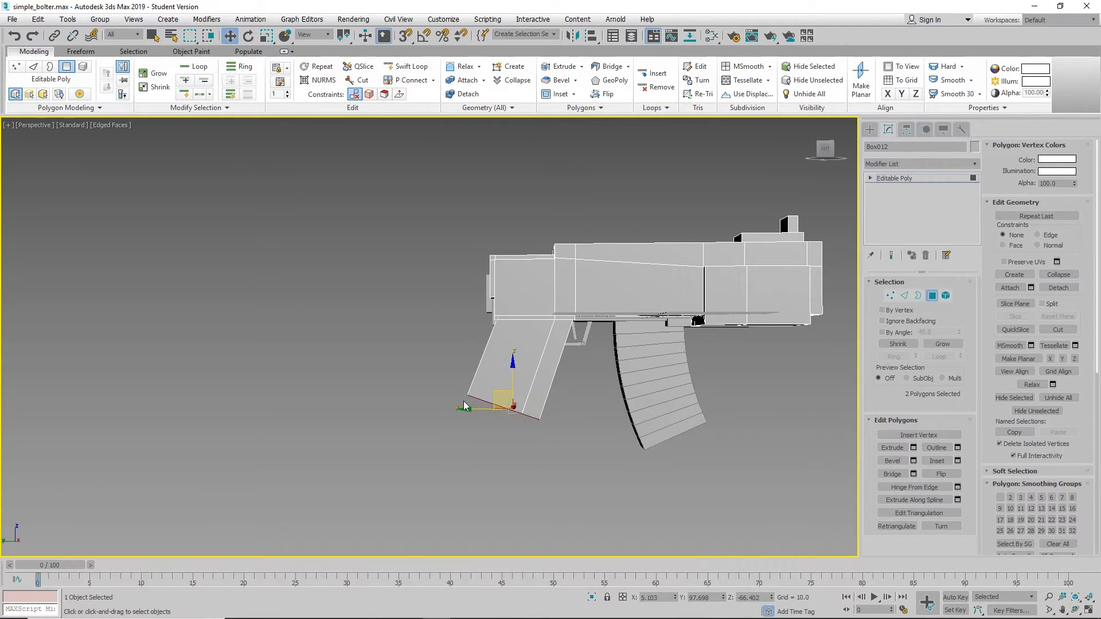
mouse_move(464, 406)
alt+middle_down()
mouse_move(583, 413)
mouse_move(462, 404)
alt+middle_up()
drag(498, 393, 495, 396)
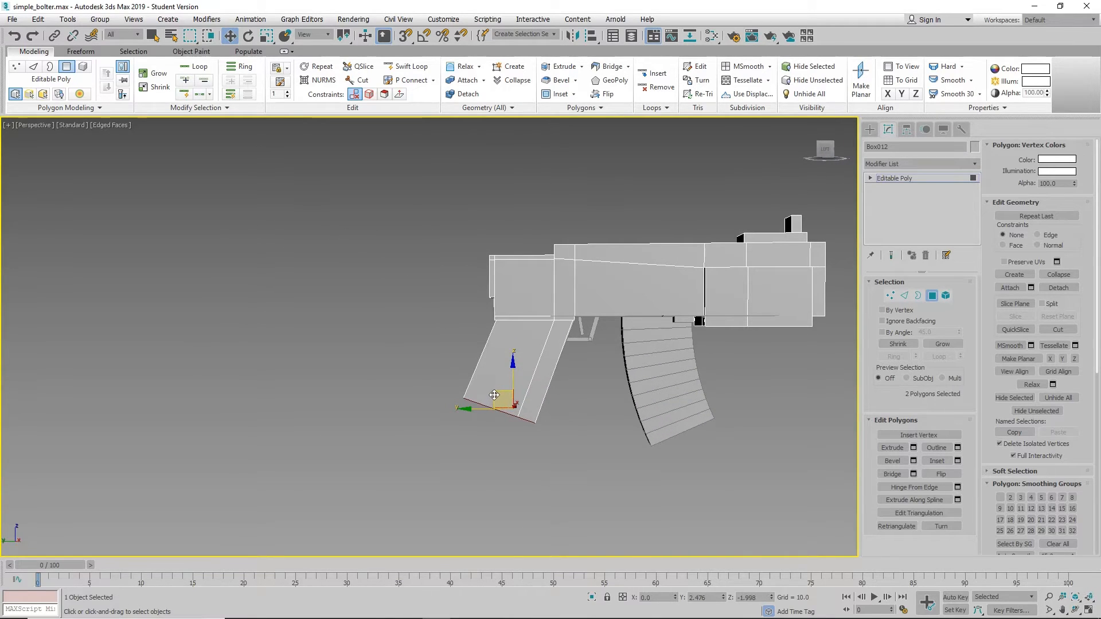
- Clear the polygon selection and add a lengthwise edge loop along the middle of the grip and body underside with Swift Loop
alt+middle_drag(495, 395, 632, 439)
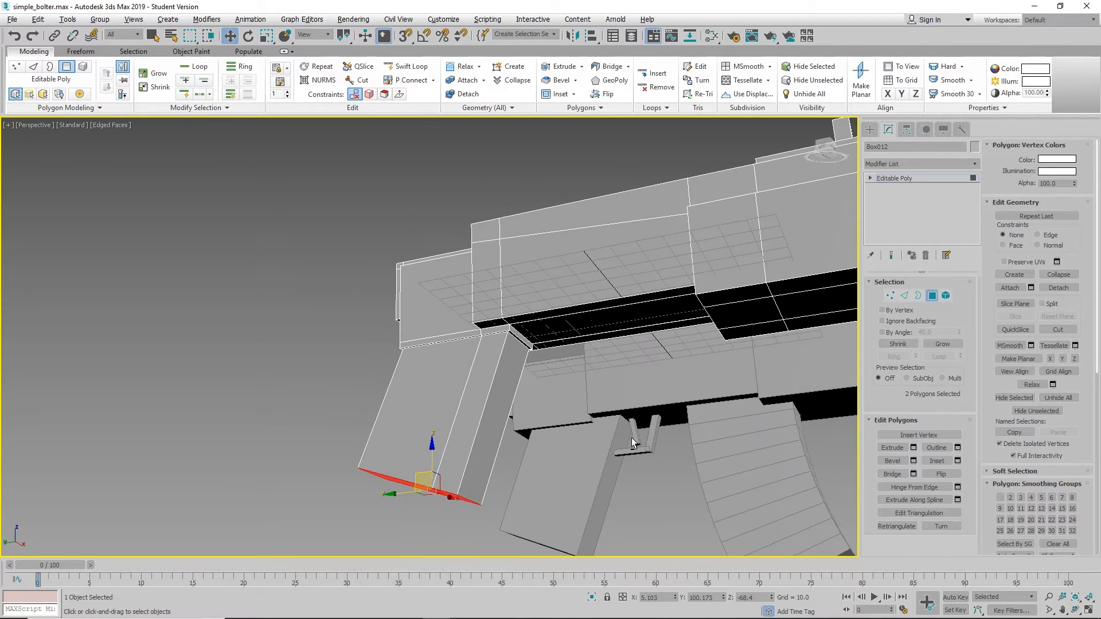
scroll(637, 450, up, 3)
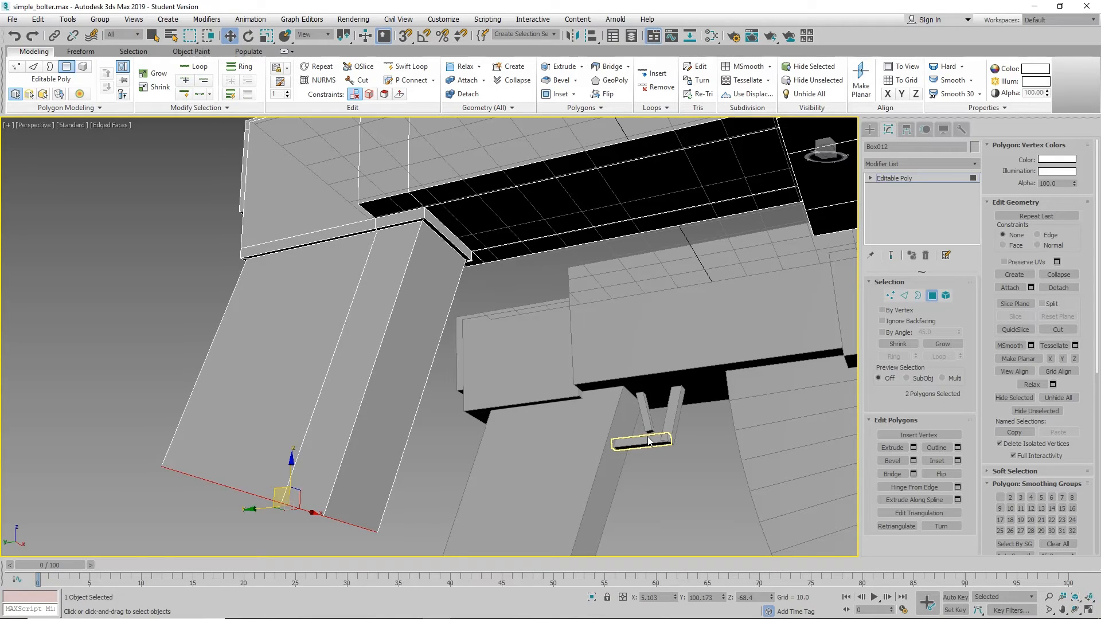
mouse_move(647, 441)
alt+middle_down()
mouse_move(659, 455)
mouse_move(633, 440)
mouse_move(637, 456)
alt+middle_up()
click(605, 422)
middle_drag(598, 422, 568, 392)
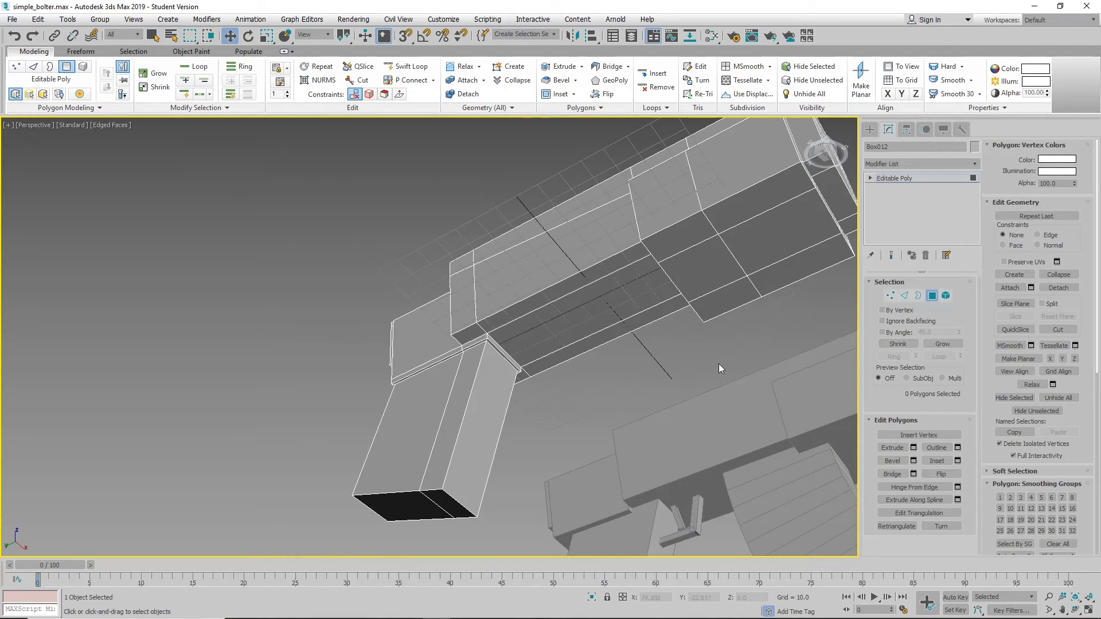
middle_drag(718, 364, 684, 318)
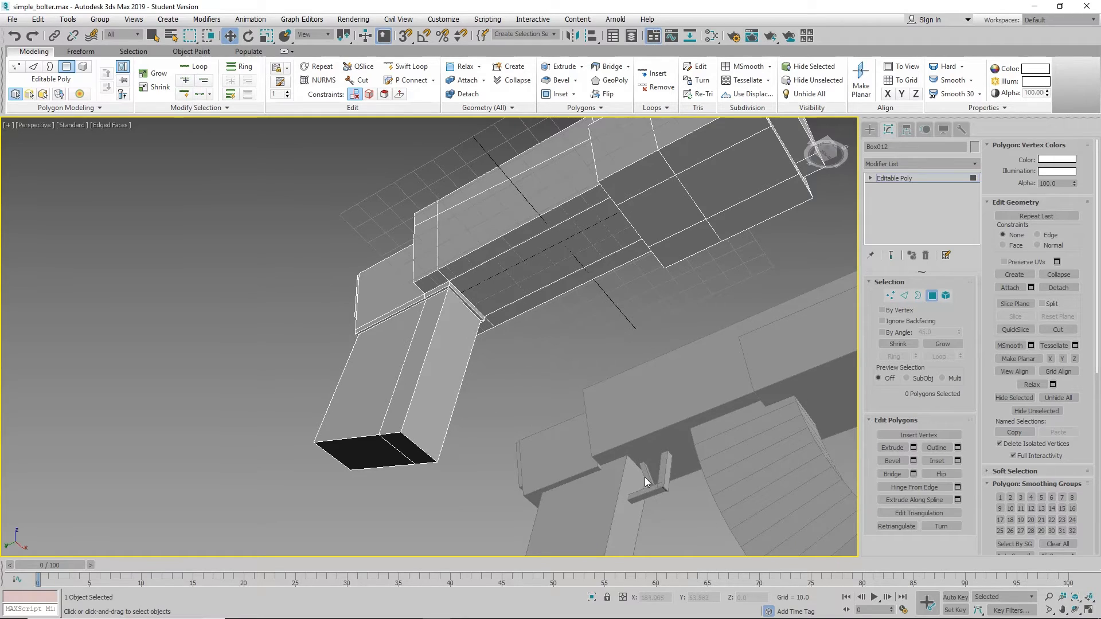
click(409, 66)
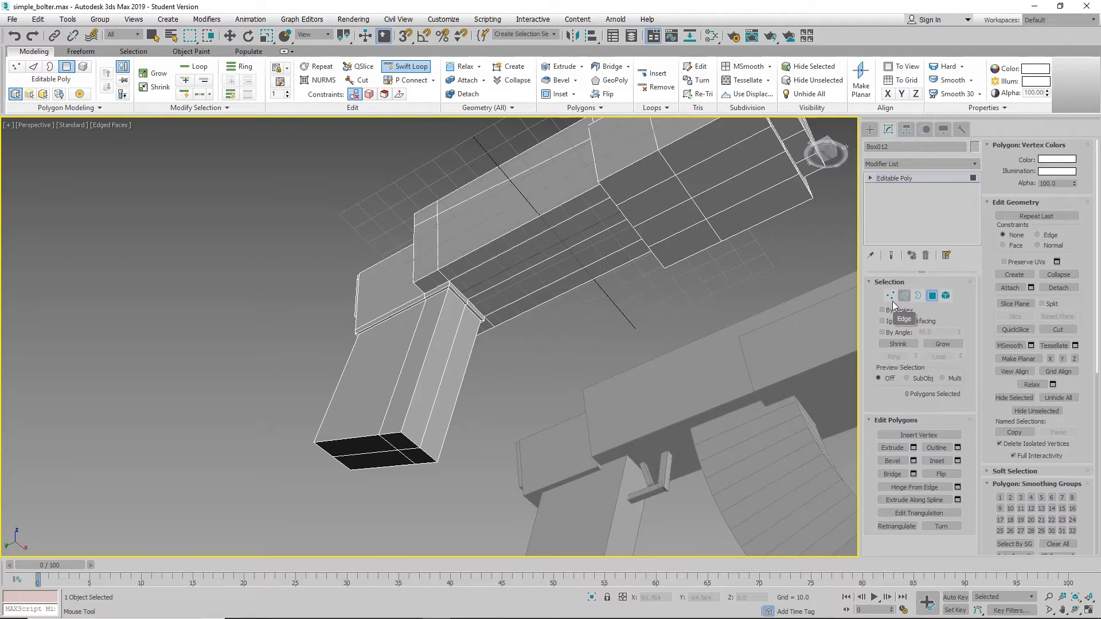
- In Edge mode, add one Swift Loop across the body ahead of the grip and another around the upper part of the grip
click(907, 297)
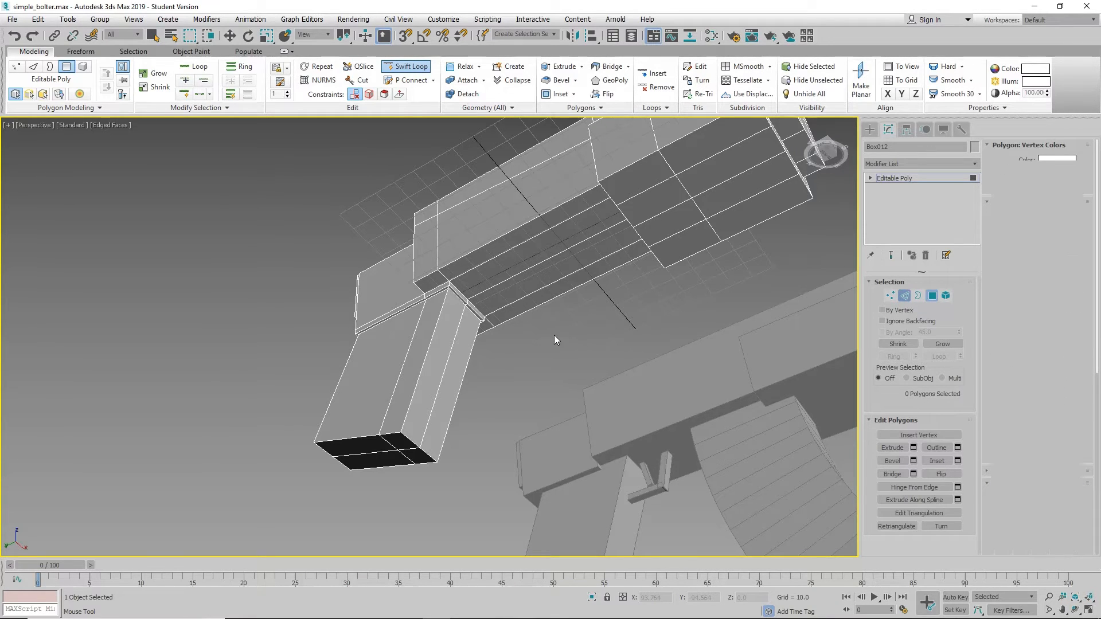
mouse_move(553, 332)
alt+middle_down()
mouse_move(584, 328)
mouse_move(568, 344)
alt+middle_up()
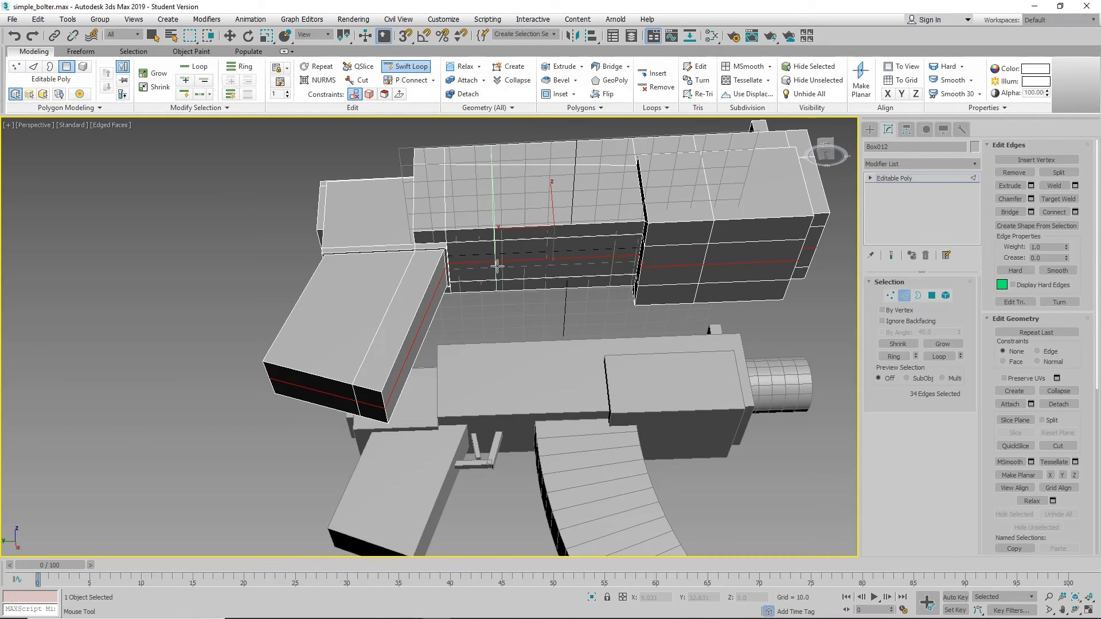
click(497, 267)
alt+middle_drag(497, 267, 443, 324)
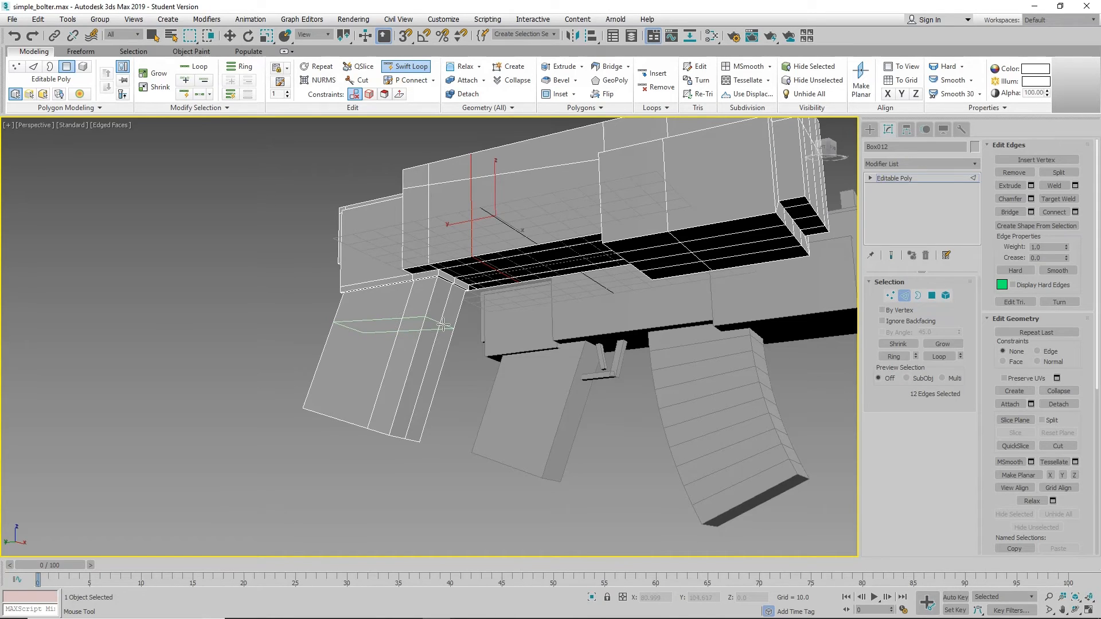
click(444, 324)
alt+middle_drag(463, 367, 491, 309)
scroll(473, 328, up, 4)
scroll(484, 323, down, 5)
- Add a second closely spaced edge loop beside each new loop on the grip and the body with Swift Loop
click(423, 67)
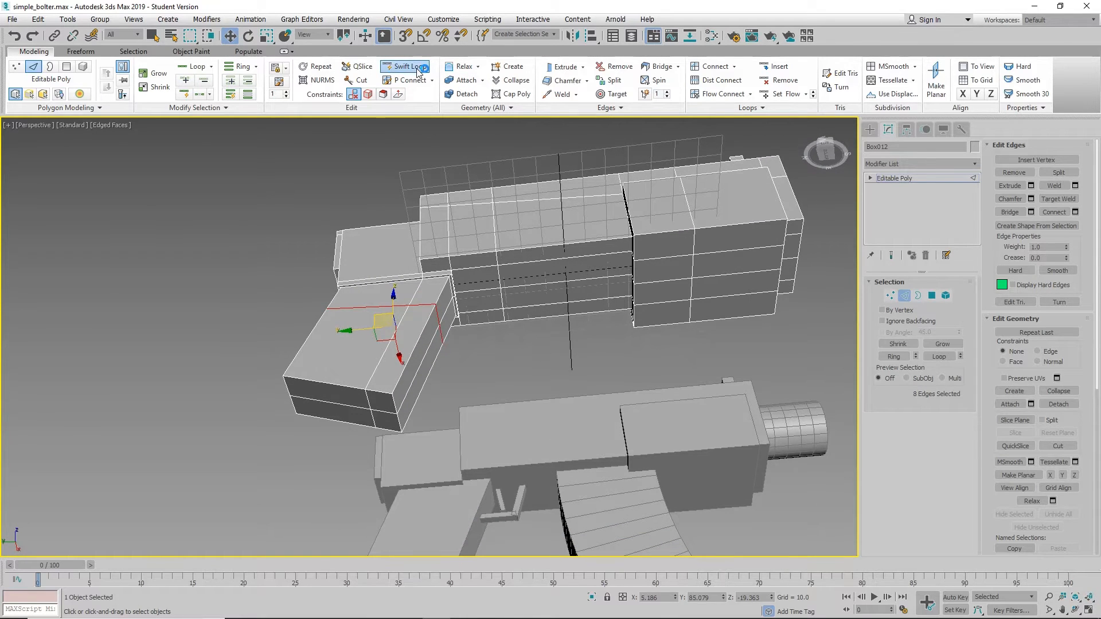
alt+middle_drag(500, 350, 462, 348)
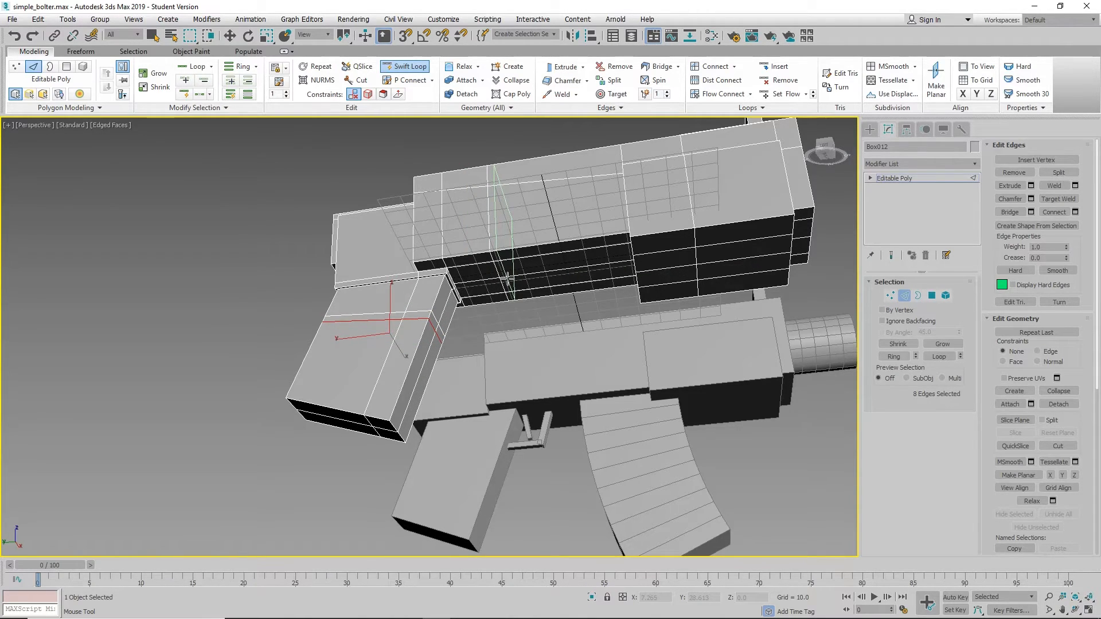
click(508, 279)
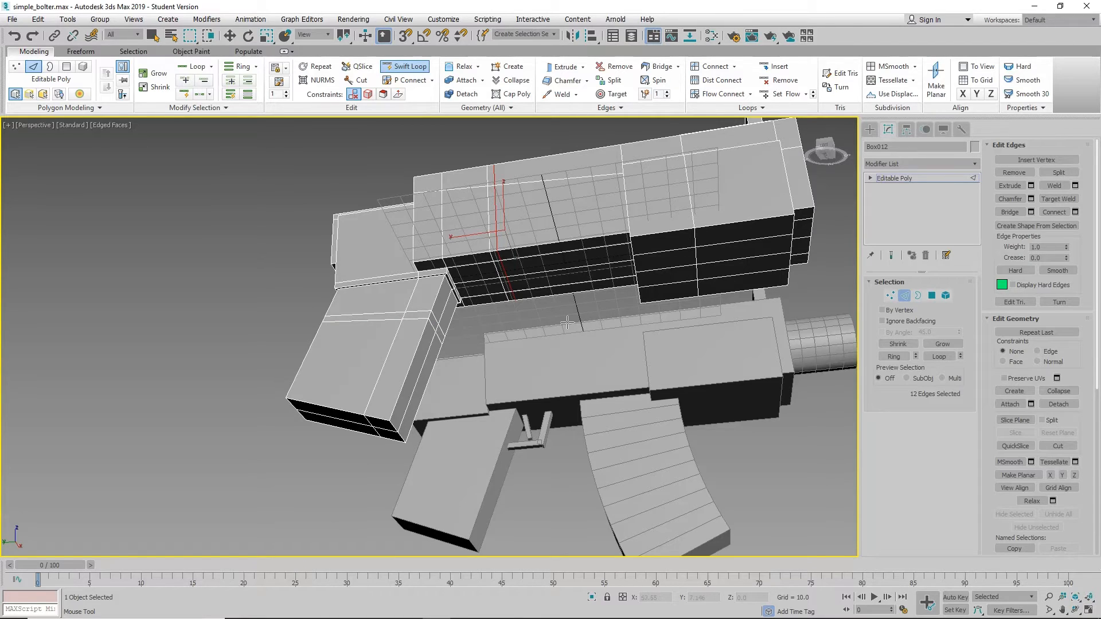
key(w)
- Select the lengthwise center edge loop along the body underside and grip and chamfer it into two narrowly spaced loops
alt+middle_drag(583, 304, 513, 270)
scroll(515, 270, up, 6)
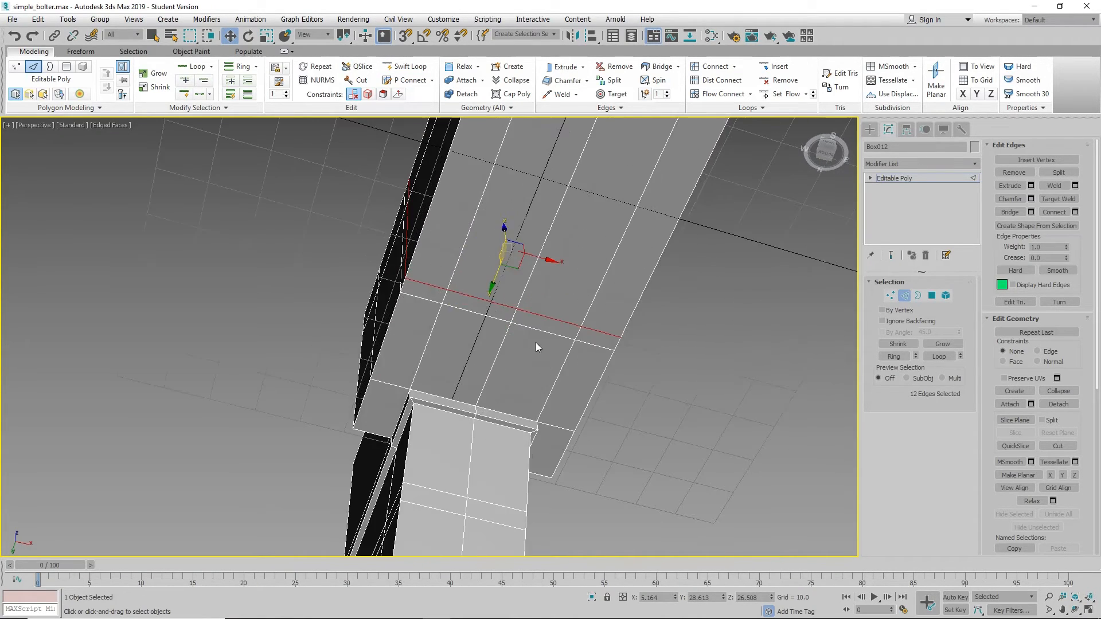
middle_drag(536, 343, 592, 302)
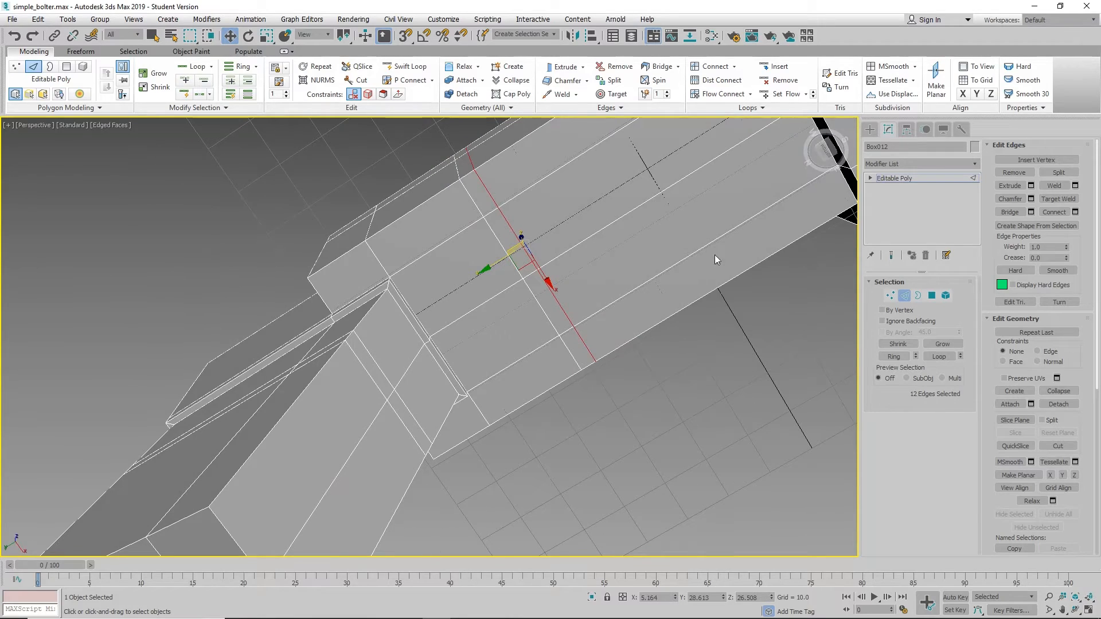
double_click(593, 237)
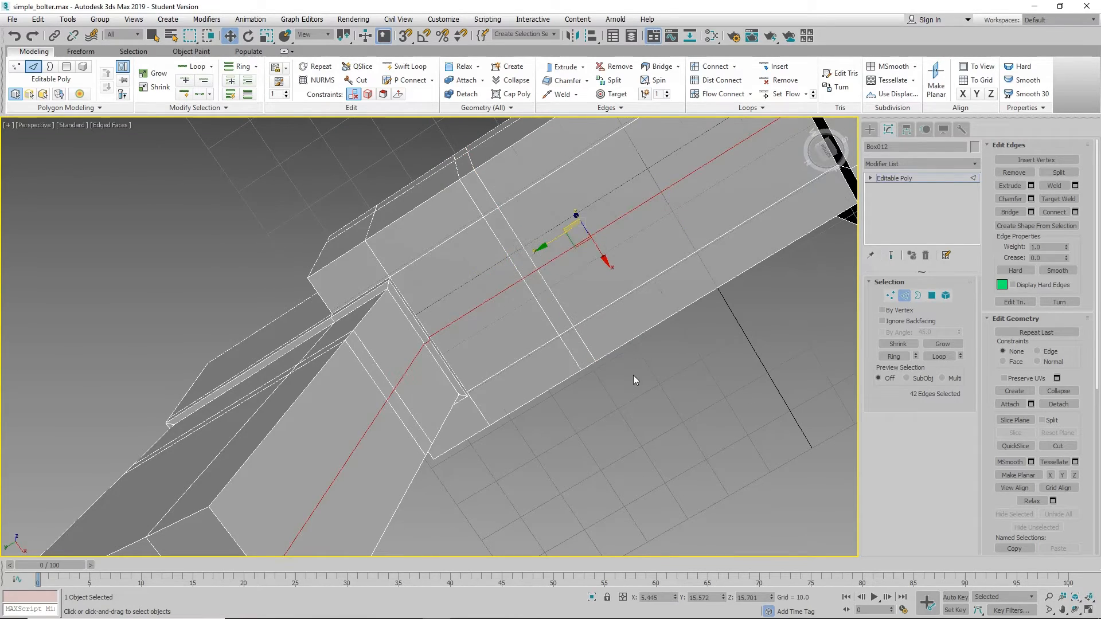
middle_drag(633, 376, 650, 307)
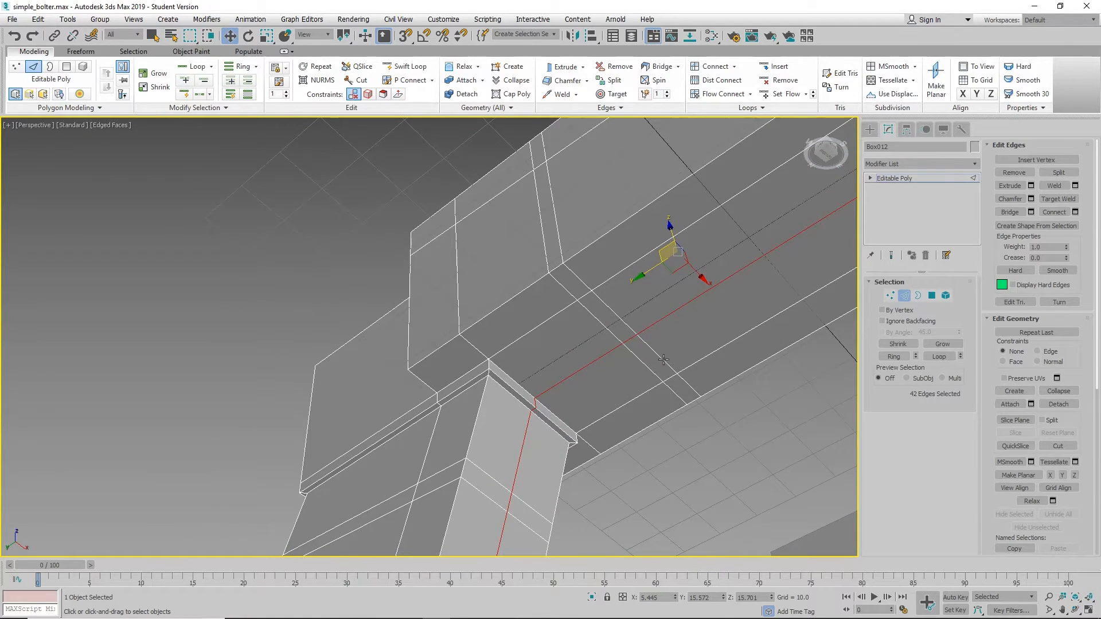
middle_drag(664, 360, 654, 325)
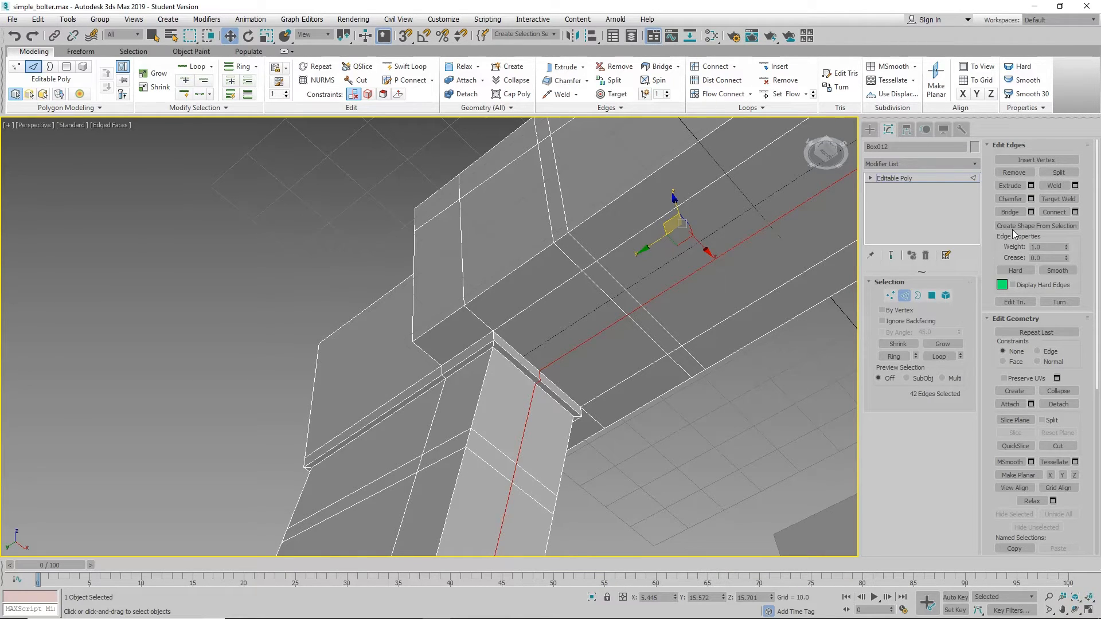
click(1011, 199)
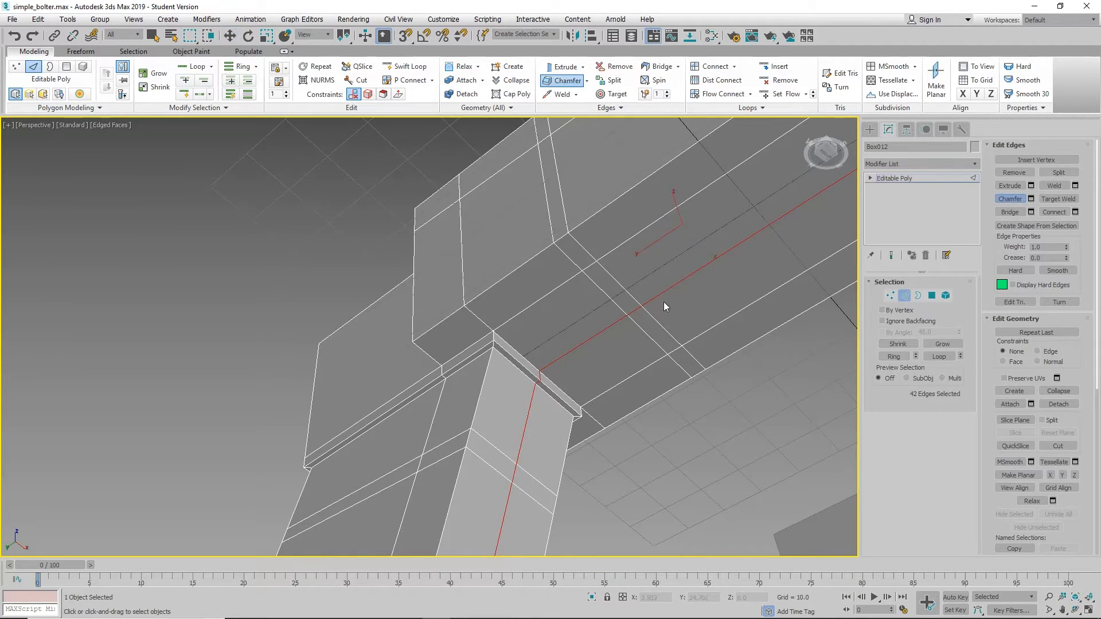
drag(659, 295, 665, 285)
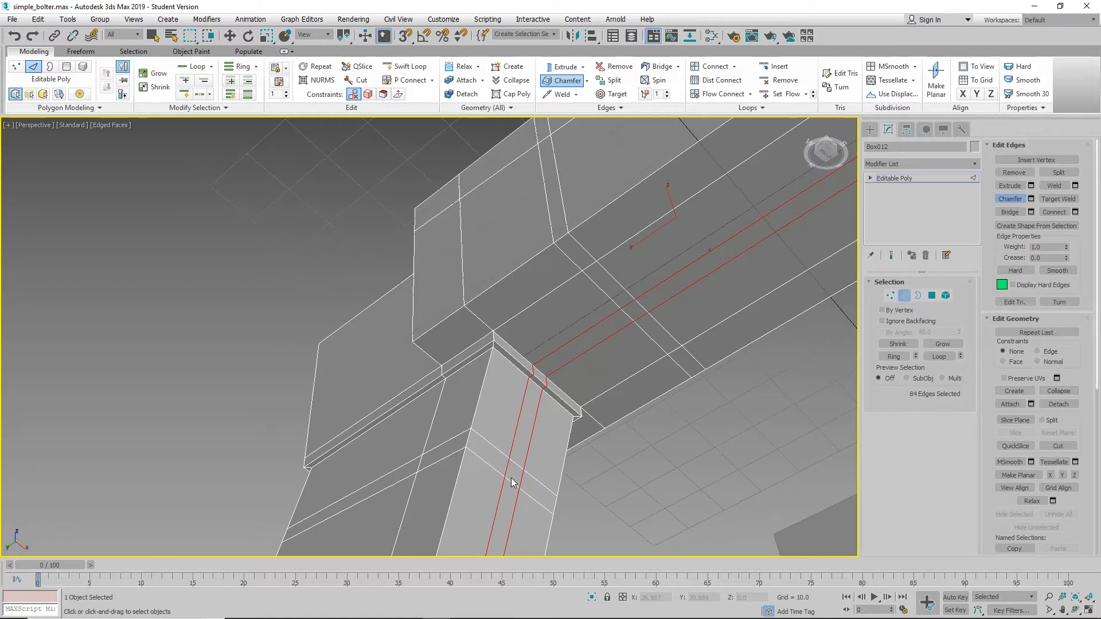
- Scale up the small center polygon on the body underside to about 172% and enlarge the matching polygon on the grip's front
scroll(660, 384, down, 5)
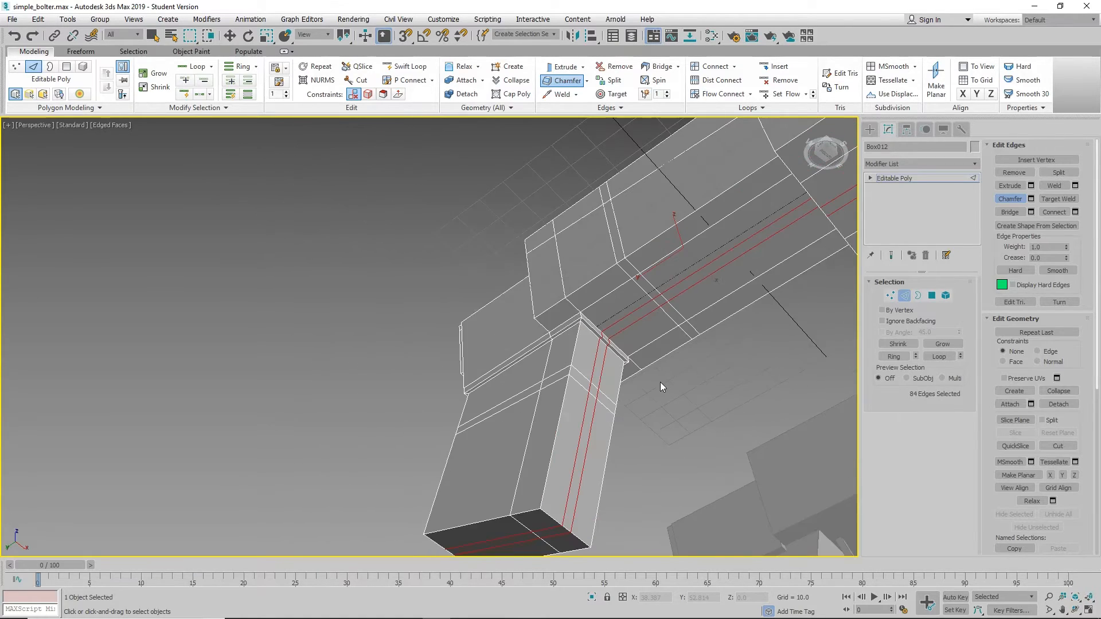
alt+middle_drag(660, 382, 694, 310)
click(932, 296)
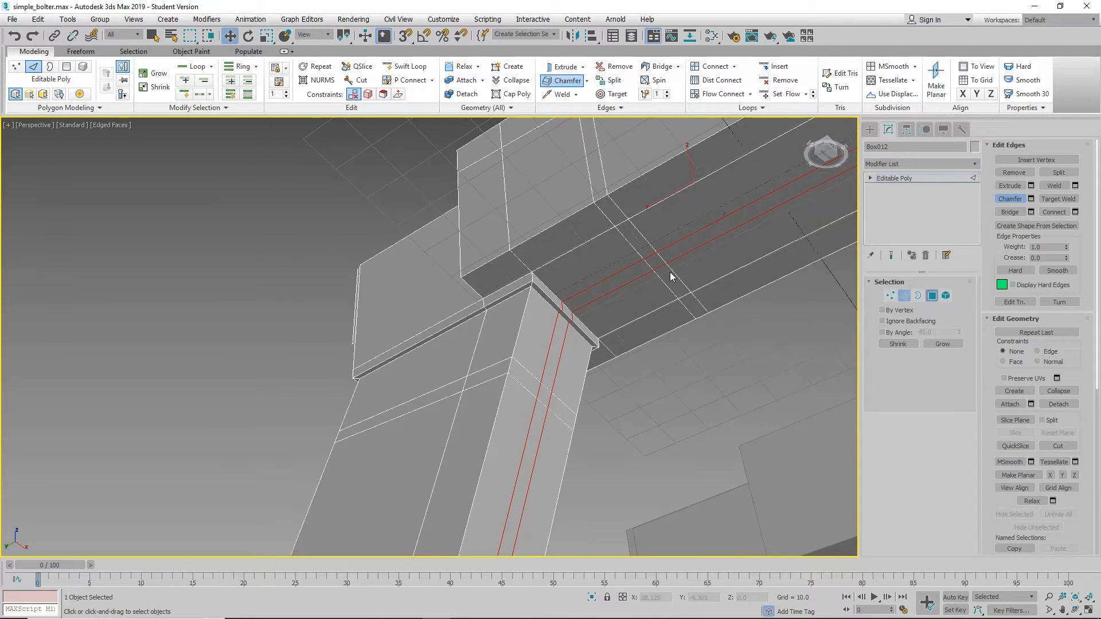
click(655, 263)
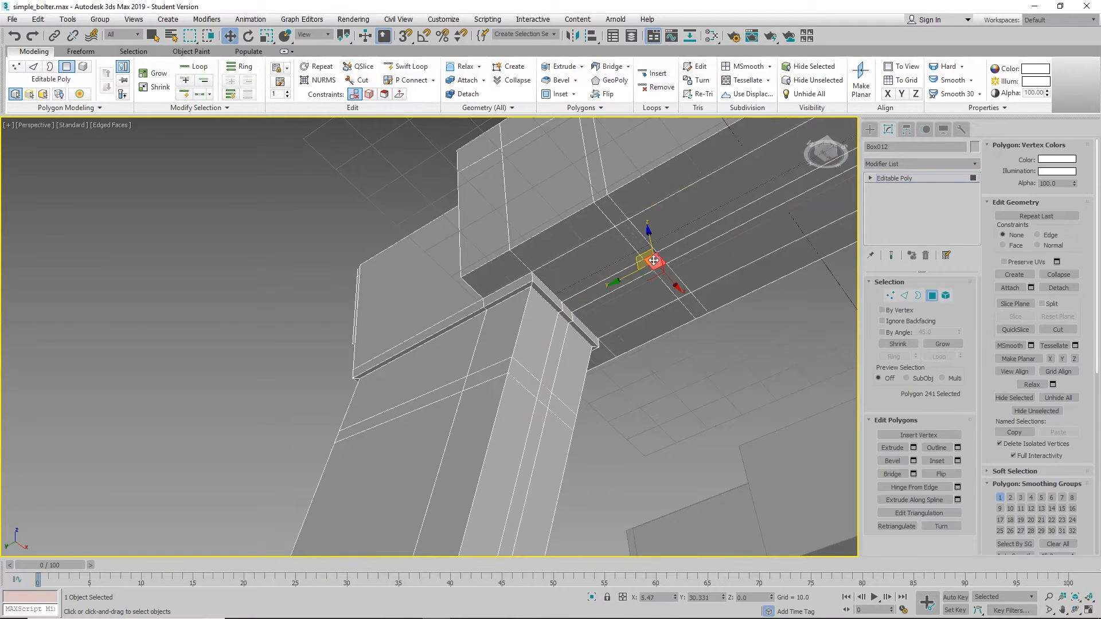
key(e)
key(r)
drag(662, 258, 679, 221)
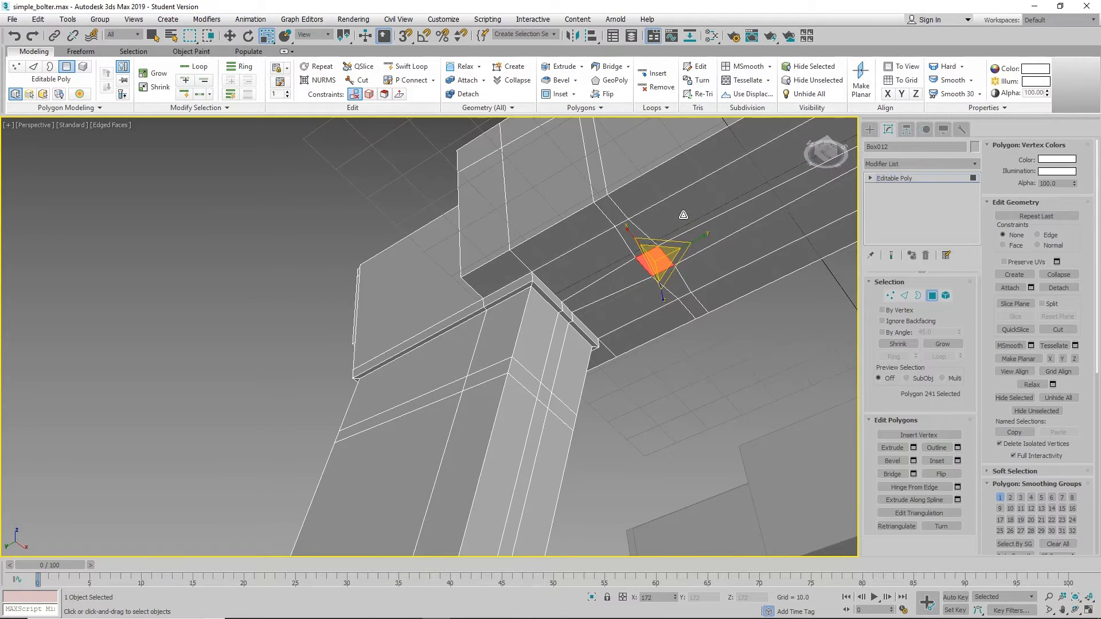
click(545, 400)
drag(545, 400, 564, 365)
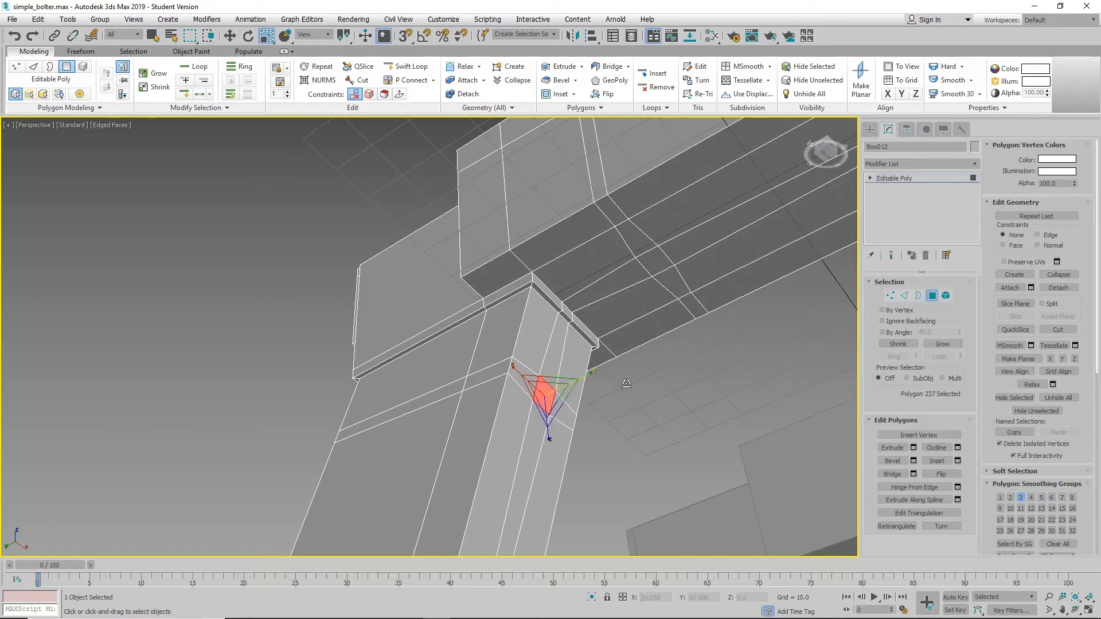
click(687, 387)
alt+middle_drag(687, 387, 719, 396)
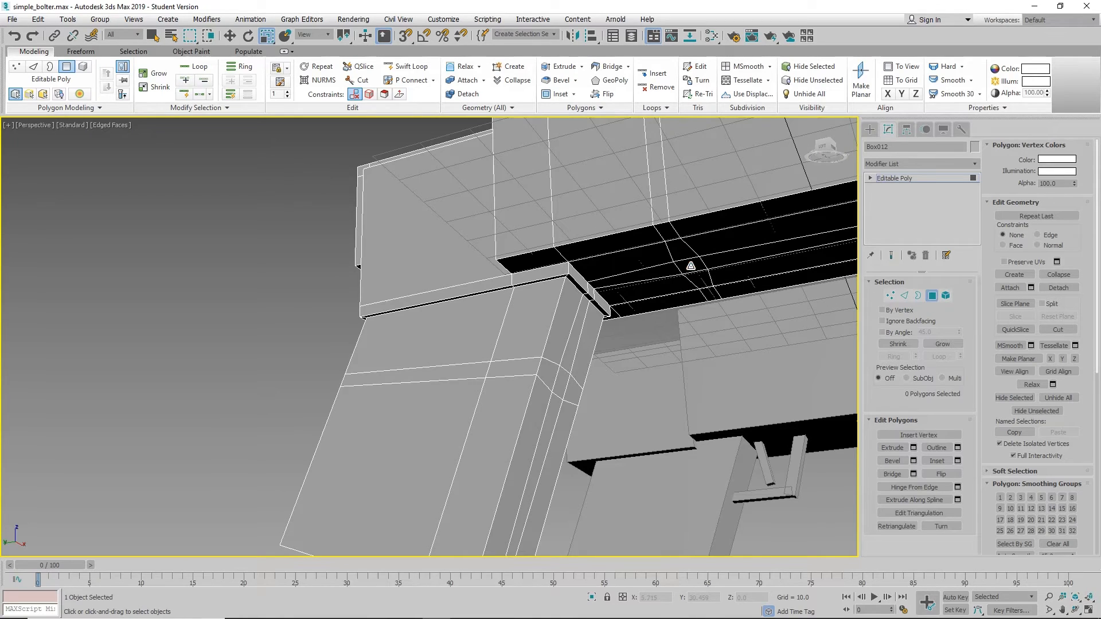
- Extrude the body underside's small center polygon down into a trigger guard post, then extrude a short end segment
click(691, 266)
click(892, 447)
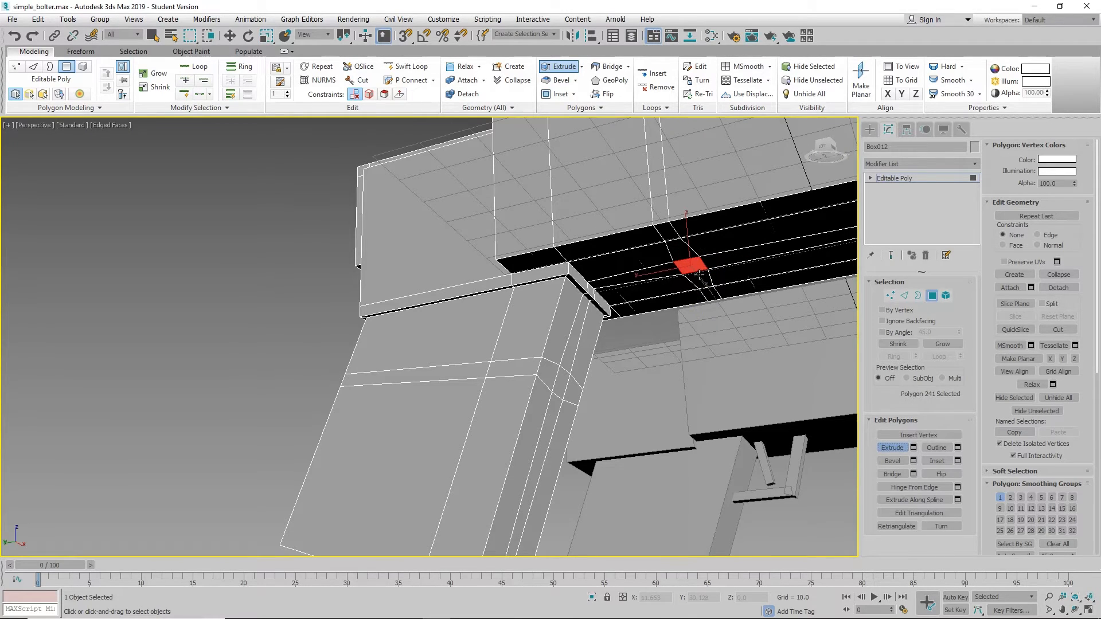
drag(701, 253, 709, 144)
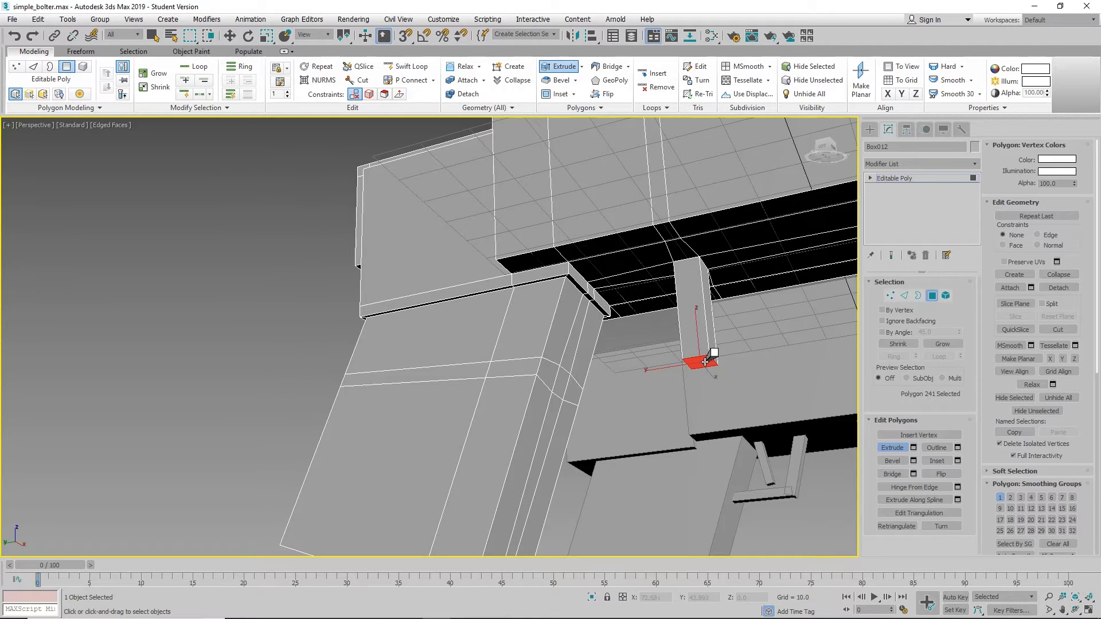
drag(697, 360, 716, 332)
- Bridge the small polygon on the grip's front to the facing polygon on the post's end segment to close the trigger guard
alt+middle_drag(598, 350, 574, 366)
click(568, 370)
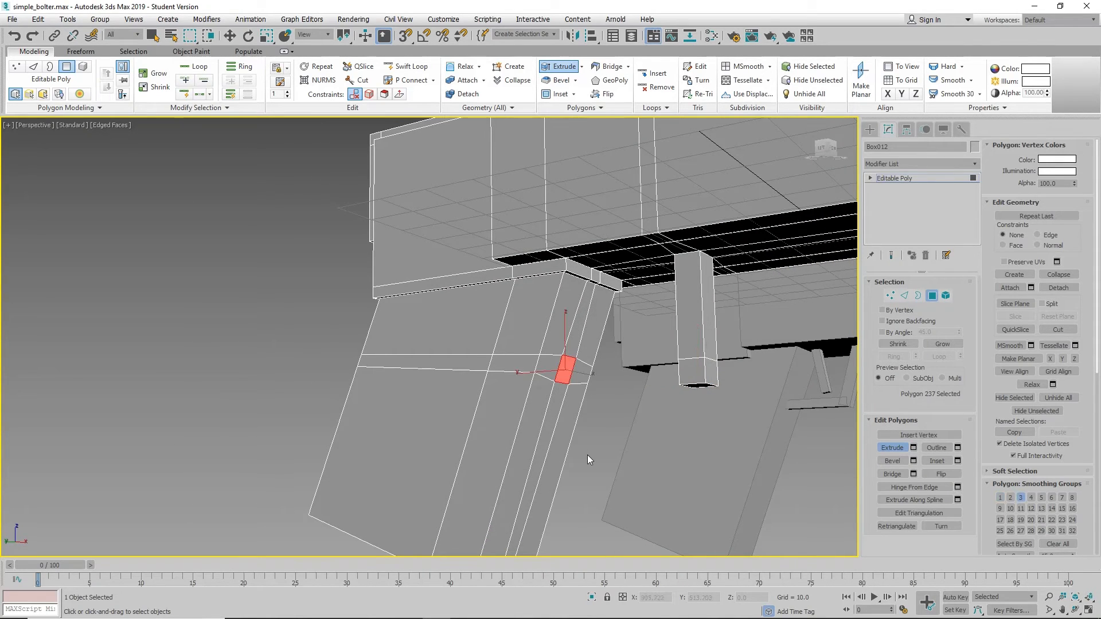
alt+middle_drag(577, 378, 647, 395)
ctrl+click(678, 377)
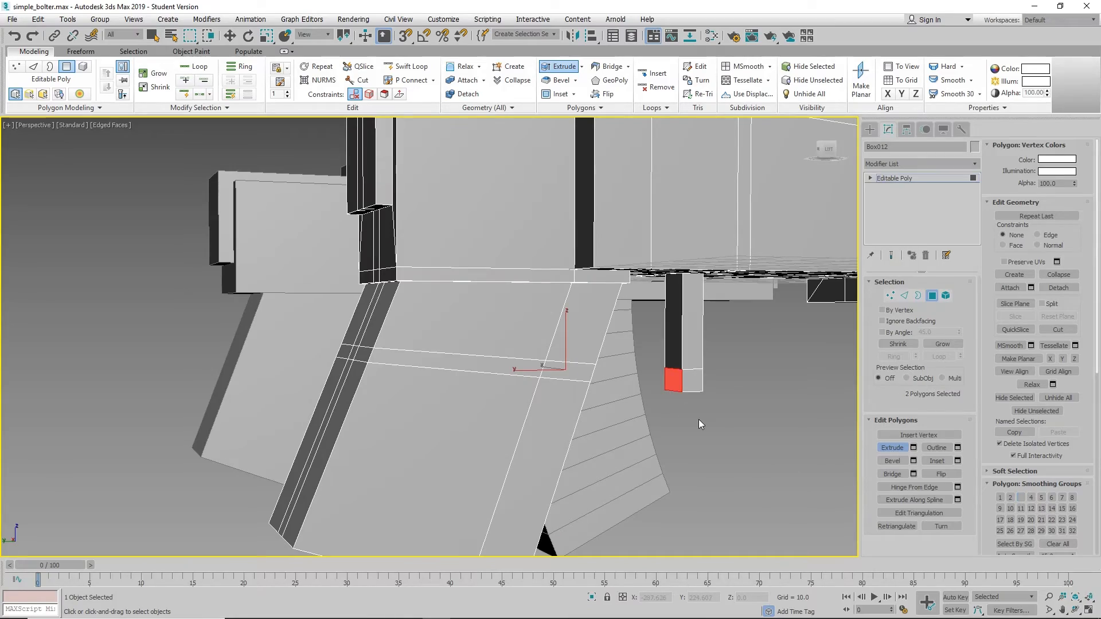
alt+middle_drag(718, 420, 674, 410)
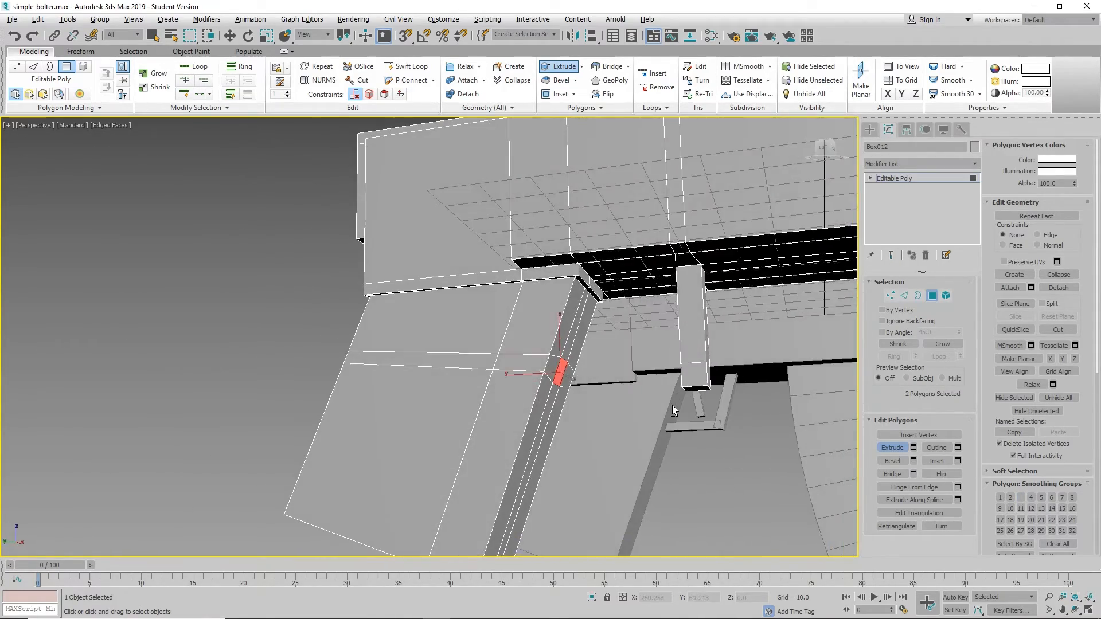
click(896, 475)
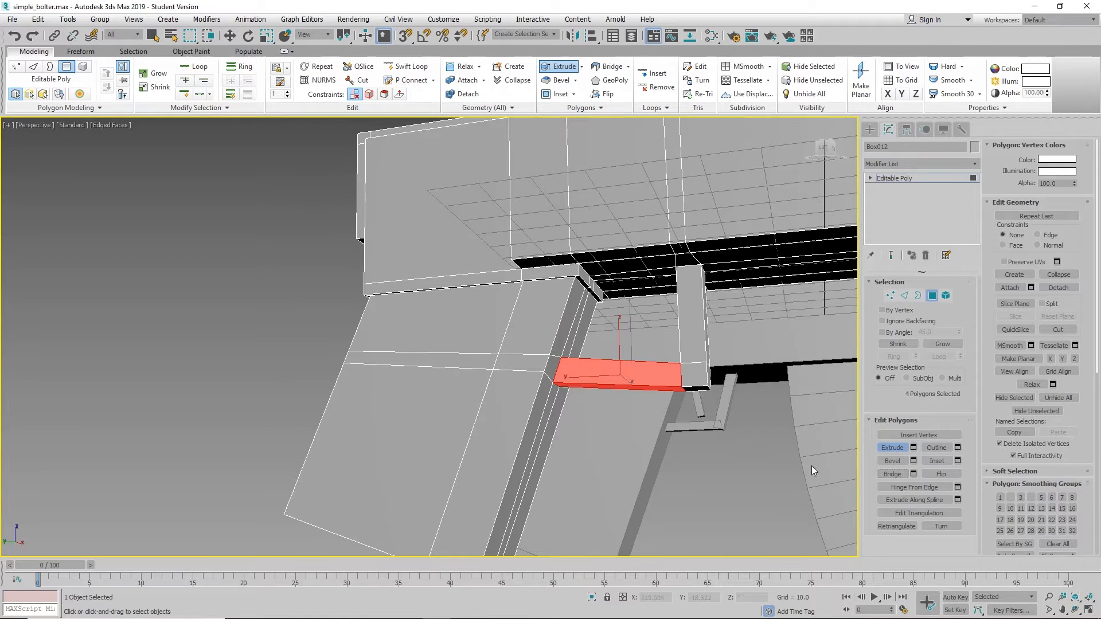
- Move the eight vertices of the trigger guard's front lower corner to about Y 32.8 and Z -23.3, leveling the lower bar
alt+middle_drag(737, 447, 741, 410)
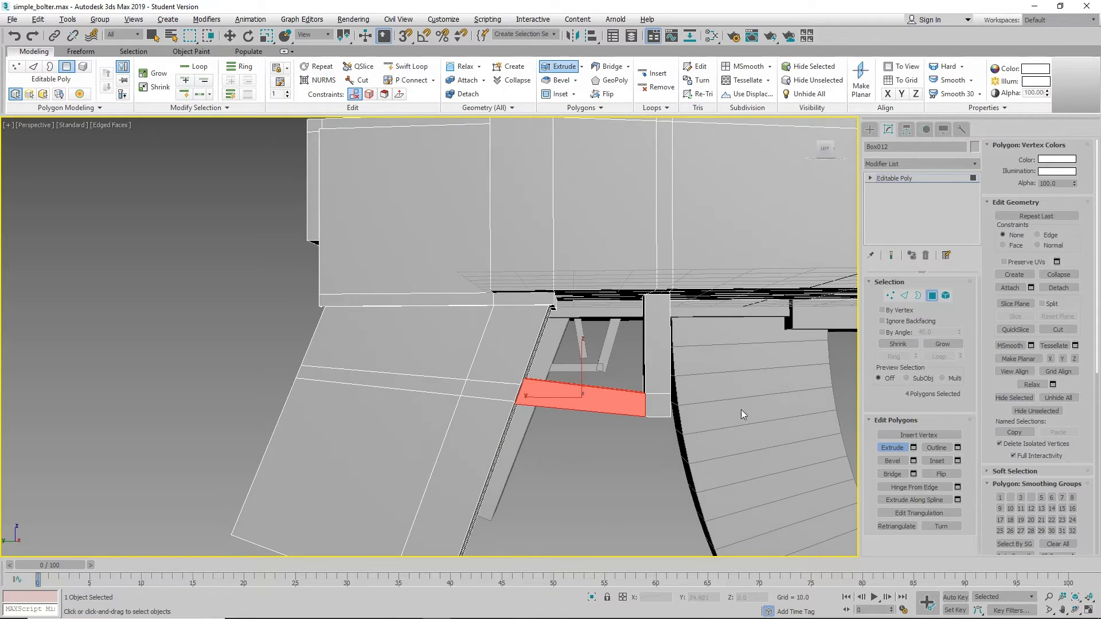
click(889, 297)
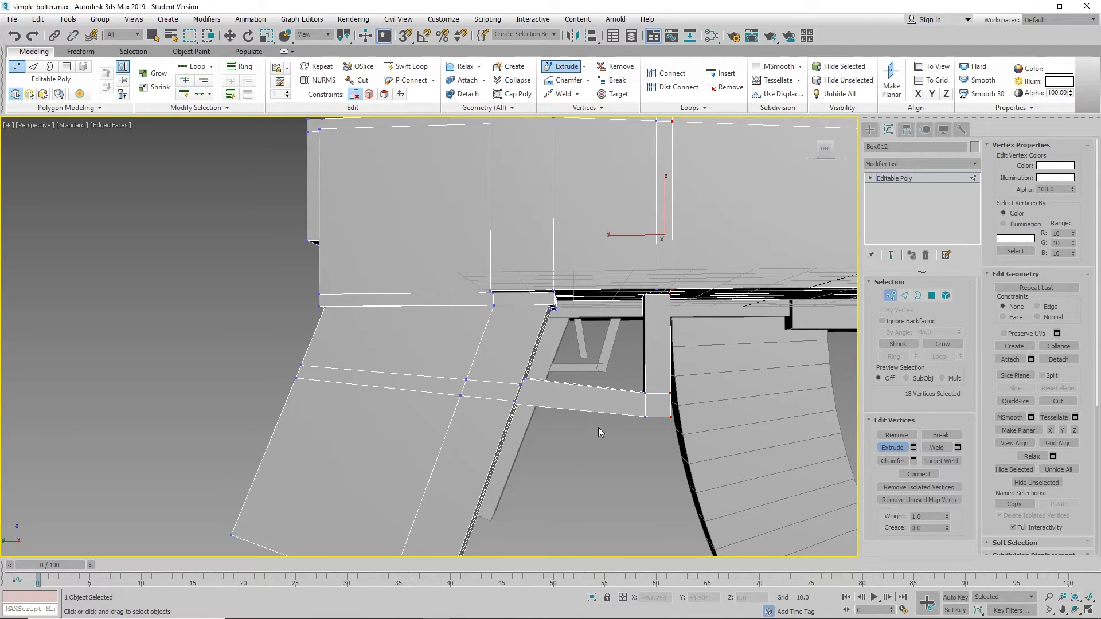
click(639, 452)
drag(694, 380, 625, 446)
key(w)
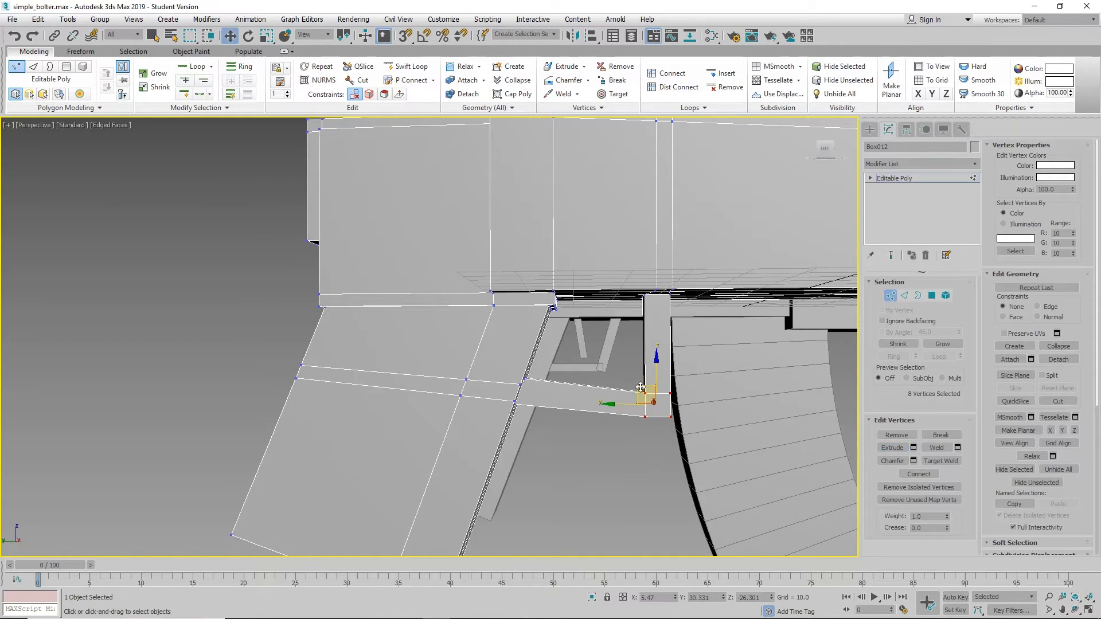
drag(641, 388, 633, 378)
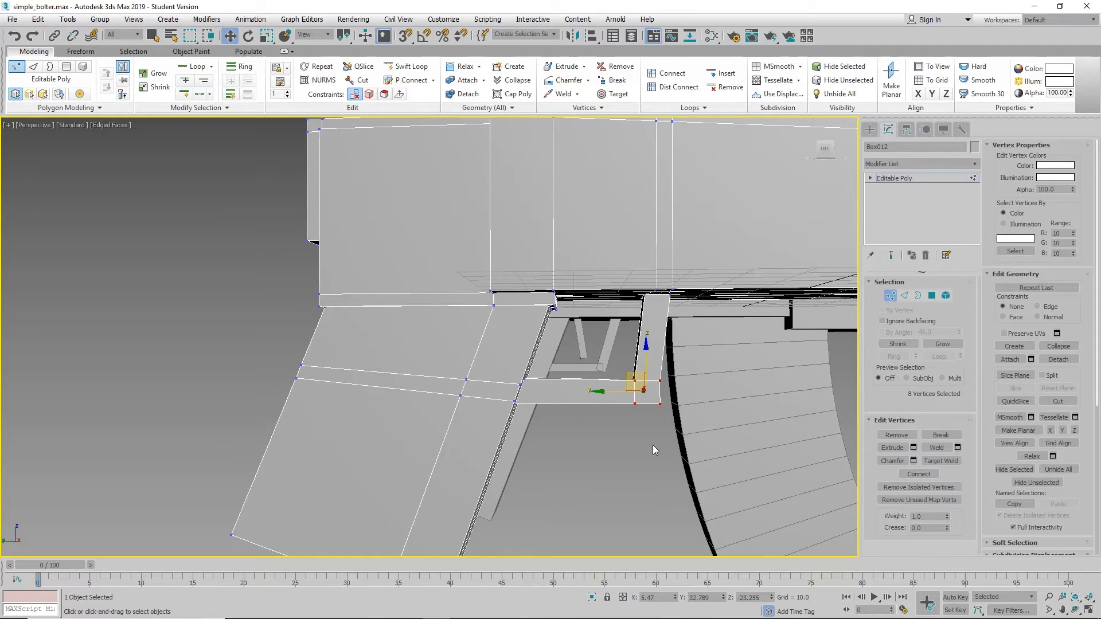
click(653, 445)
- Cut in the guard's outer front corner by moving its two bottom vertices about 1.1 along Y and 1.4 up Z
alt+middle_drag(662, 435, 656, 434)
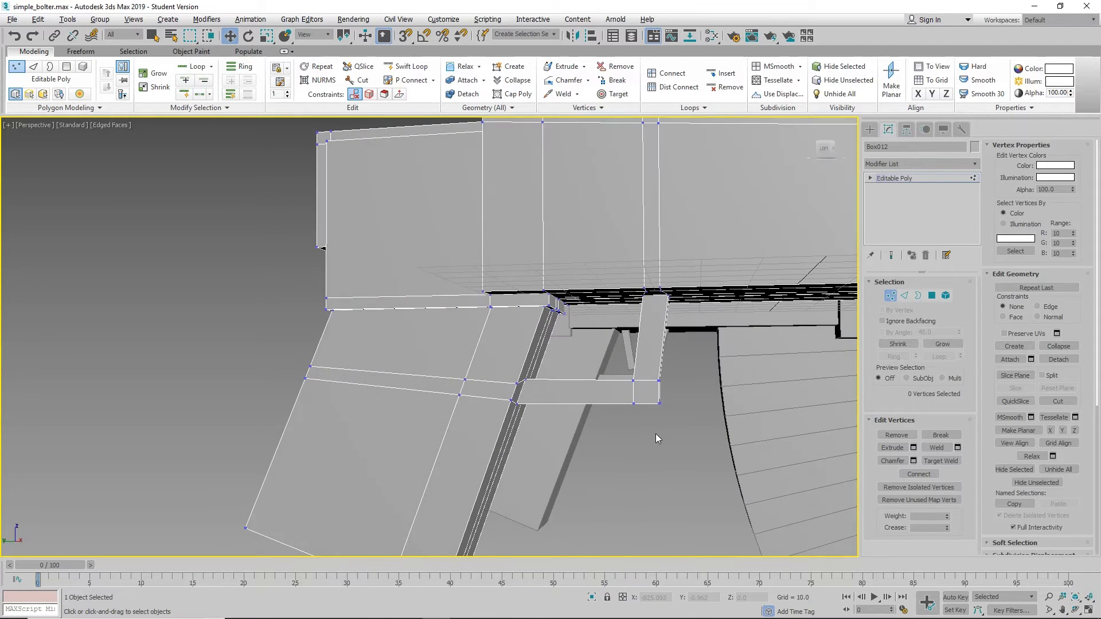
mouse_move(670, 397)
alt+middle_down()
mouse_move(670, 428)
mouse_move(673, 412)
alt+middle_up()
drag(645, 417, 646, 416)
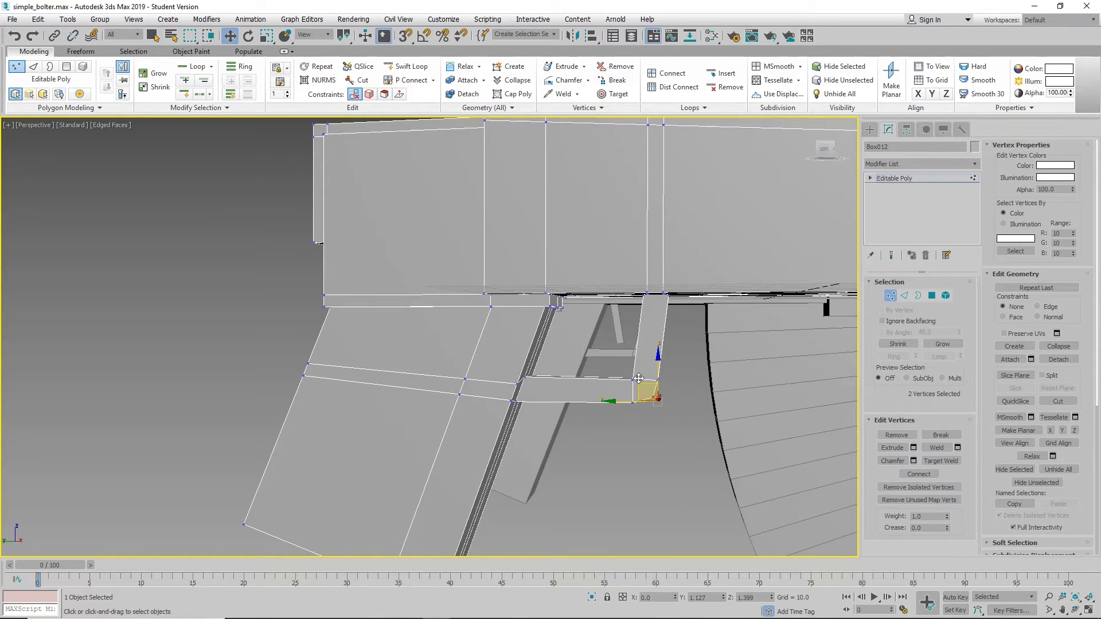
click(645, 437)
- Nudge the two vertices at the trigger guard's inner front corner about 0.2 along Y and 0.3 up Z
mouse_move(636, 433)
alt+middle_down()
mouse_move(665, 432)
mouse_move(647, 428)
mouse_move(628, 394)
mouse_move(634, 374)
mouse_move(609, 433)
mouse_move(641, 432)
alt+middle_up()
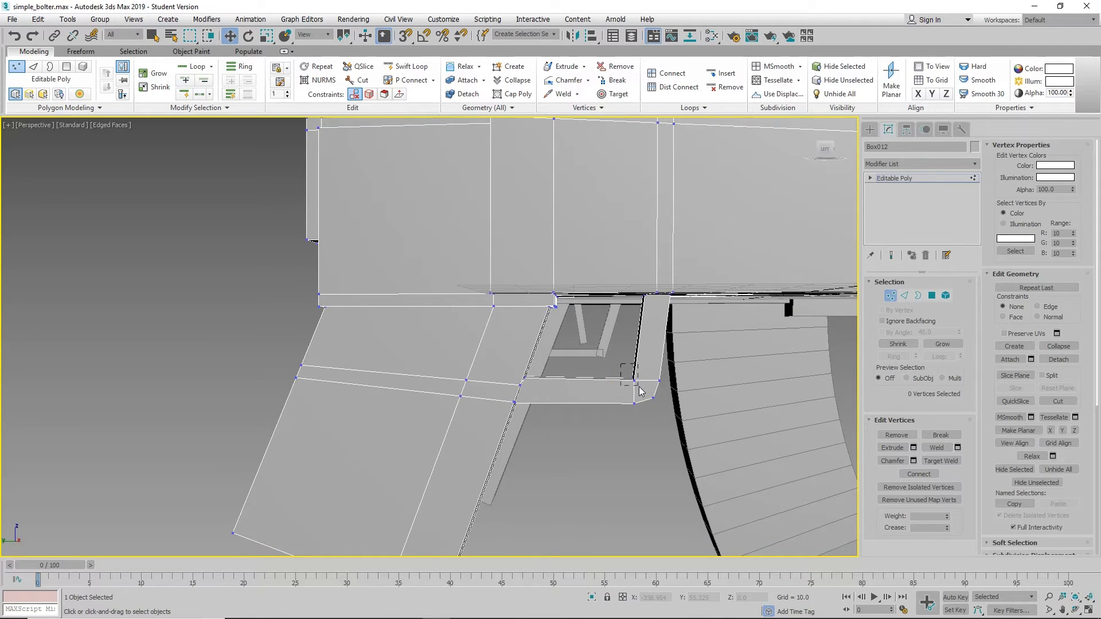
drag(641, 392, 640, 391)
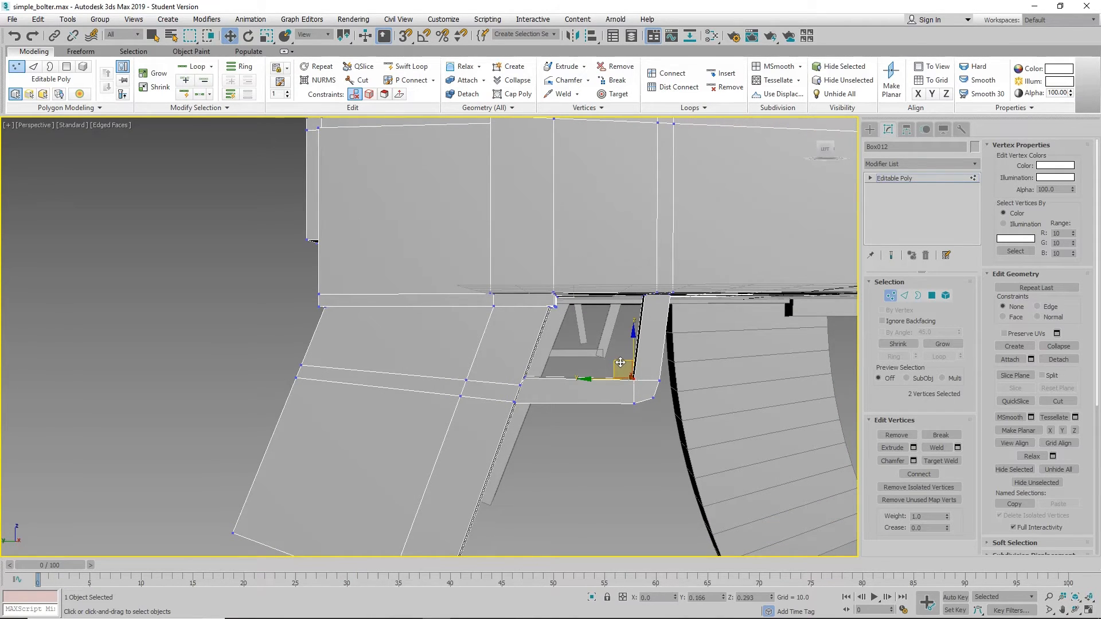
click(622, 432)
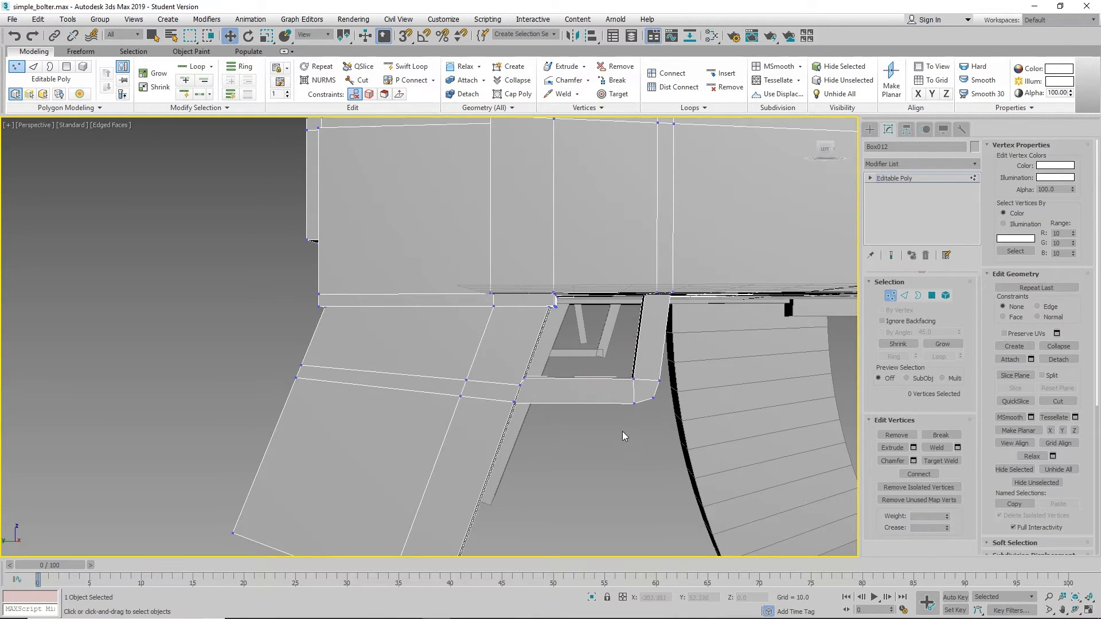
alt+middle_drag(623, 432, 625, 456)
alt+middle_drag(666, 424, 760, 322)
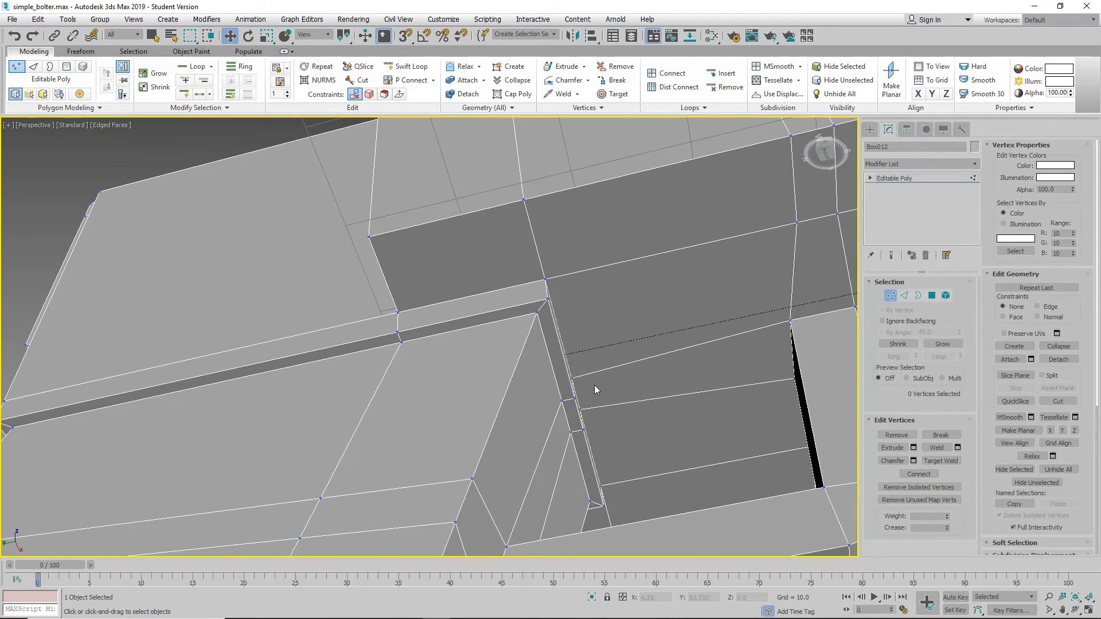
- Scale the short underside edge where the body meets the grip's front to about 166% along X
alt+middle_drag(595, 388, 705, 410)
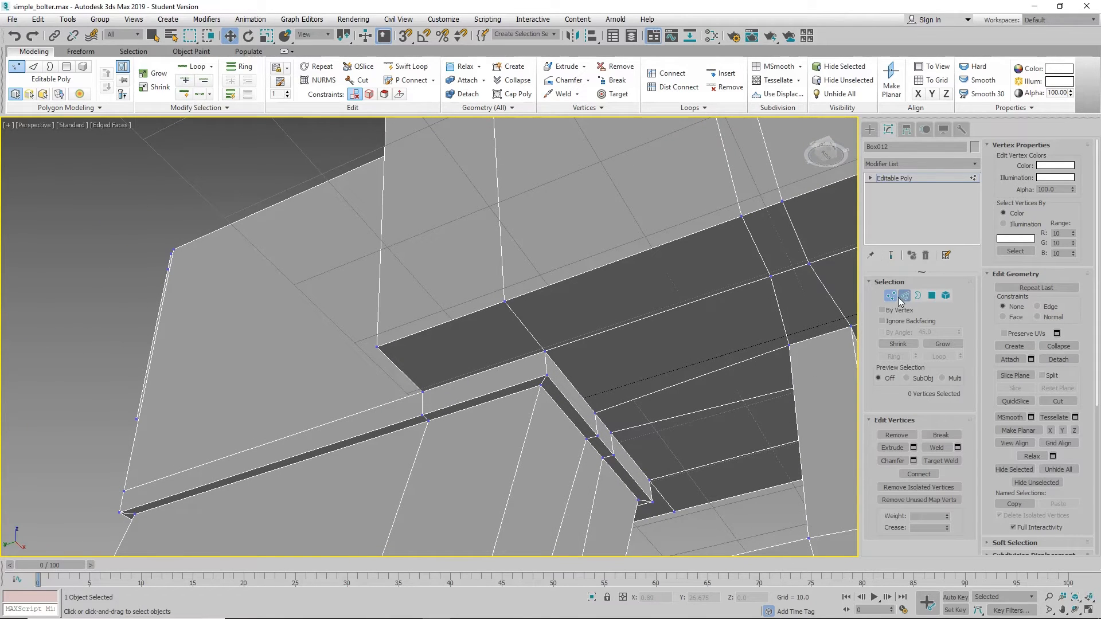
click(902, 296)
click(605, 426)
alt+middle_drag(647, 422, 589, 408)
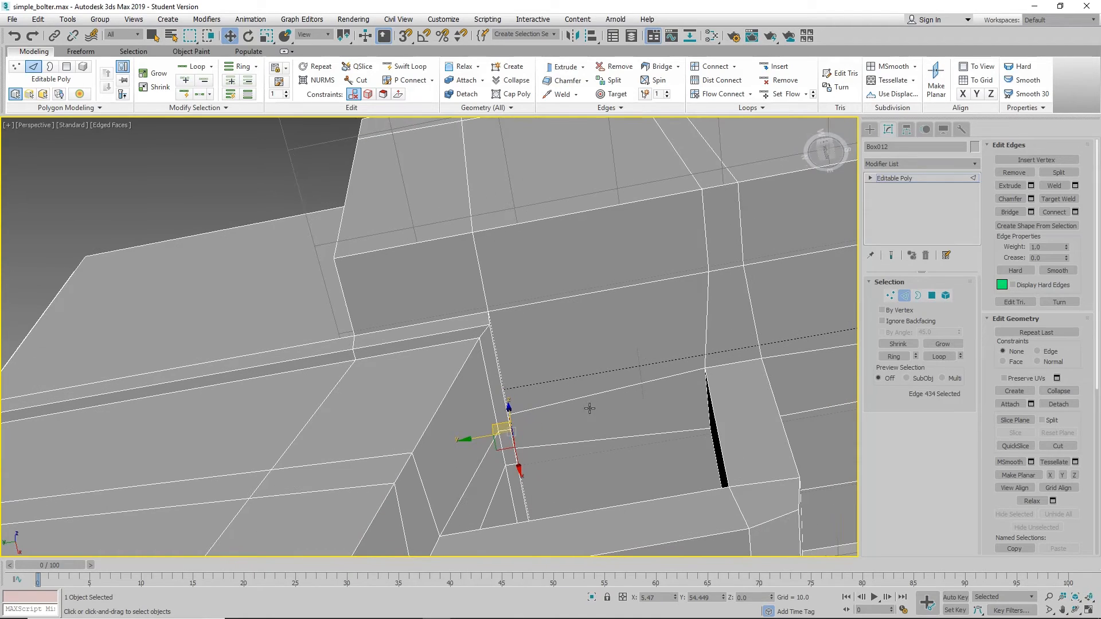
key(e)
key(r)
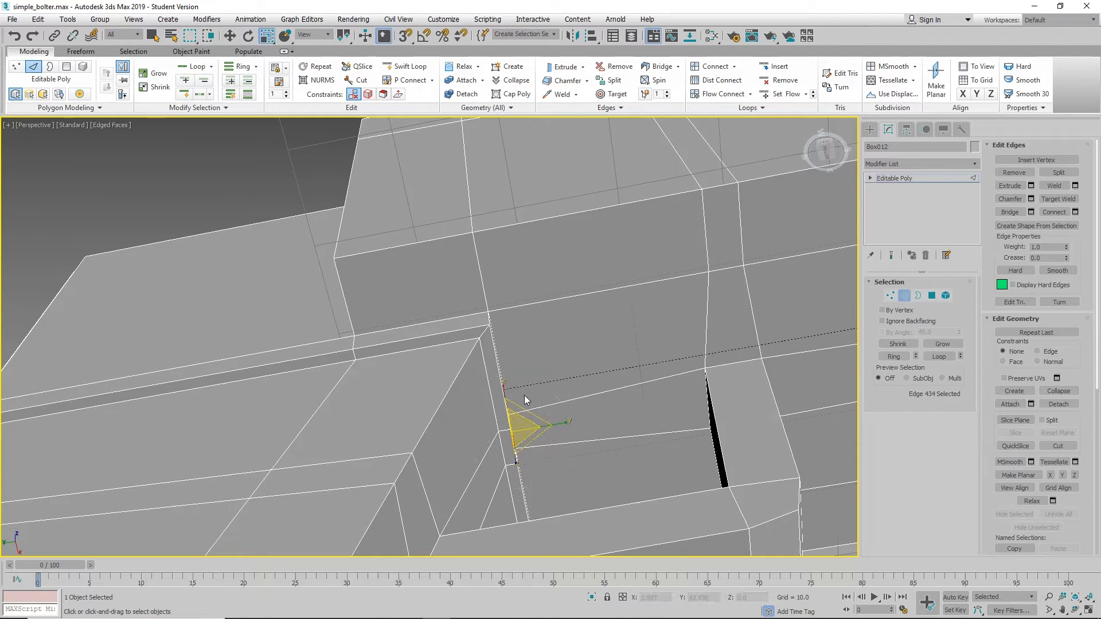
drag(502, 385, 506, 360)
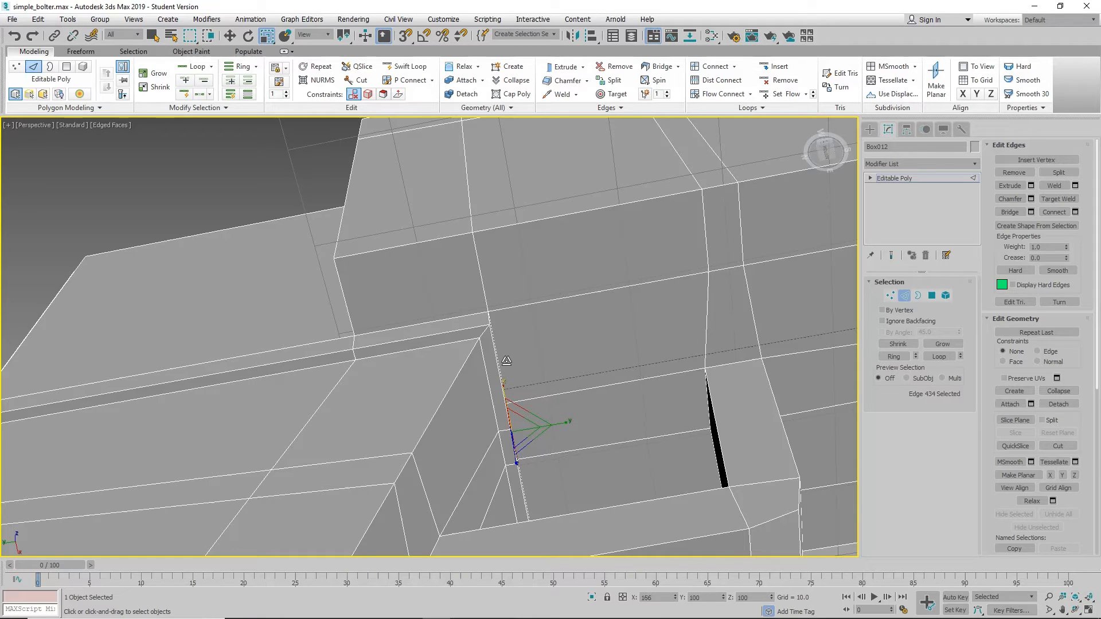
mouse_move(570, 374)
alt+middle_down()
mouse_move(572, 412)
mouse_move(604, 404)
mouse_move(575, 394)
alt+middle_up()
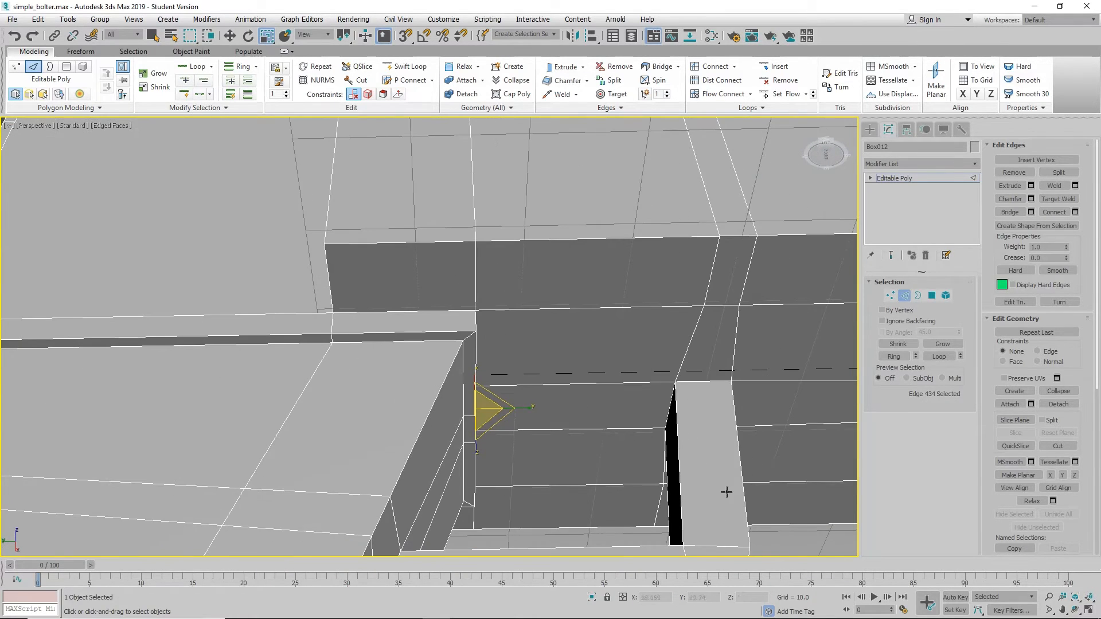
alt+middle_drag(796, 511, 702, 439)
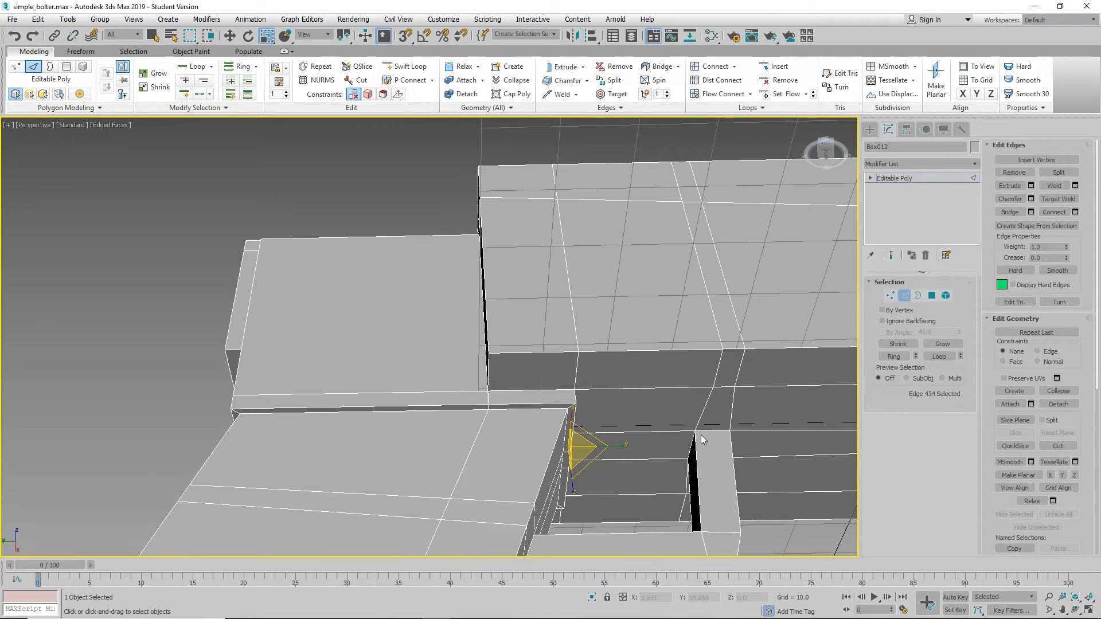
- Add two Swift Loop edge loops around the body, between the grip and the trigger guard's front post
click(601, 350)
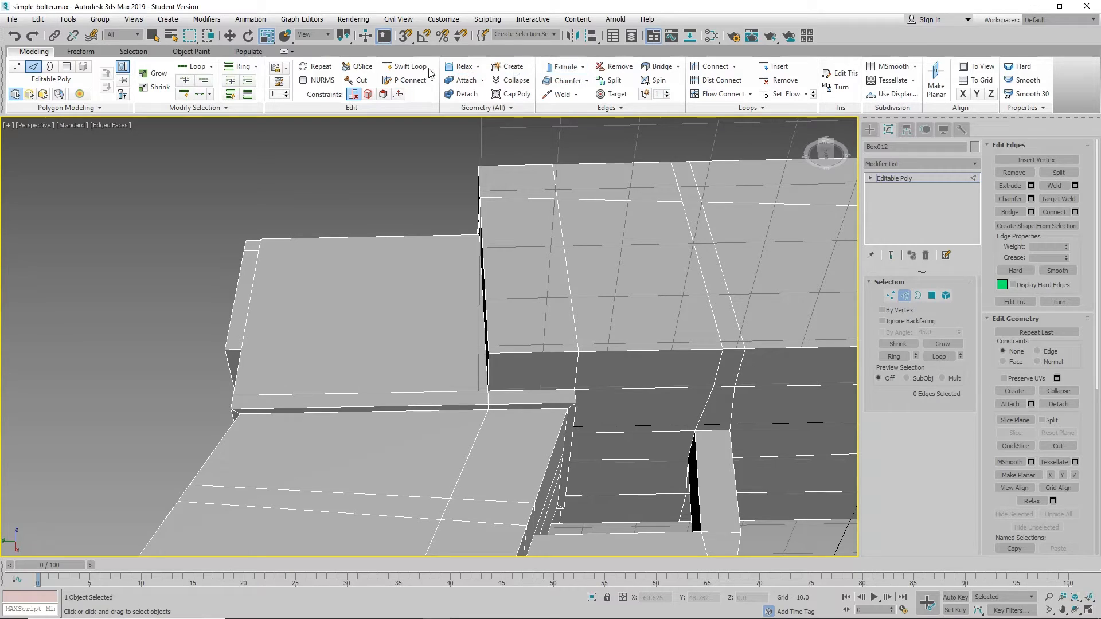
click(406, 66)
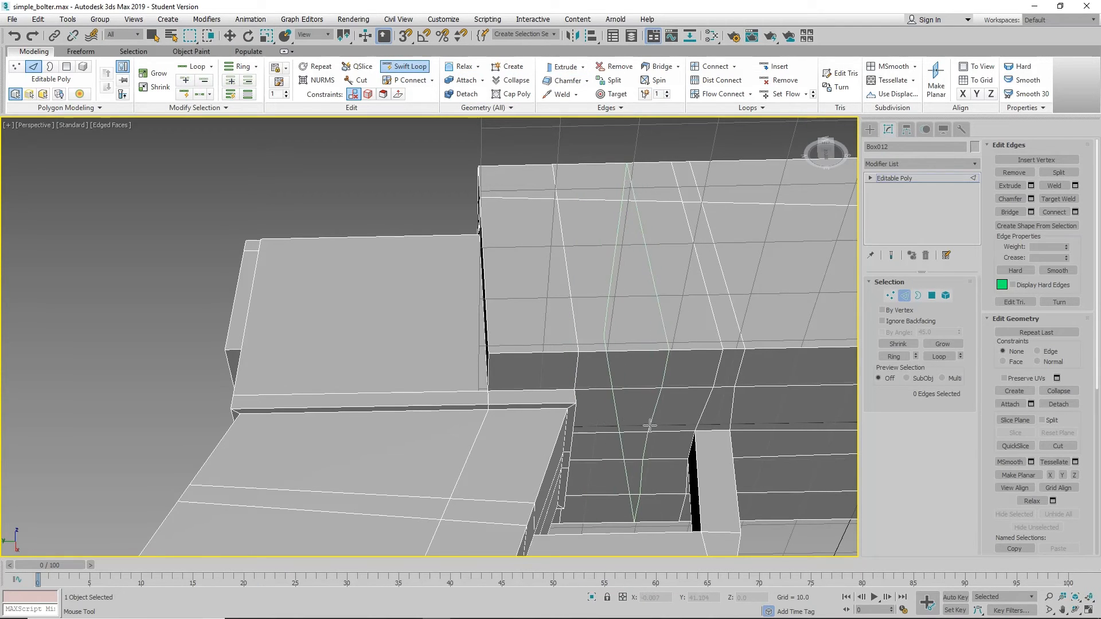
click(651, 425)
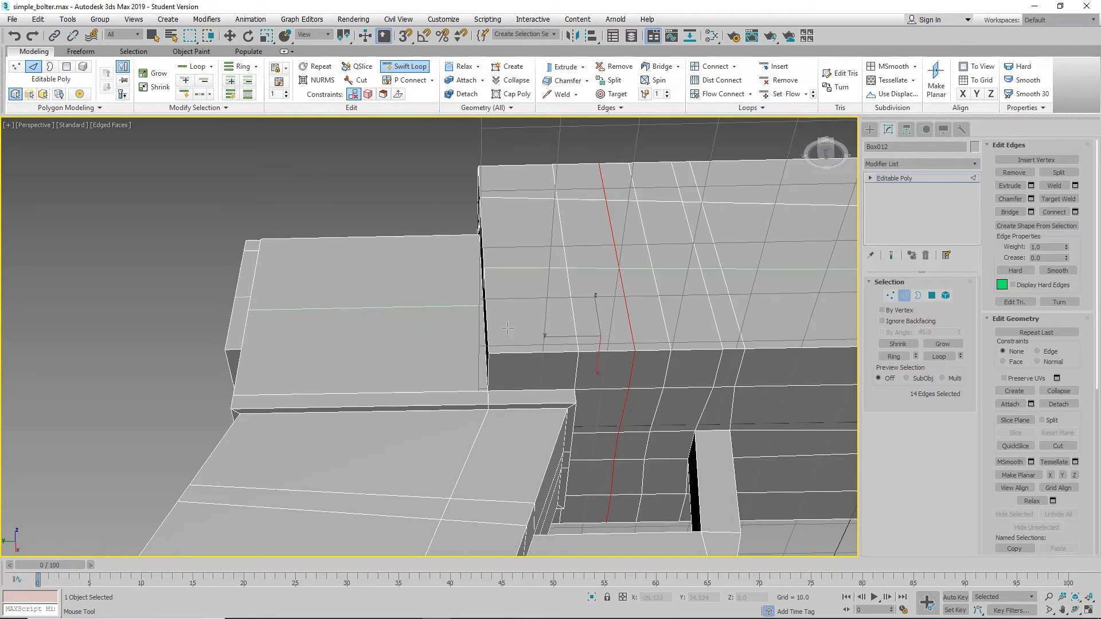
alt+middle_drag(622, 430, 709, 389)
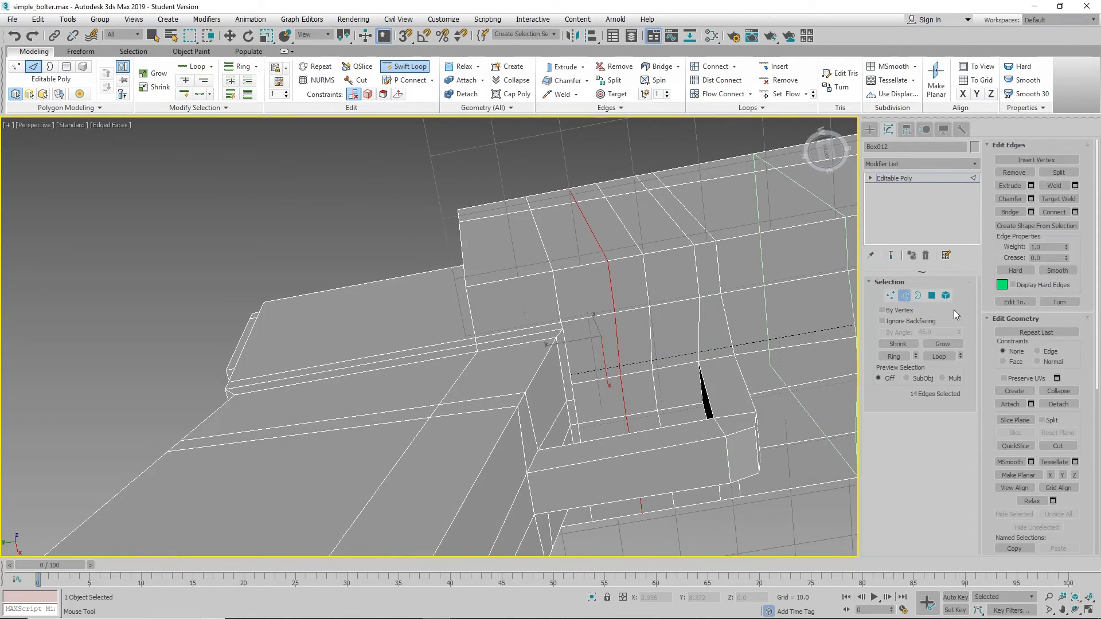
- Bevel the central underside polygon between the two new loops downward into a long tapered trigger inside the guard
click(933, 295)
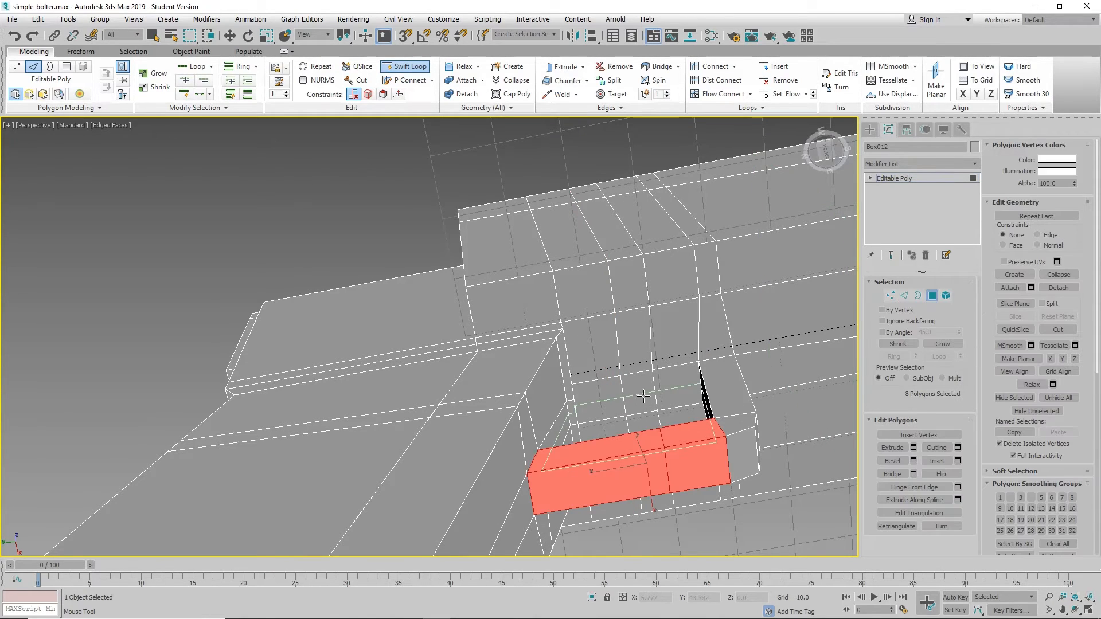
key(w)
click(639, 398)
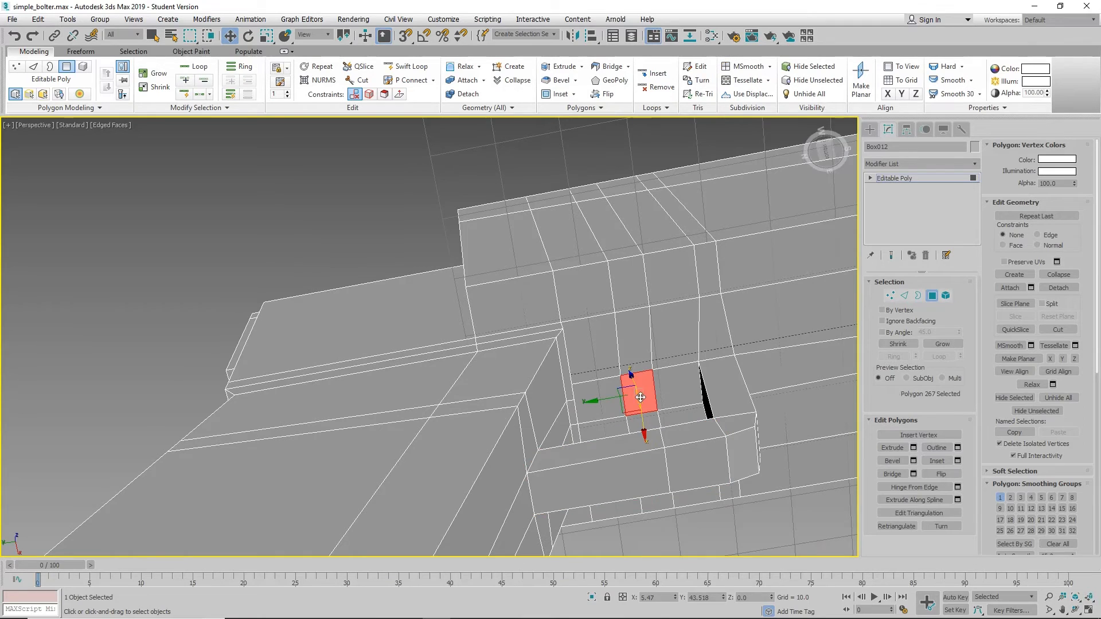
alt+middle_drag(639, 398, 677, 419)
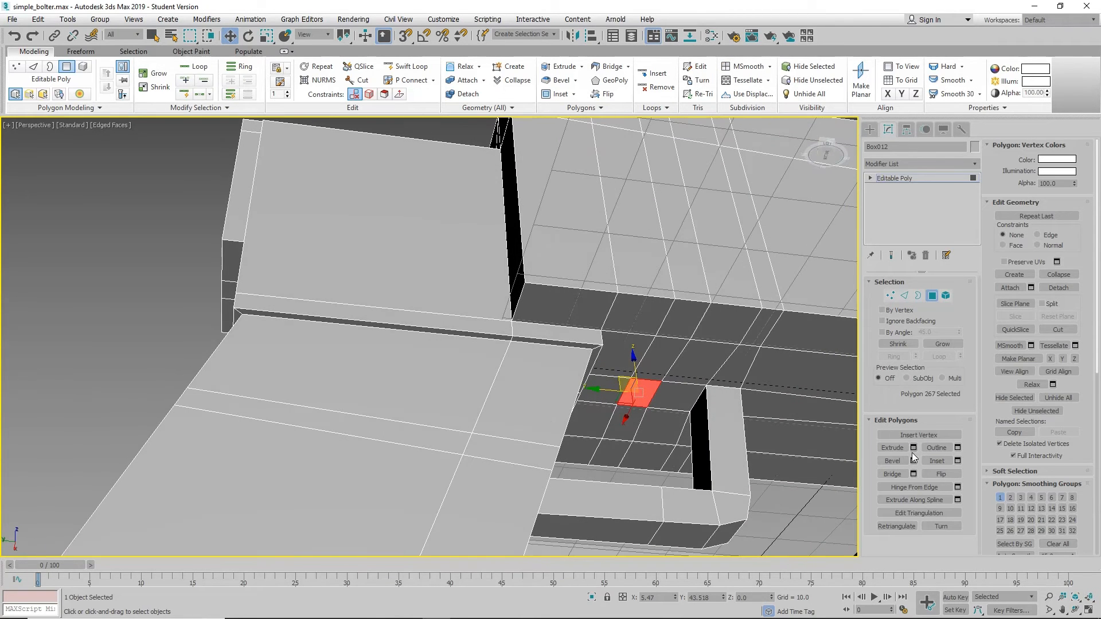
click(893, 462)
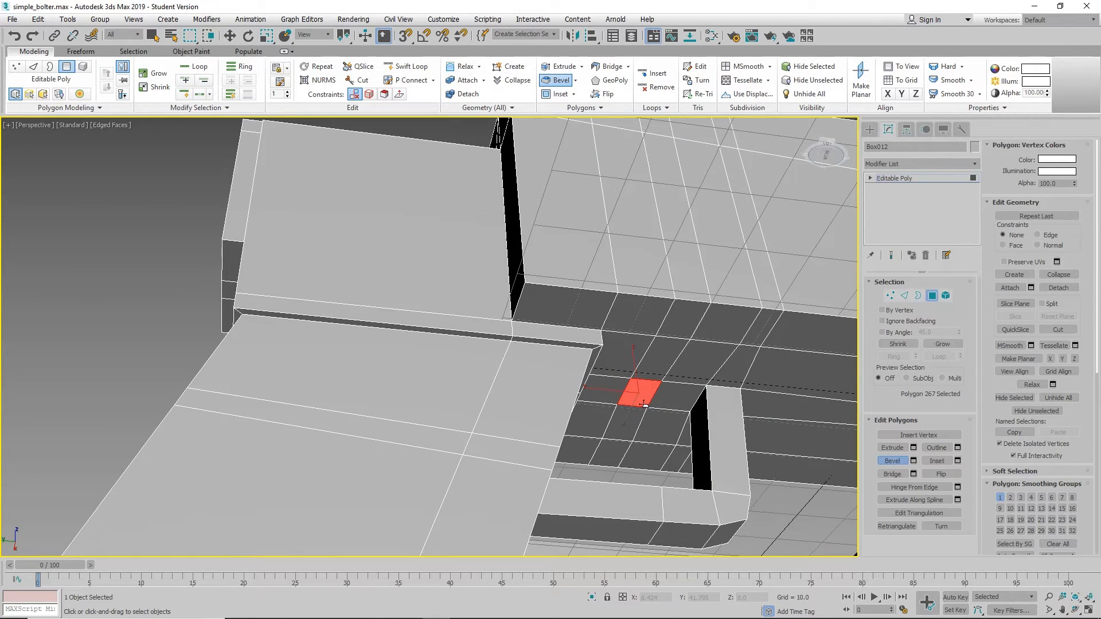
drag(638, 401, 644, 325)
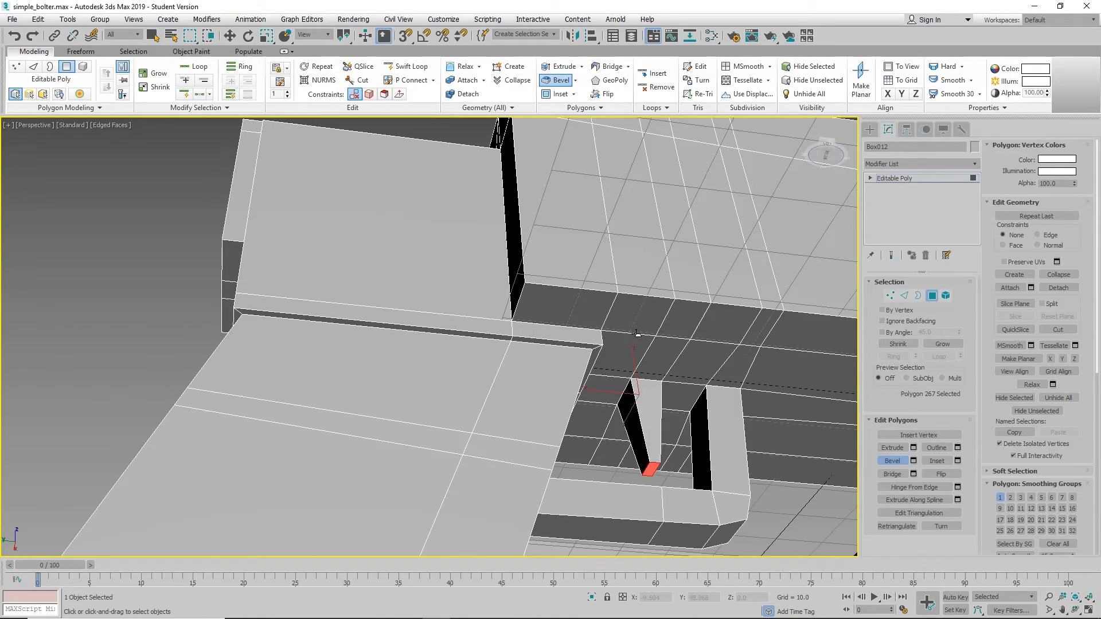
right_click(638, 339)
drag(644, 397, 673, 313)
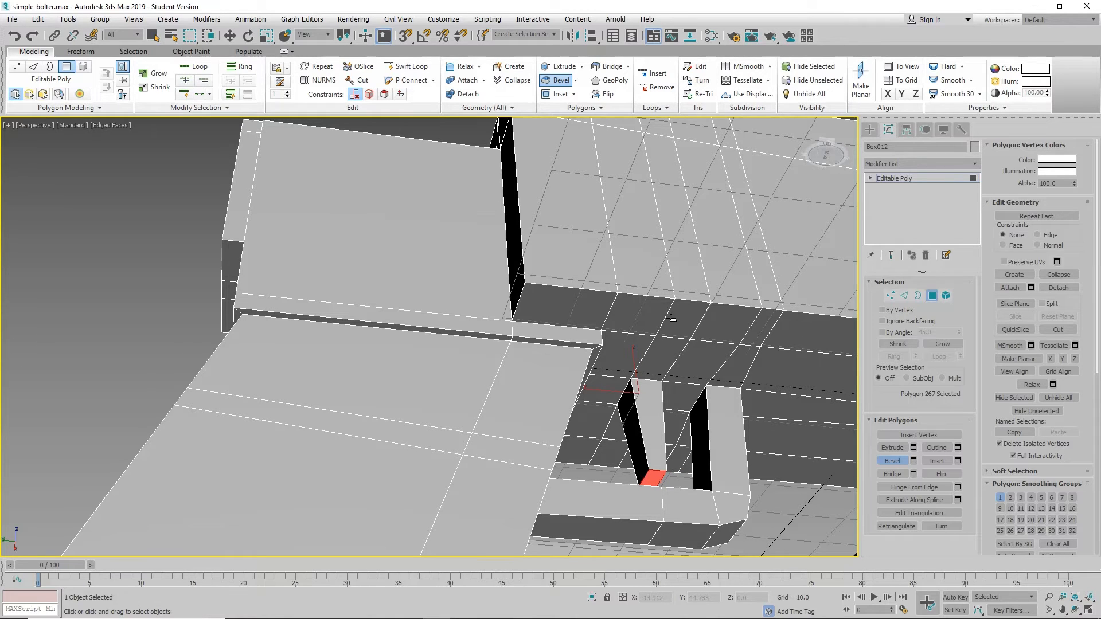
click(672, 318)
- Add an edge loop around the middle of the trigger and move it to about Y 44.9 to bend the trigger
alt+middle_drag(745, 480, 726, 520)
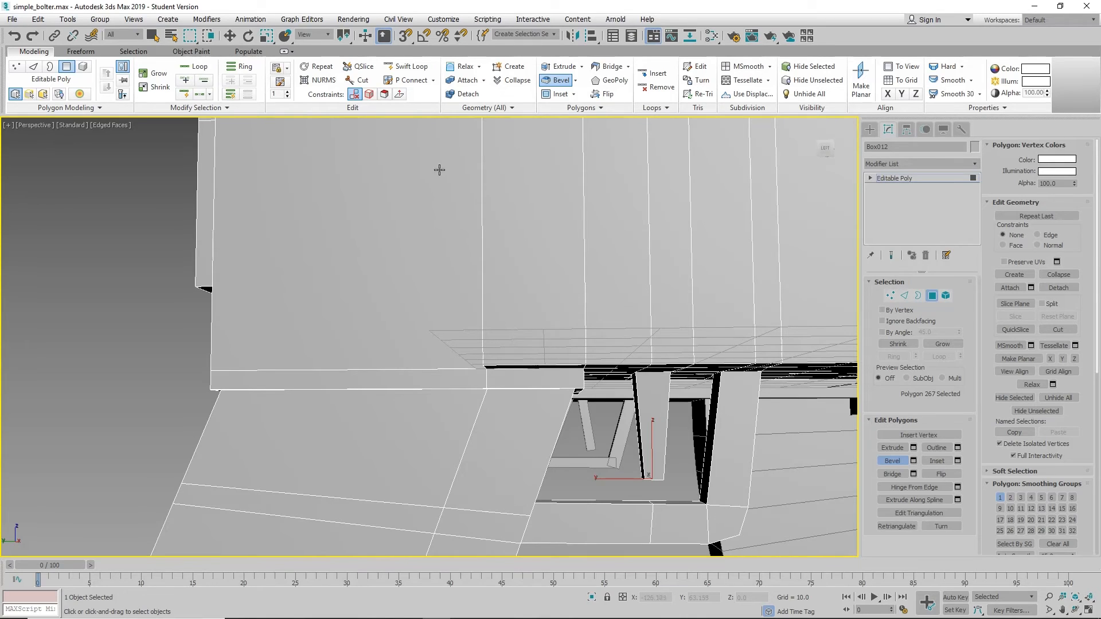
click(408, 66)
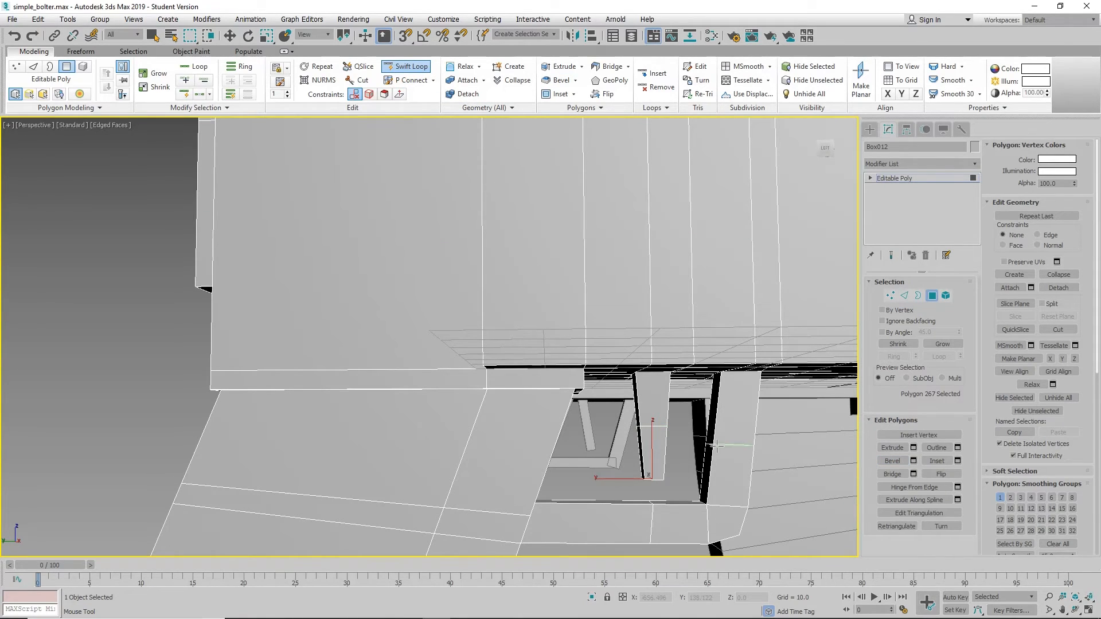
key(w)
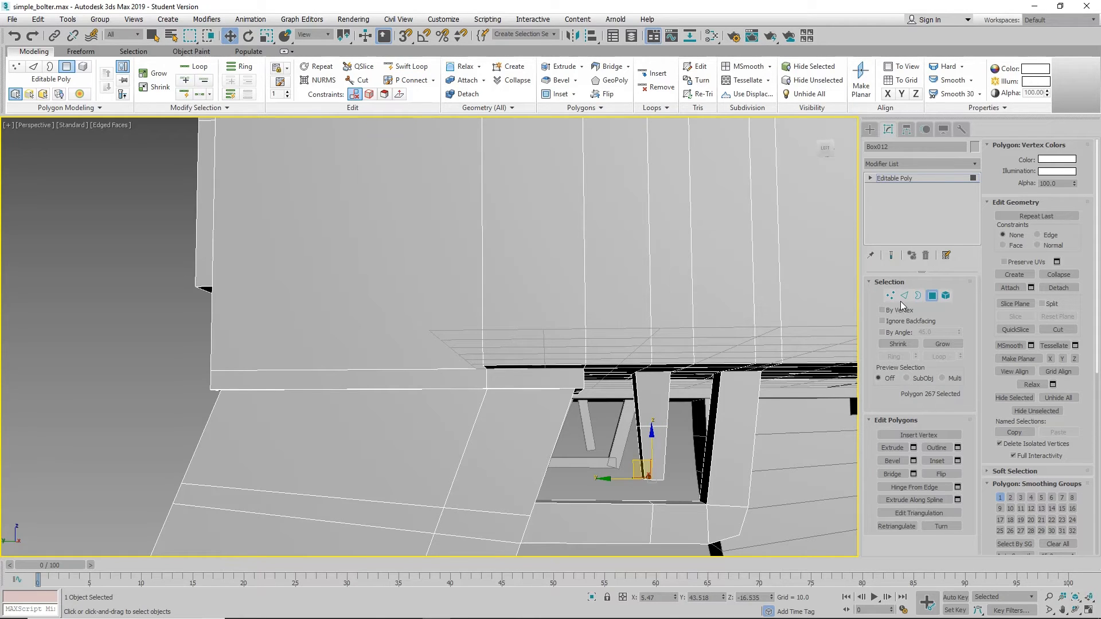
click(904, 296)
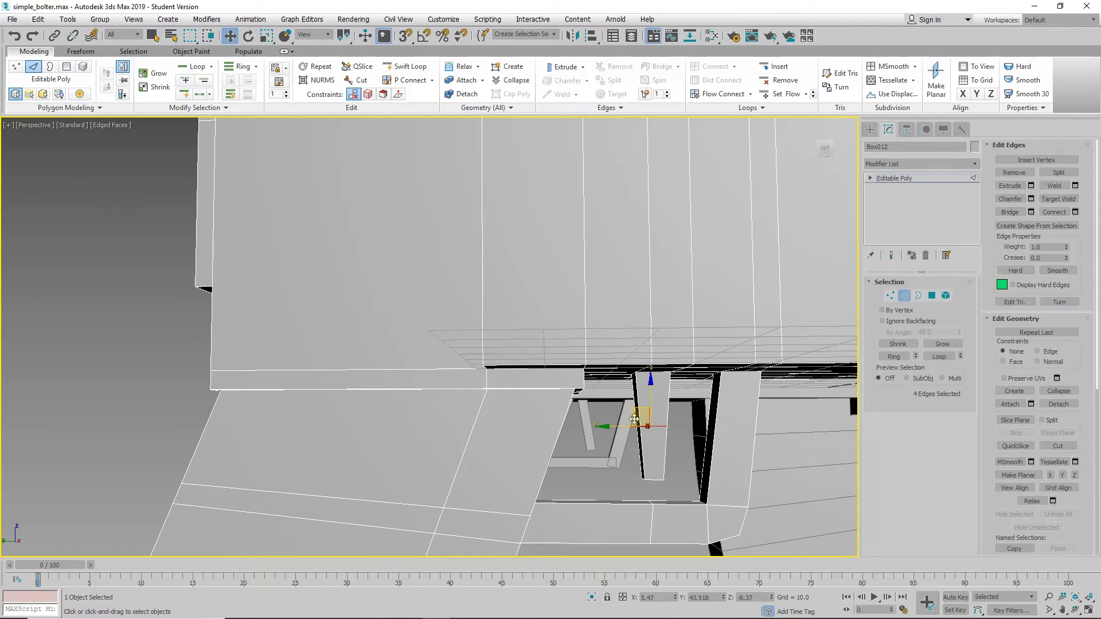
mouse_move(613, 427)
mouse_down()
mouse_move(633, 428)
mouse_move(610, 430)
mouse_up()
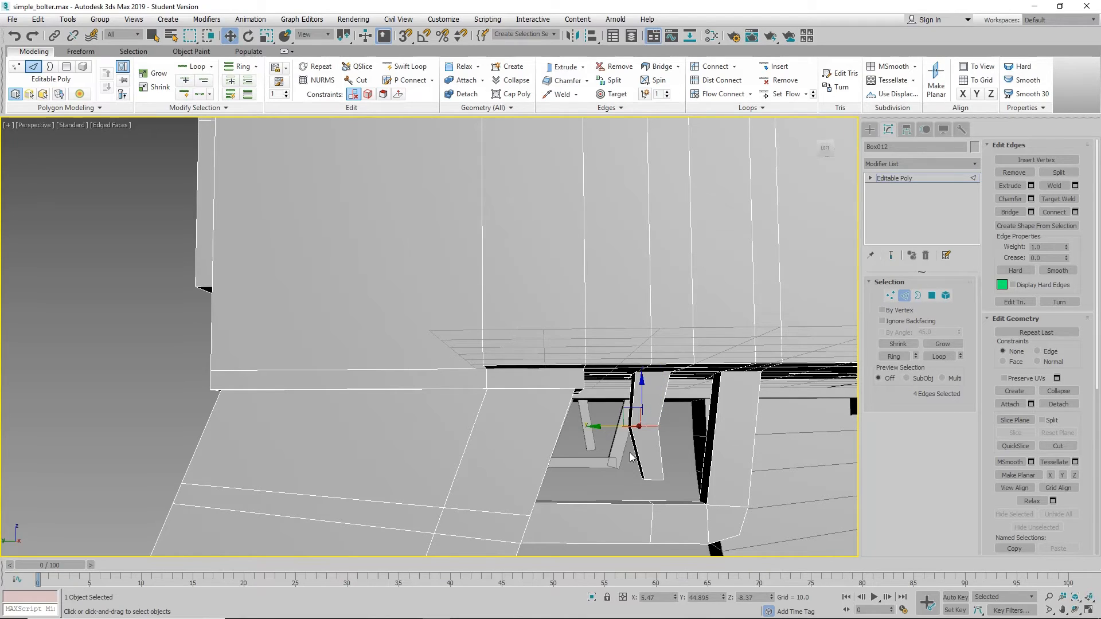
click(677, 459)
- Add two edge loops around the body, one just ahead of the trigger guard and one just behind the front housing
alt+middle_drag(676, 459, 624, 391)
scroll(659, 450, down, 10)
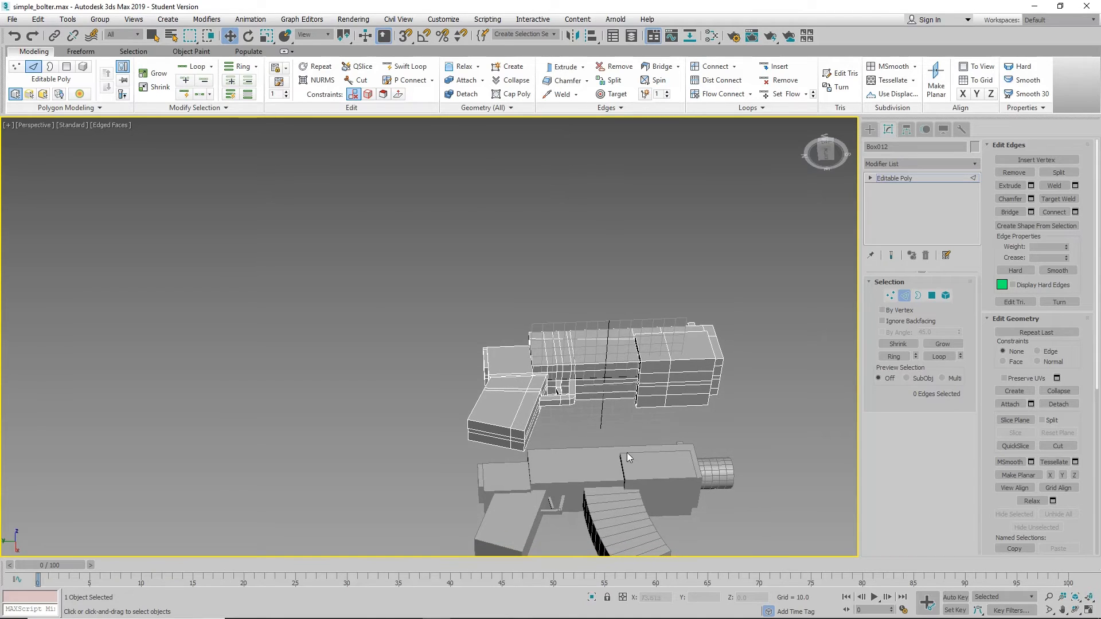
middle_drag(627, 453, 608, 415)
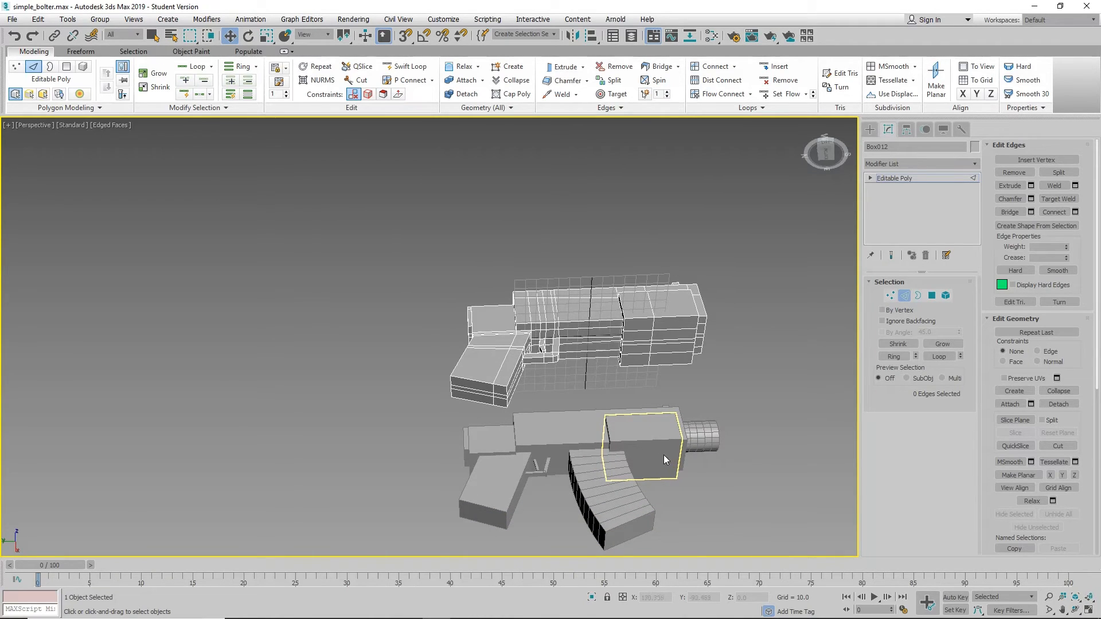
middle_drag(629, 451, 597, 449)
scroll(611, 367, up, 5)
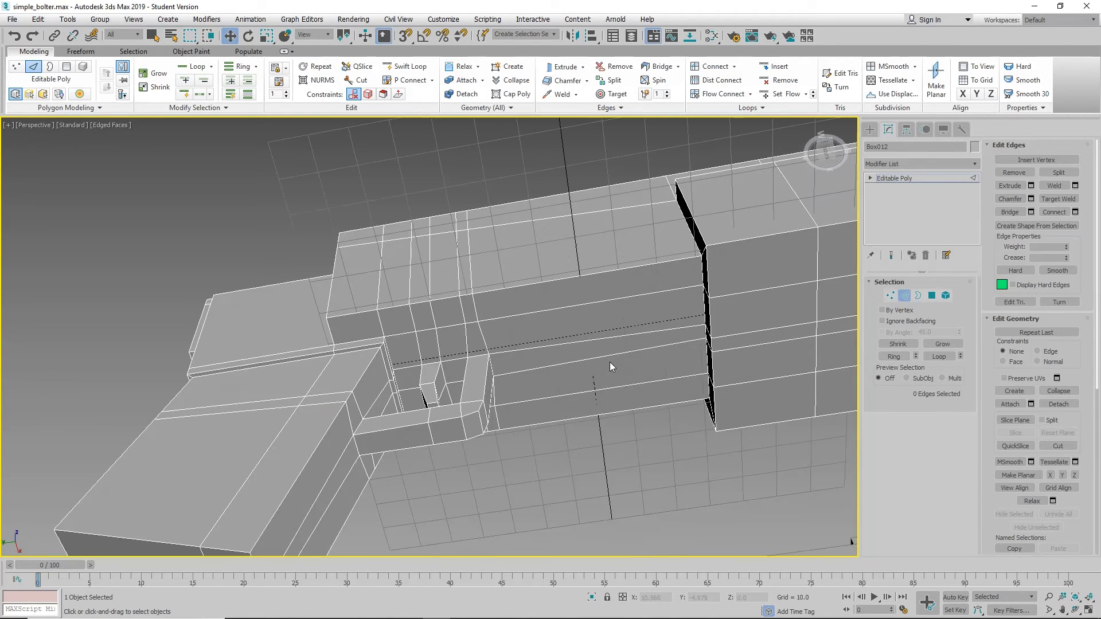
mouse_move(611, 367)
alt+middle_down()
mouse_move(610, 386)
mouse_move(617, 368)
alt+middle_up()
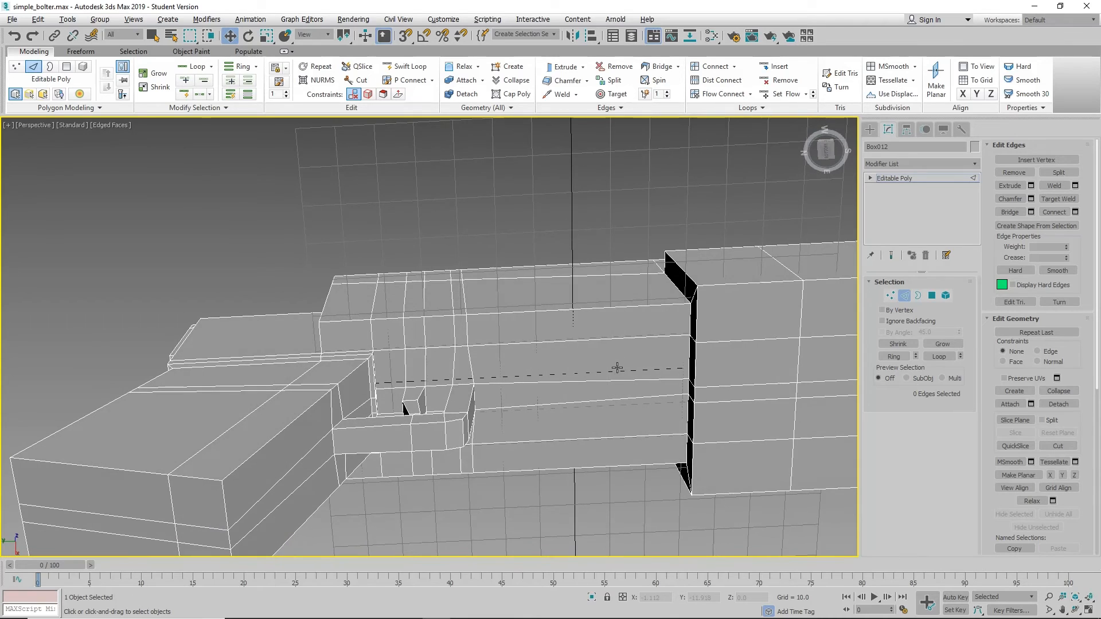
click(406, 67)
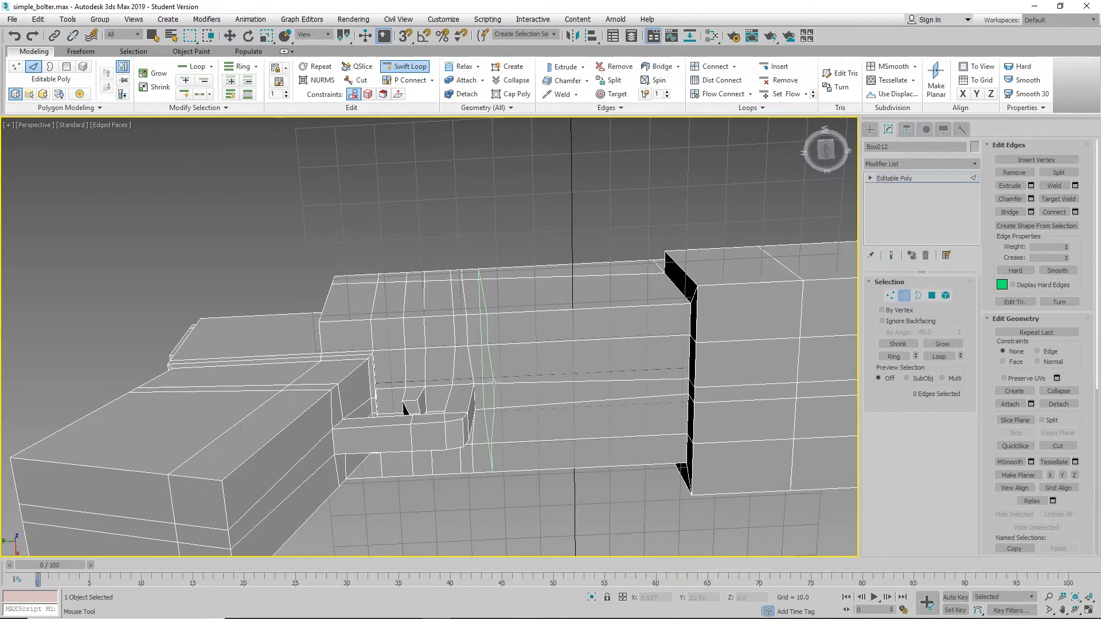
click(493, 379)
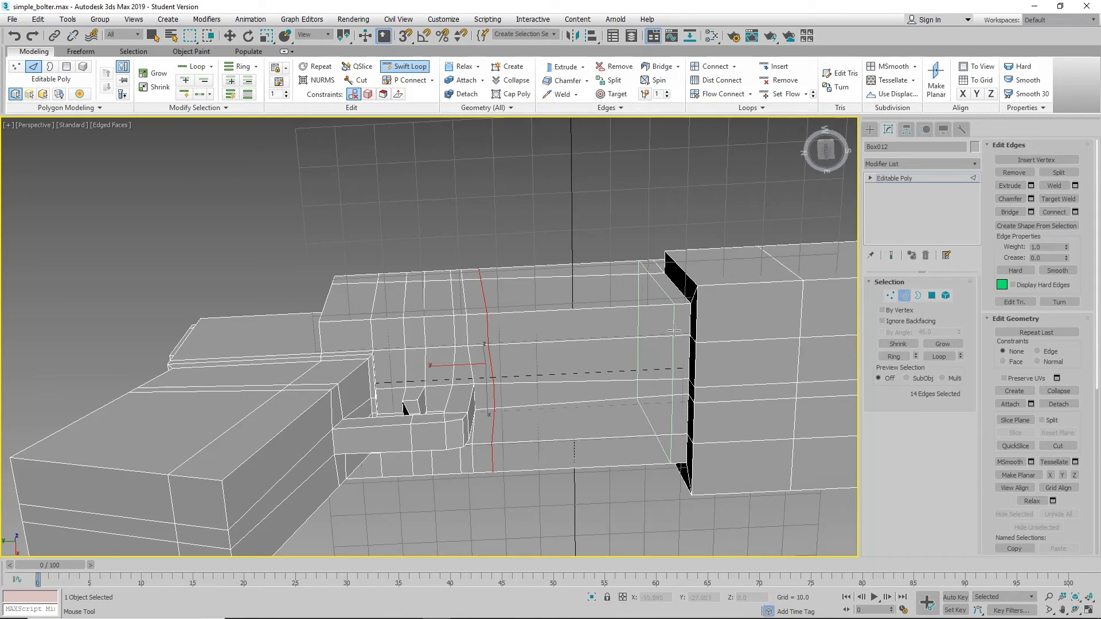
click(676, 367)
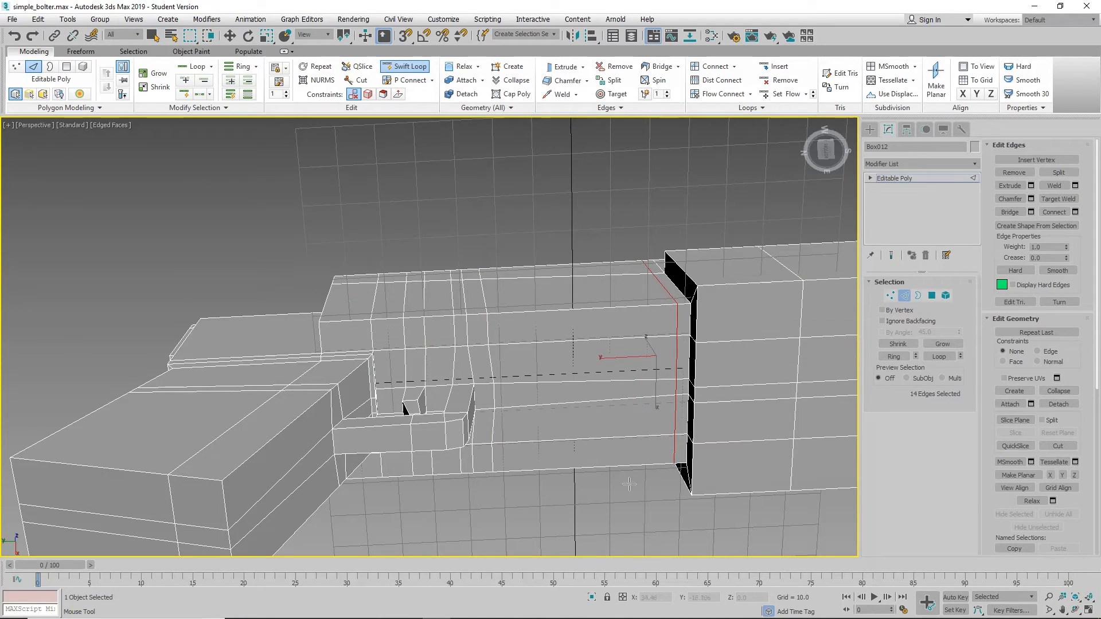
right_click(488, 362)
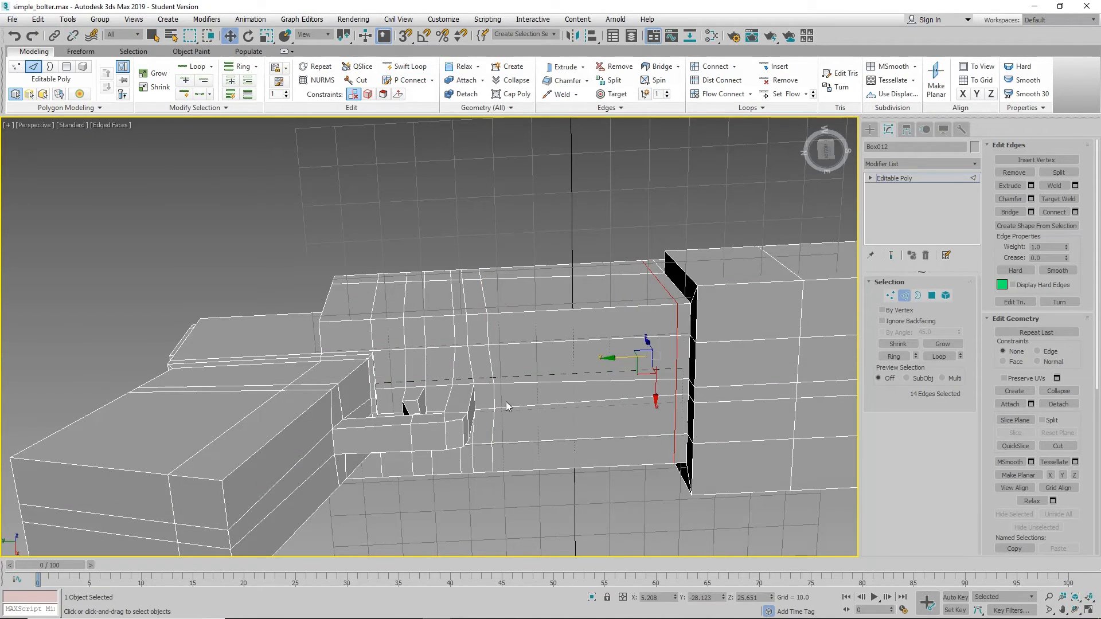
- Flatten the new loop ahead of the trigger guard by scaling it to about 1% along Y
double_click(492, 370)
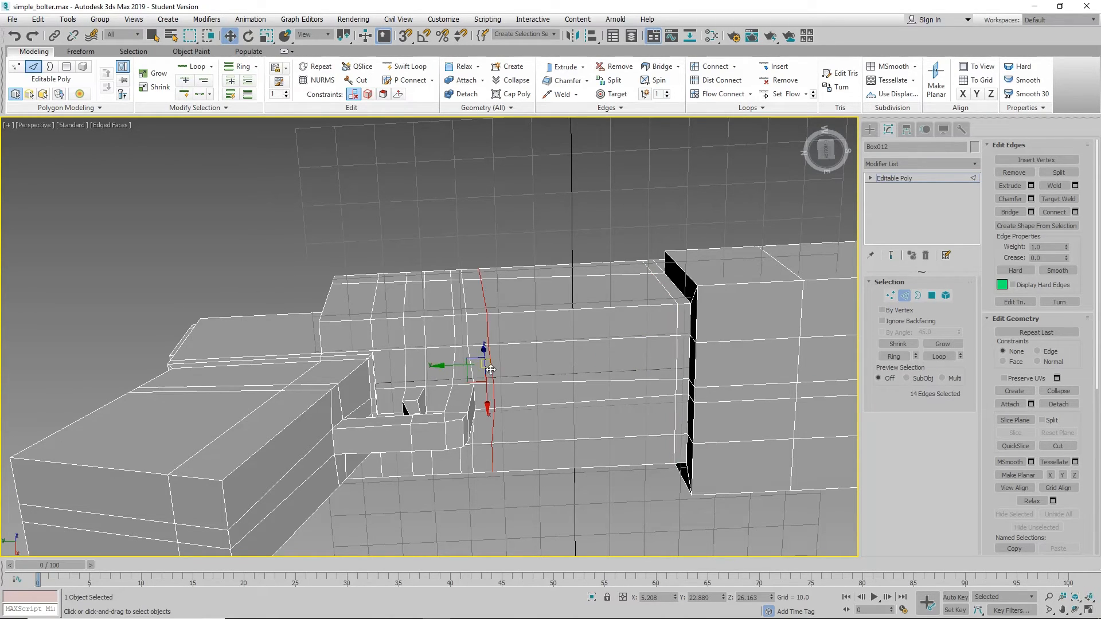
key(r)
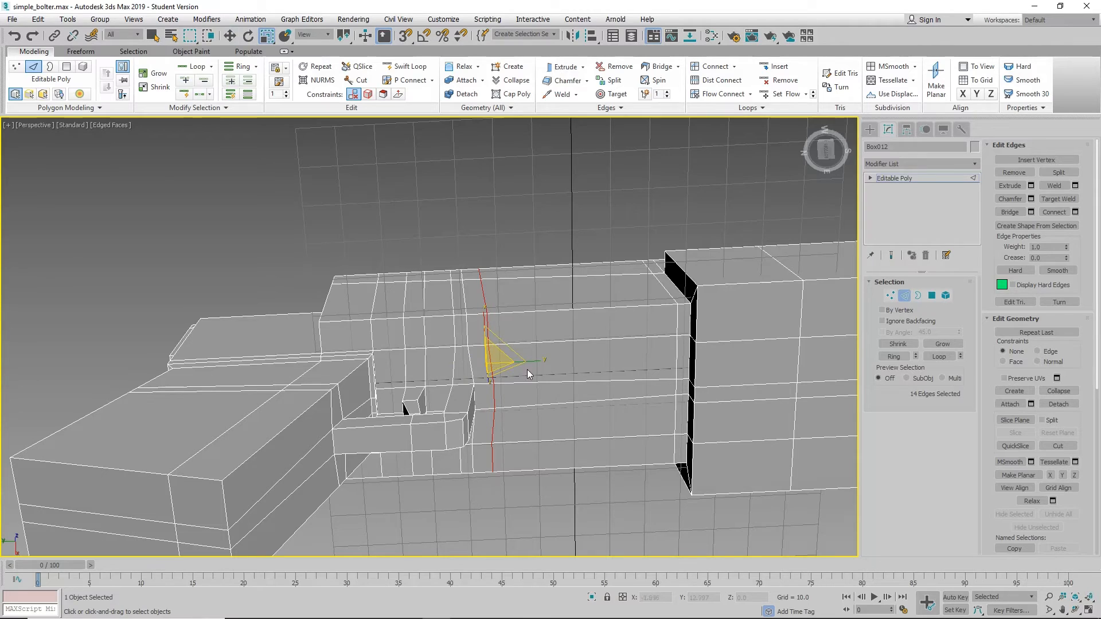
drag(534, 362, 589, 313)
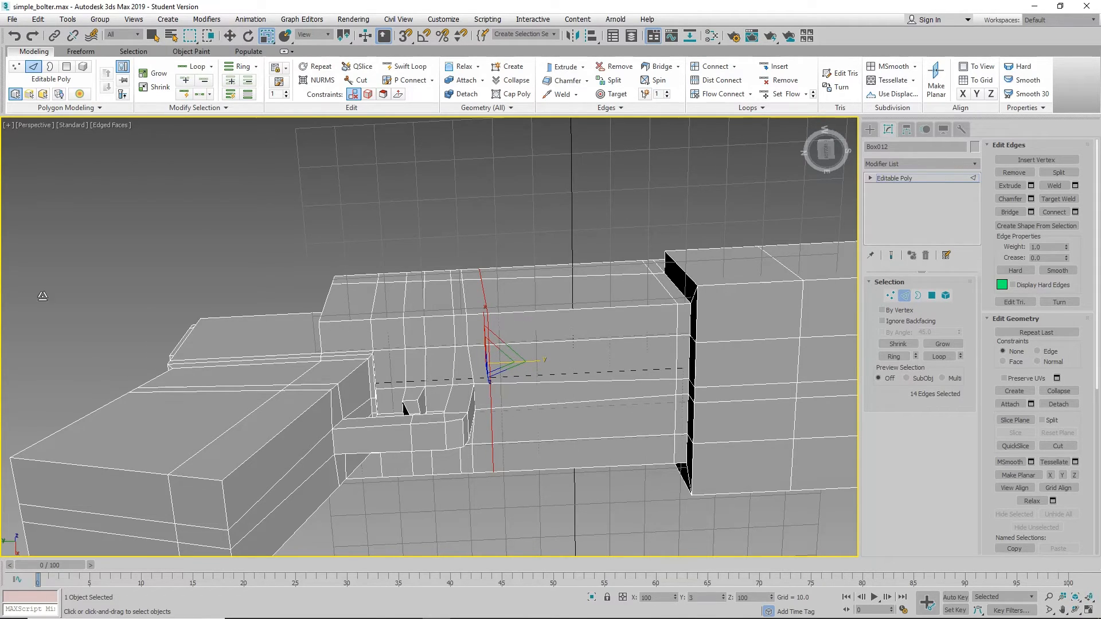
click(632, 201)
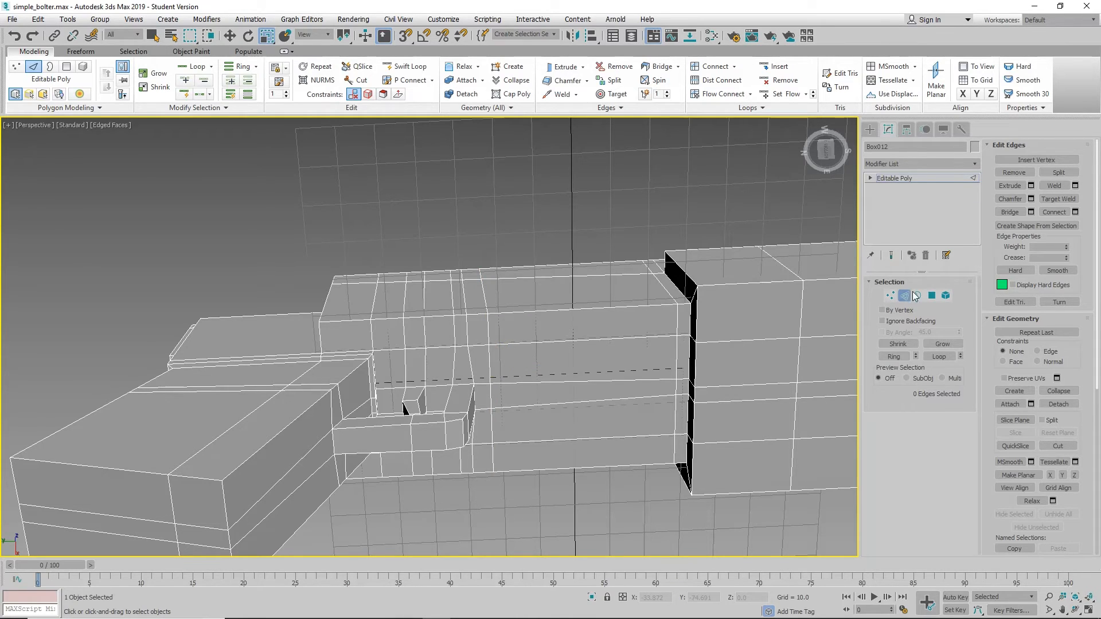
- Select the three adjacent underside polygons of the body between the trigger guard and the front housing
click(931, 297)
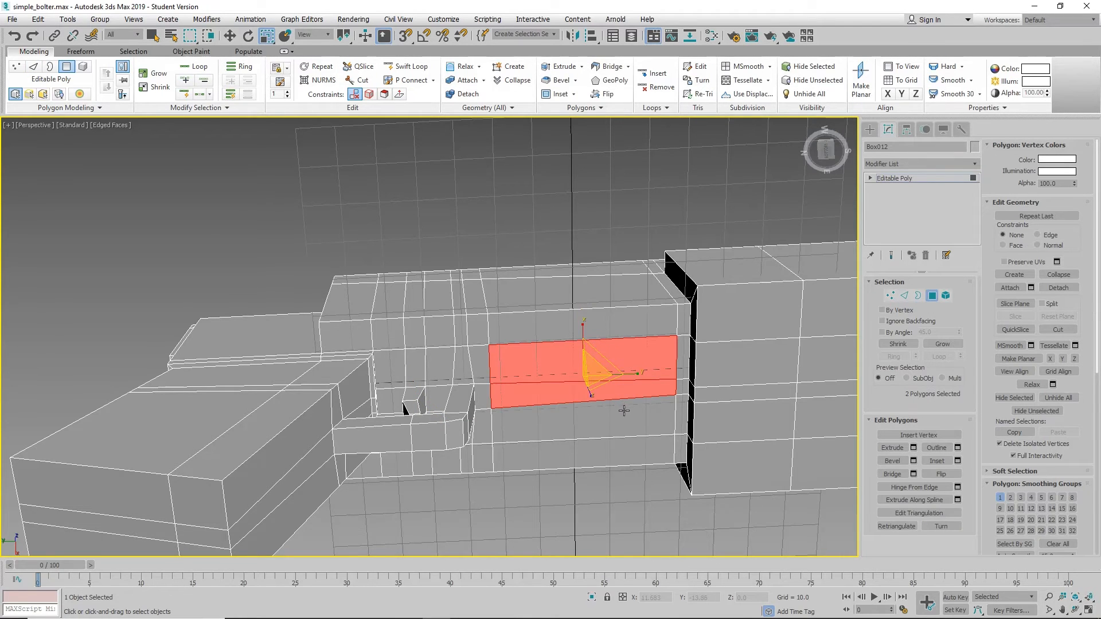
scroll(605, 252, down, 7)
alt+middle_drag(605, 256, 638, 373)
scroll(617, 381, up, 5)
scroll(617, 377, down, 5)
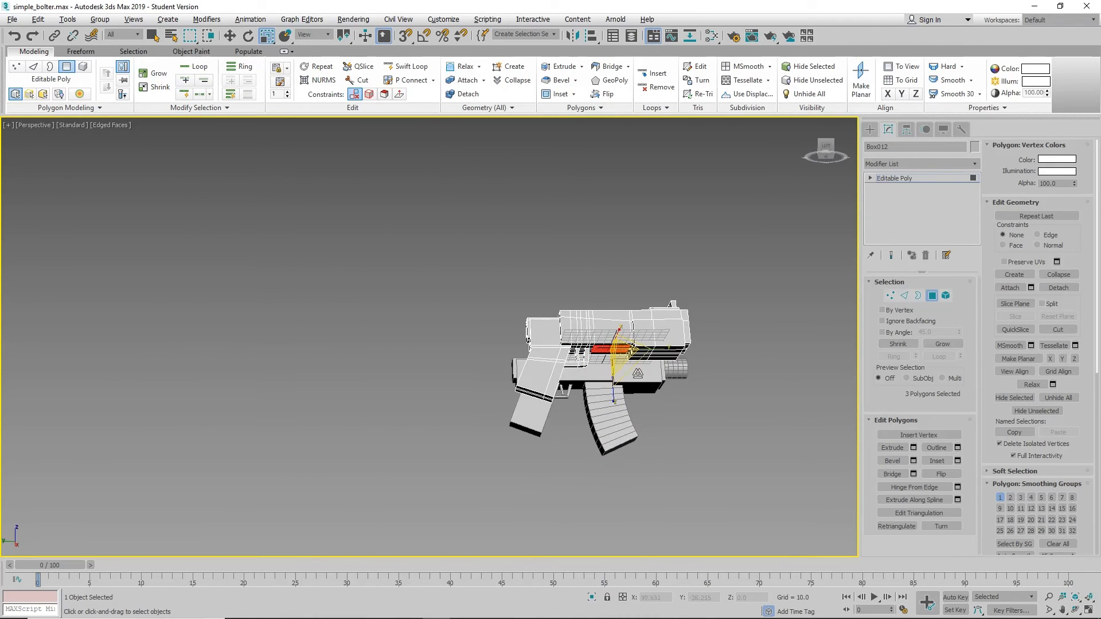
- Try extruding the selected underside polygons straight down as a magazine, and undo the extrusion
click(899, 449)
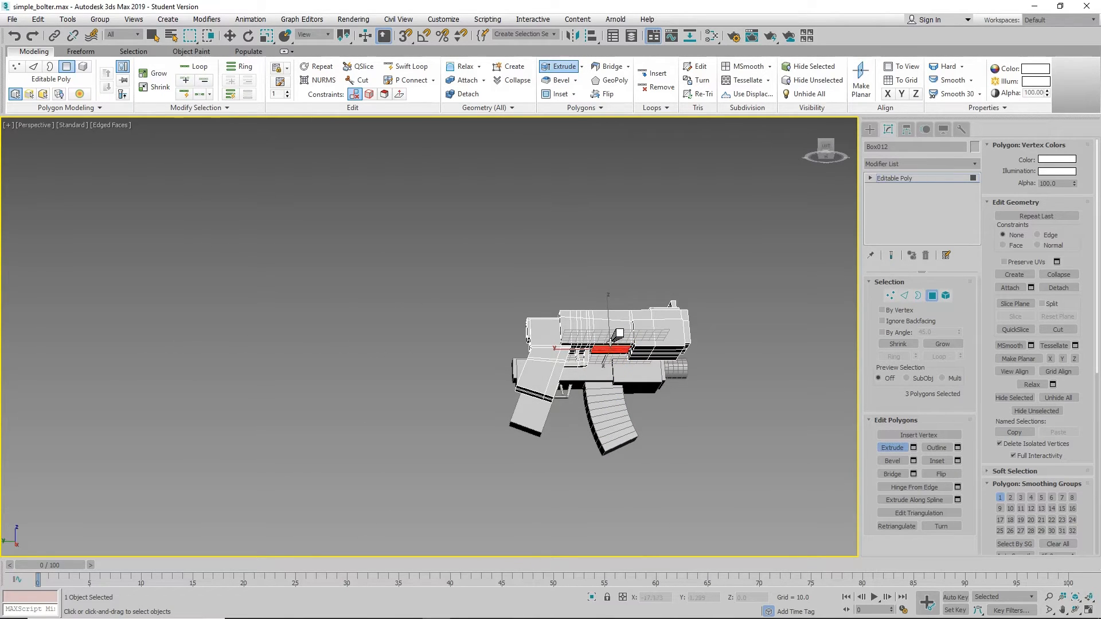
drag(619, 334, 670, 2)
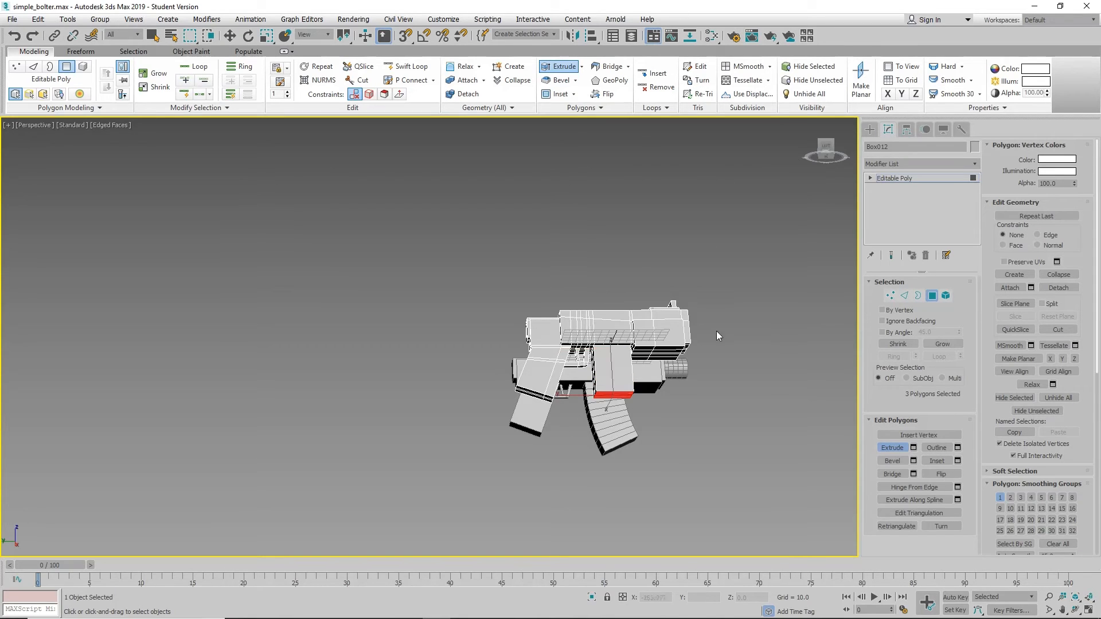
alt+middle_drag(712, 338, 632, 335)
key(ctrl+z)
- Start Hinge From Edge on the three selected underside polygons and pick their front edge as the hinge
scroll(646, 348, up, 5)
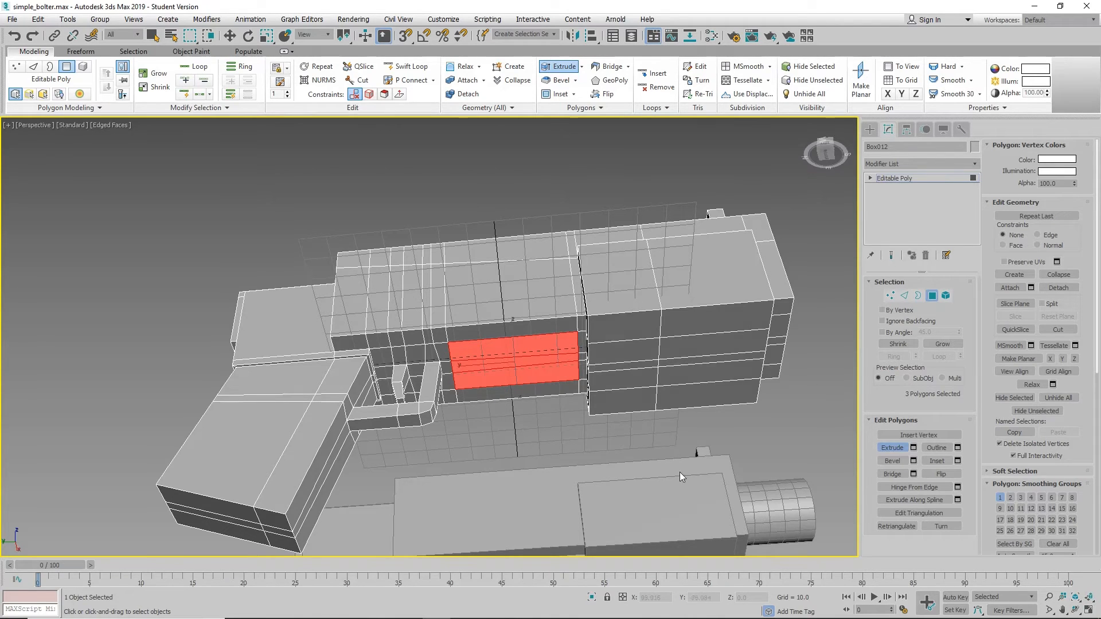
scroll(763, 350, down, 3)
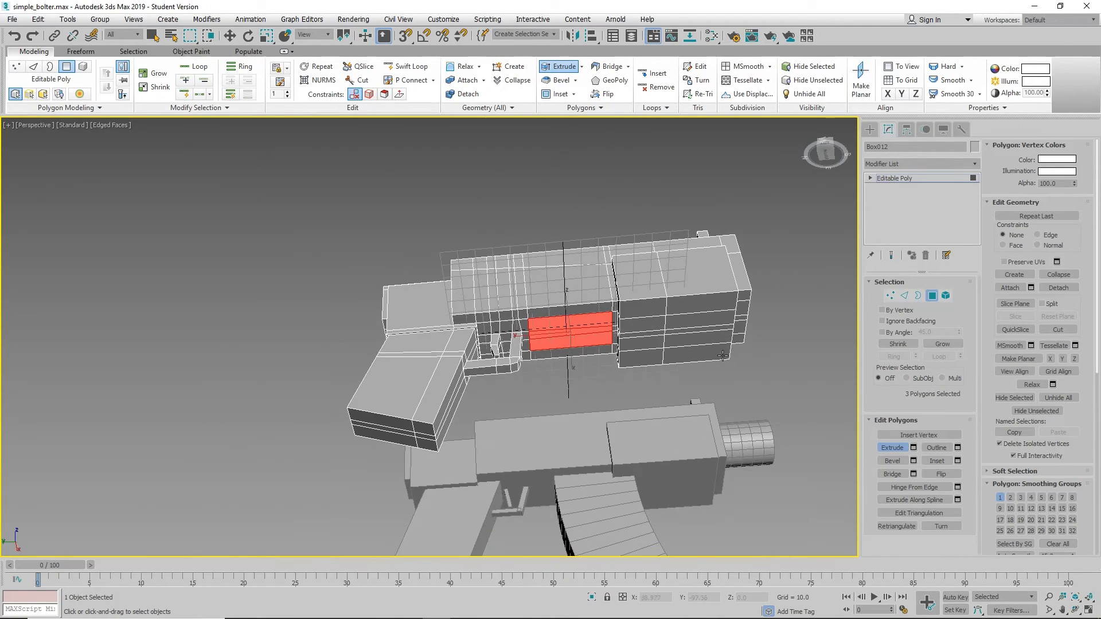
click(957, 488)
click(437, 376)
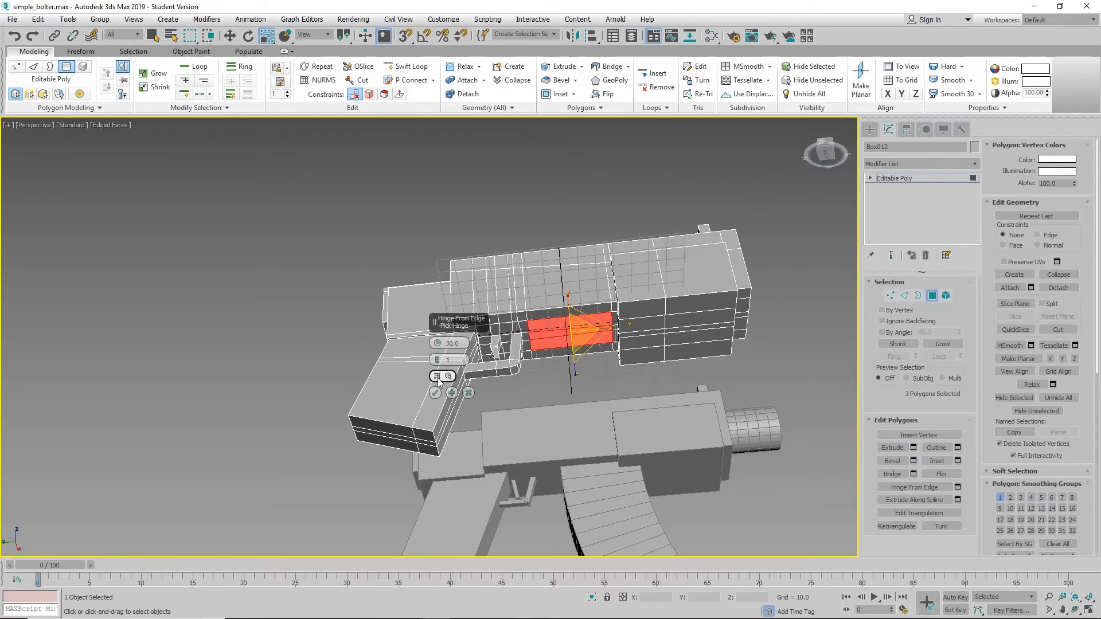
click(437, 376)
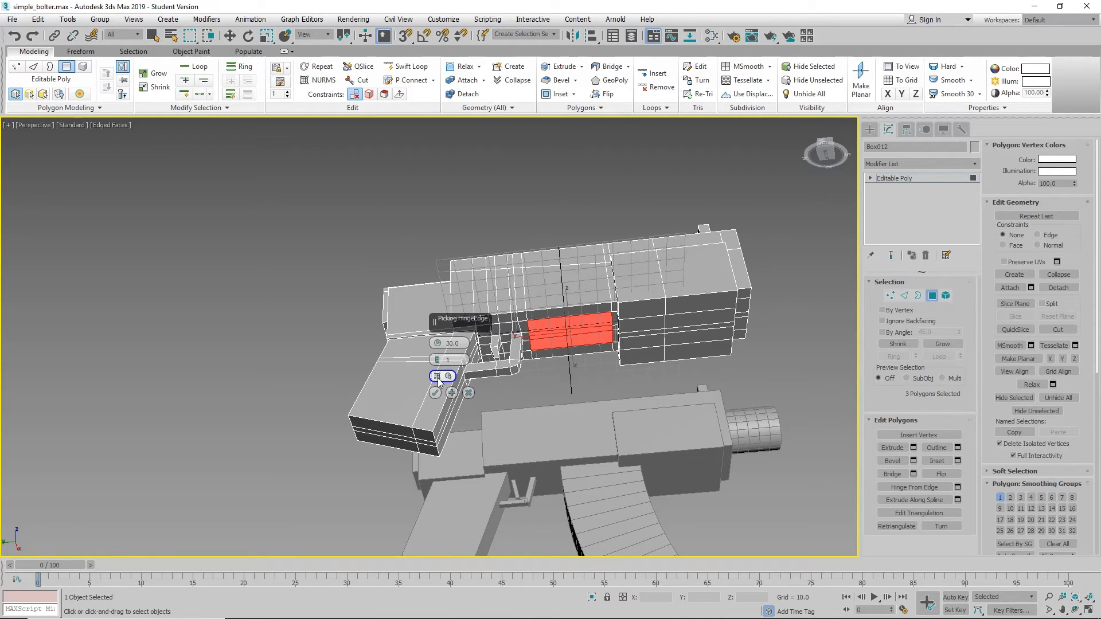
click(751, 305)
alt+middle_drag(620, 336, 611, 376)
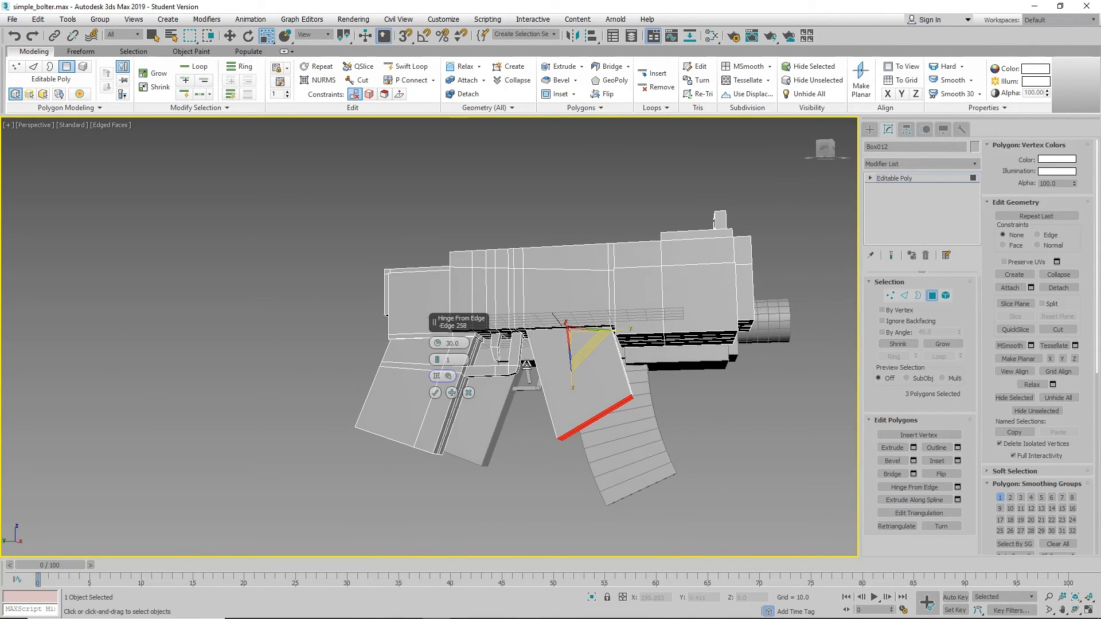
- Set the hinge to 7 segments and a 50-degree angle, and apply it to form the curved magazine
click(438, 358)
click(438, 358)
click(438, 358)
click(438, 358)
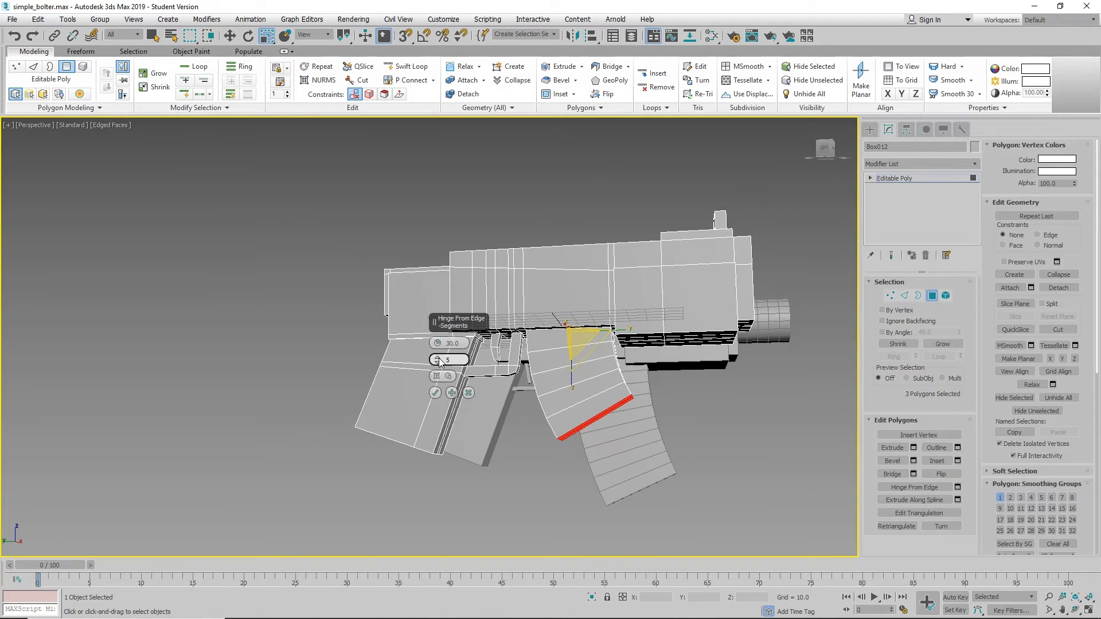
click(439, 358)
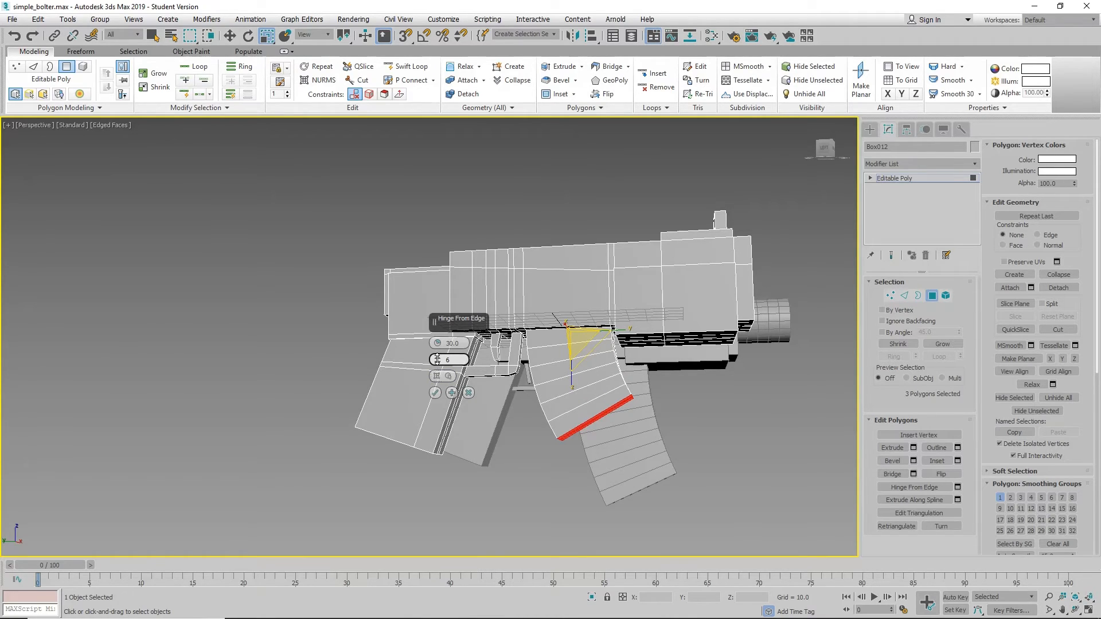
click(439, 359)
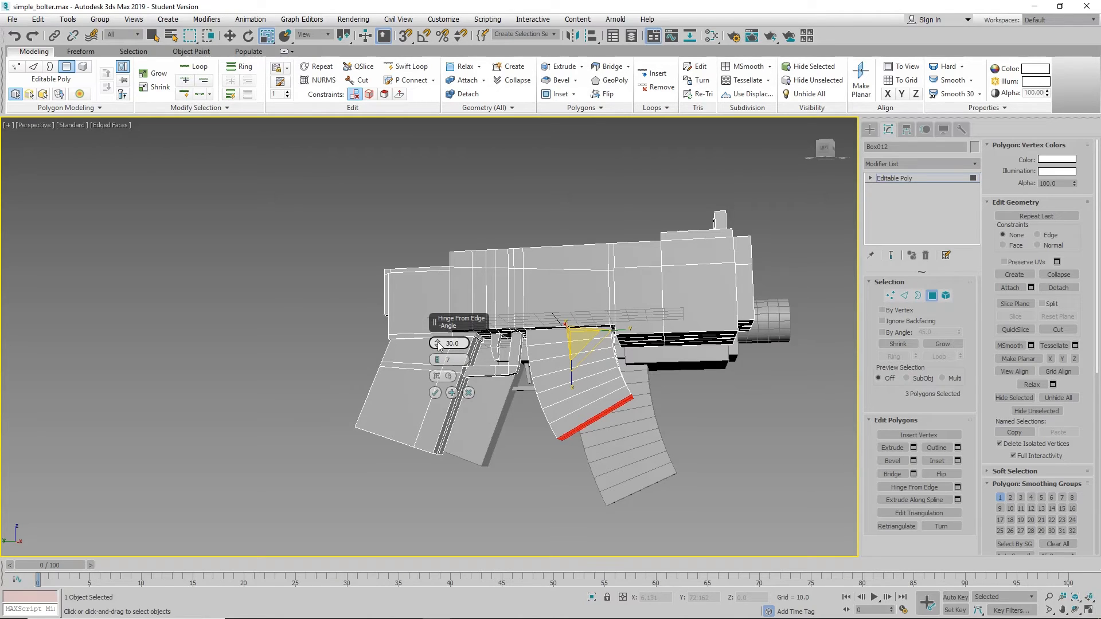
drag(438, 345, 450, 316)
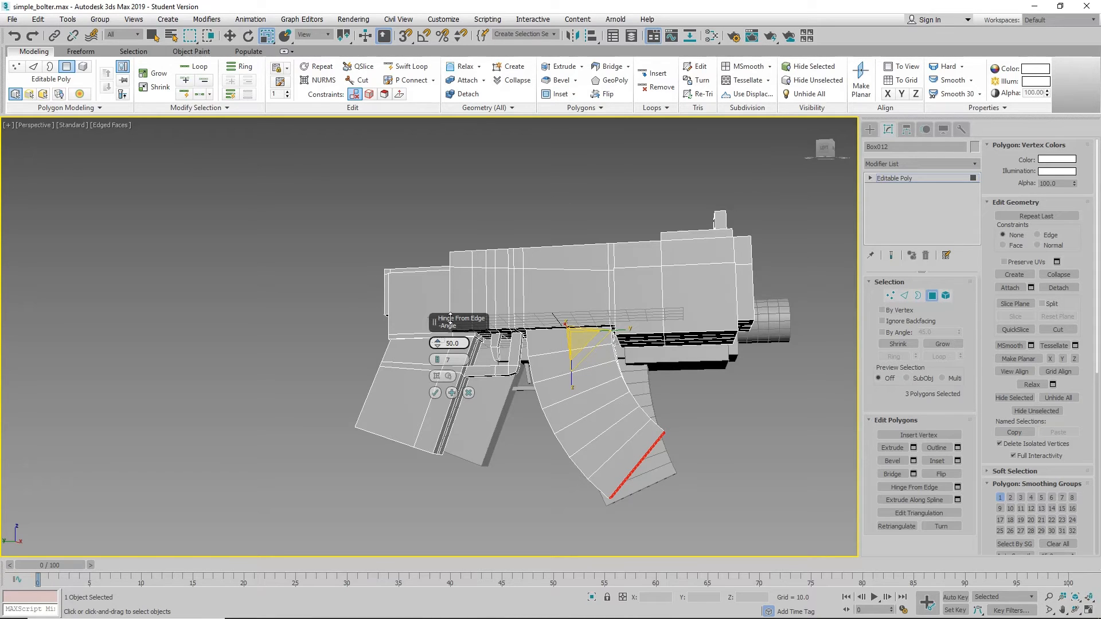
click(439, 395)
middle_drag(748, 439, 731, 410)
scroll(725, 418, down, 4)
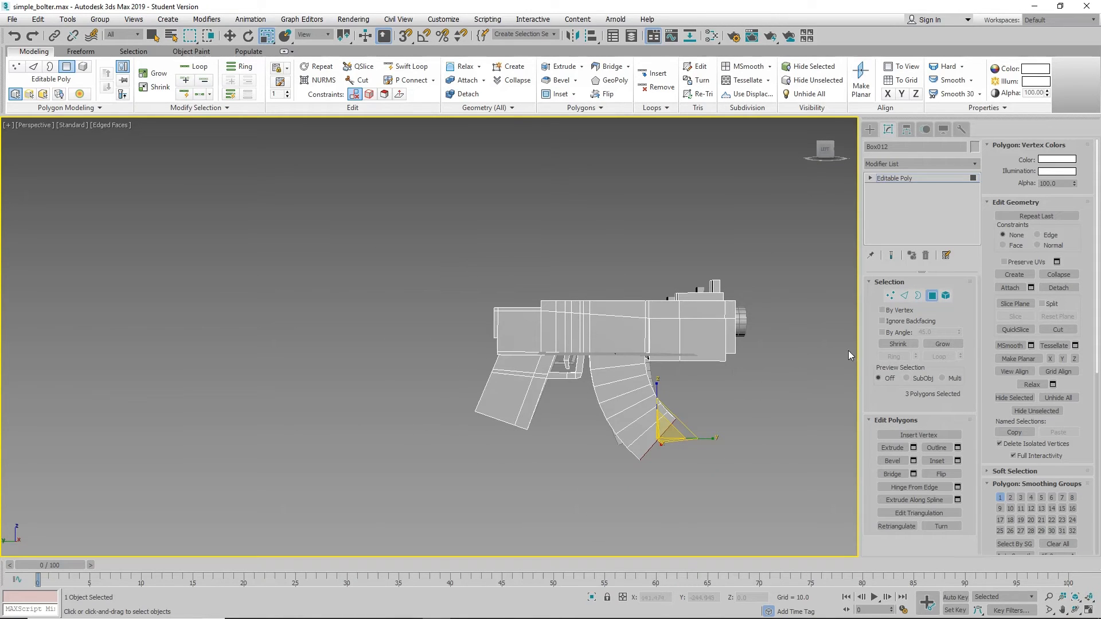
- Bevel the magazine's bottom end polygons slightly outward with a small inward taper, deselect them and leave Bevel
alt+middle_drag(526, 452, 561, 438)
scroll(614, 456, up, 5)
click(892, 461)
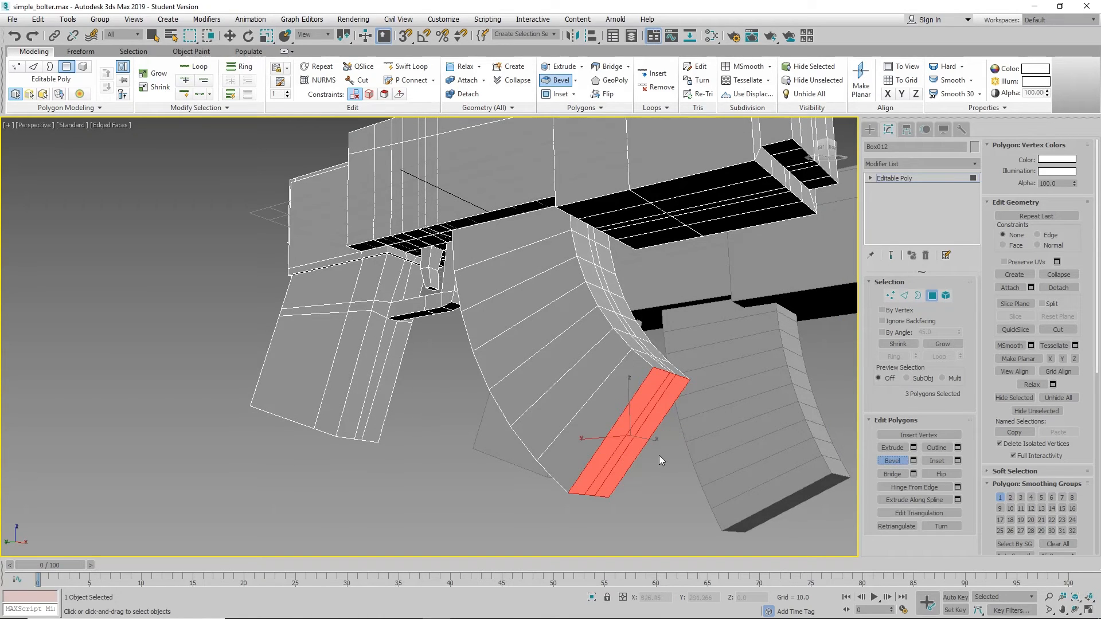
drag(608, 453, 609, 439)
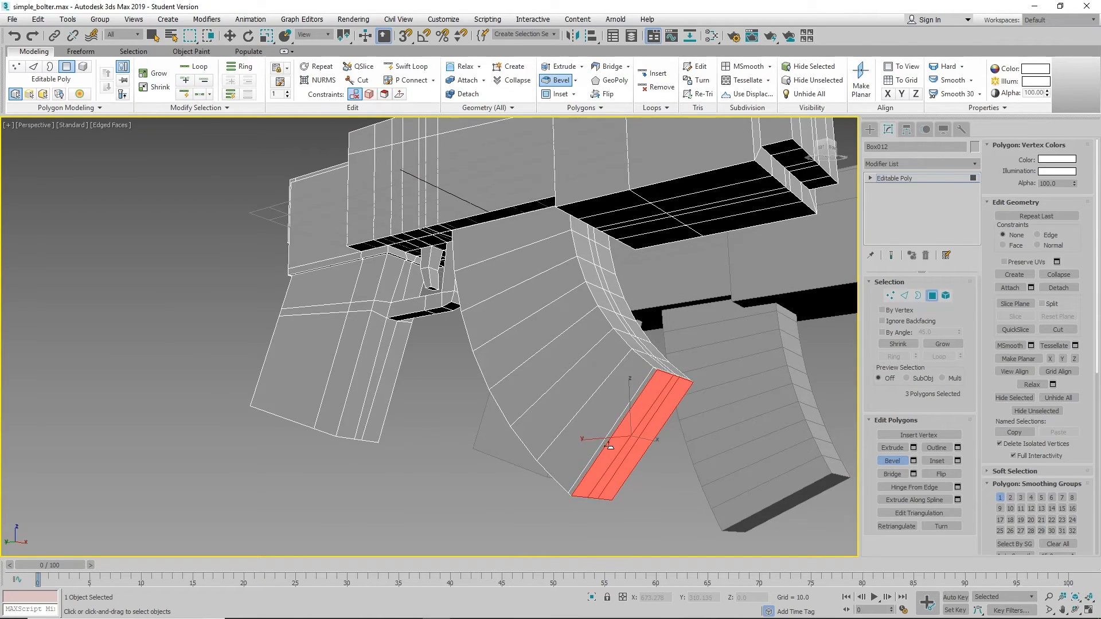
click(609, 446)
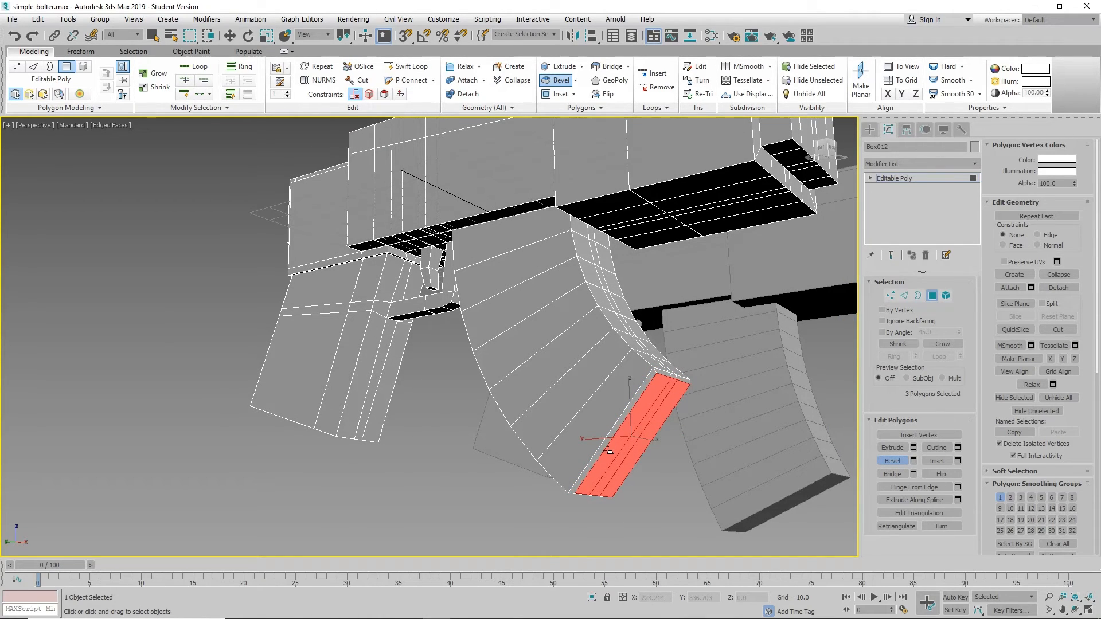
click(484, 481)
scroll(466, 470, down, 5)
alt+middle_drag(465, 465, 510, 488)
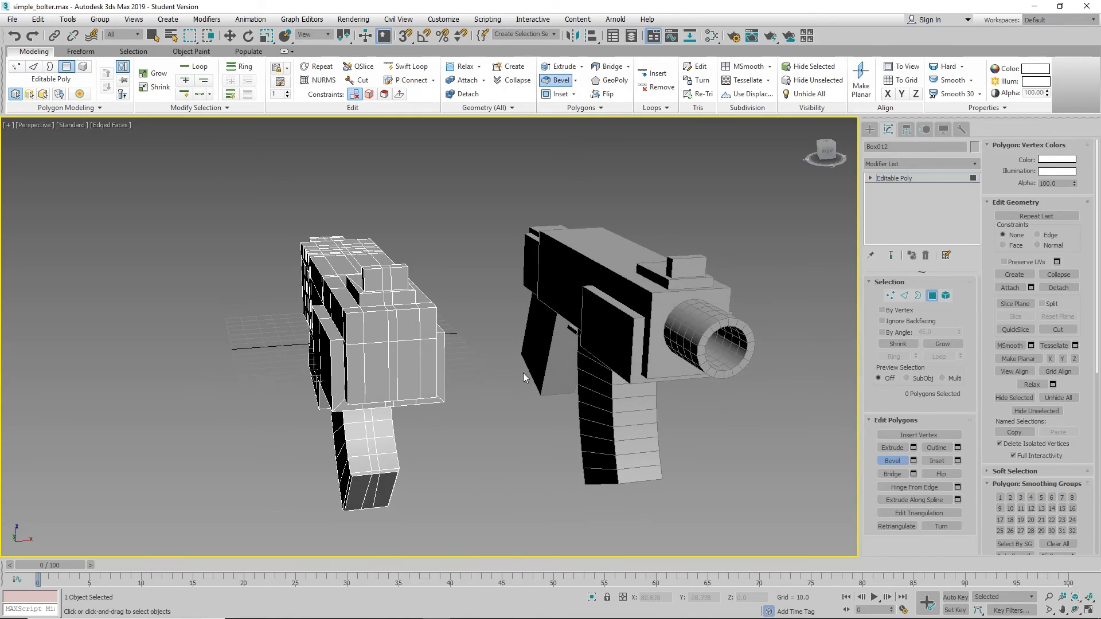
alt+middle_drag(524, 372, 552, 328)
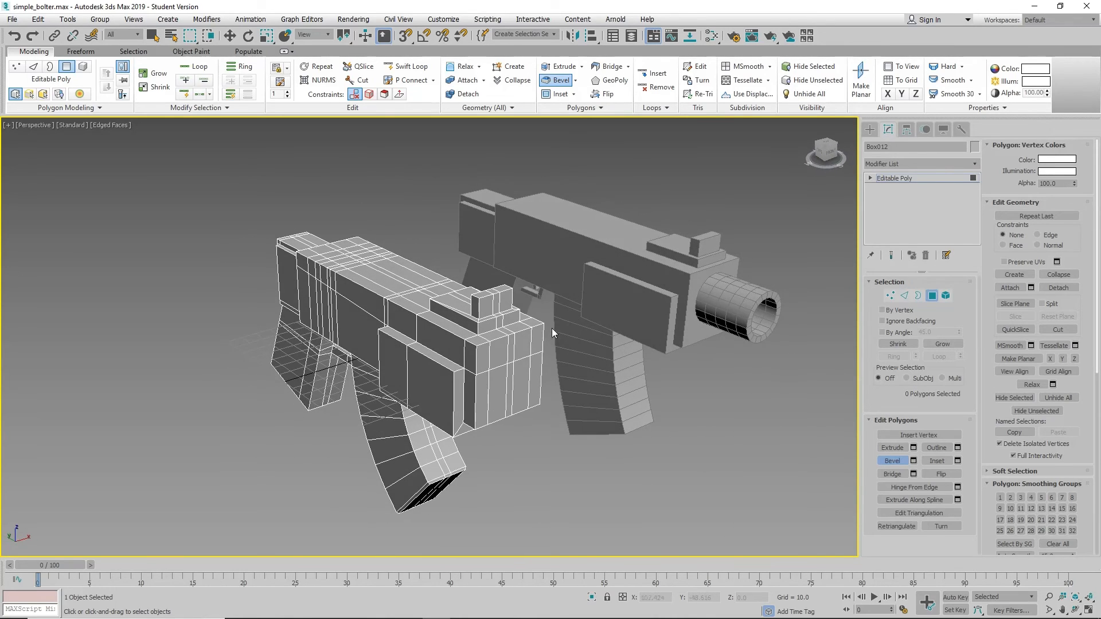
alt+middle_drag(527, 425, 519, 431)
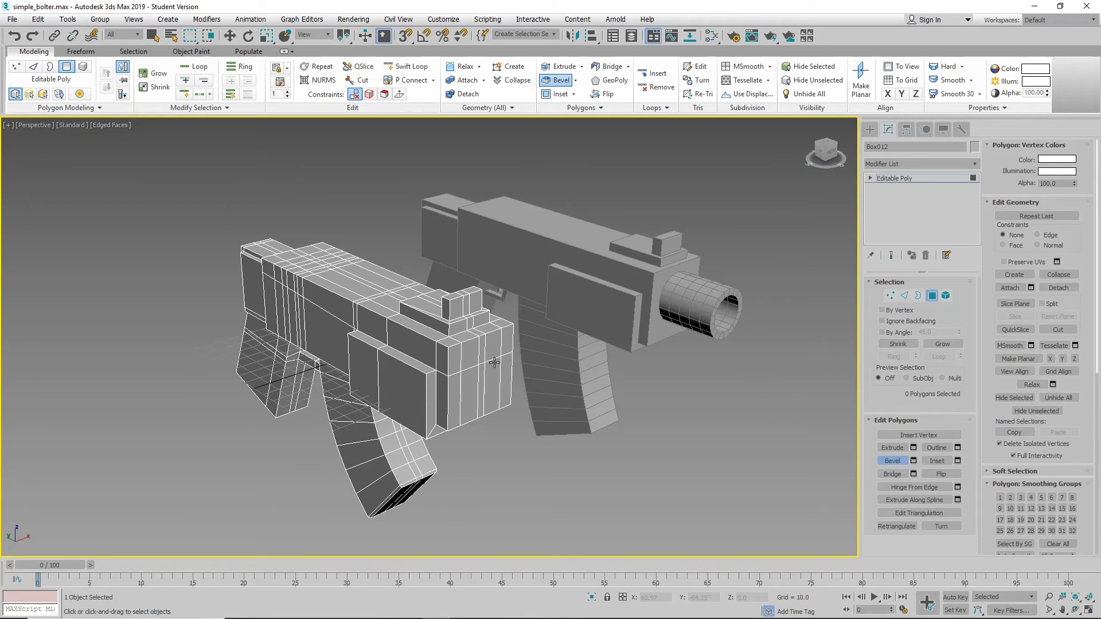
click(892, 461)
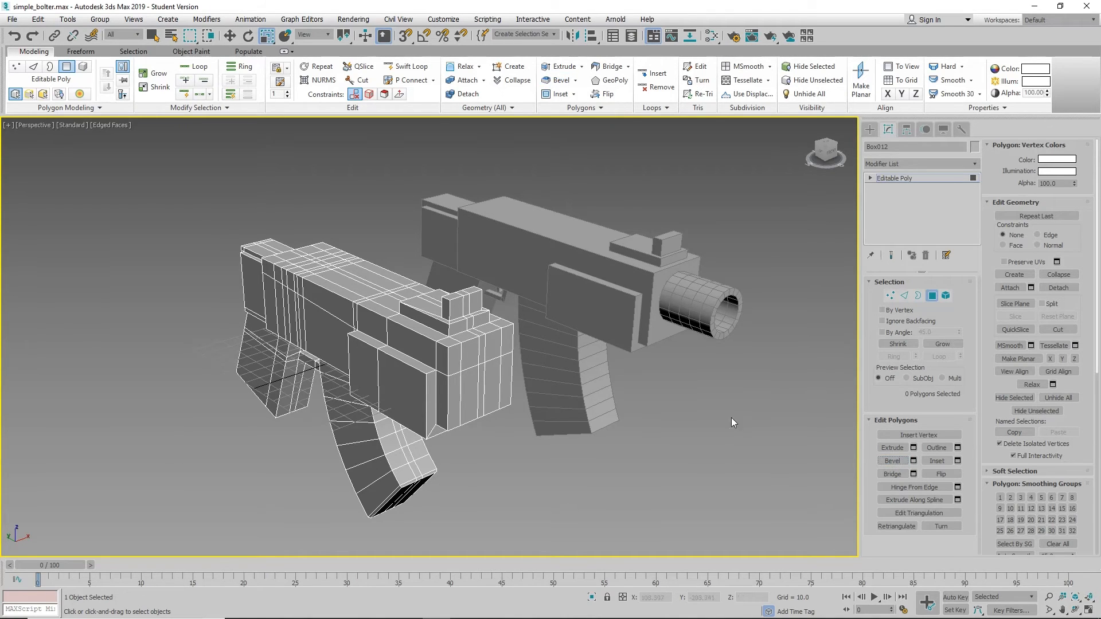
- Create an AutoGrid cylinder on the front face of the body as the barrel, with radius about 13.4 and height about 38.4
alt+middle_drag(677, 390, 765, 302)
click(870, 129)
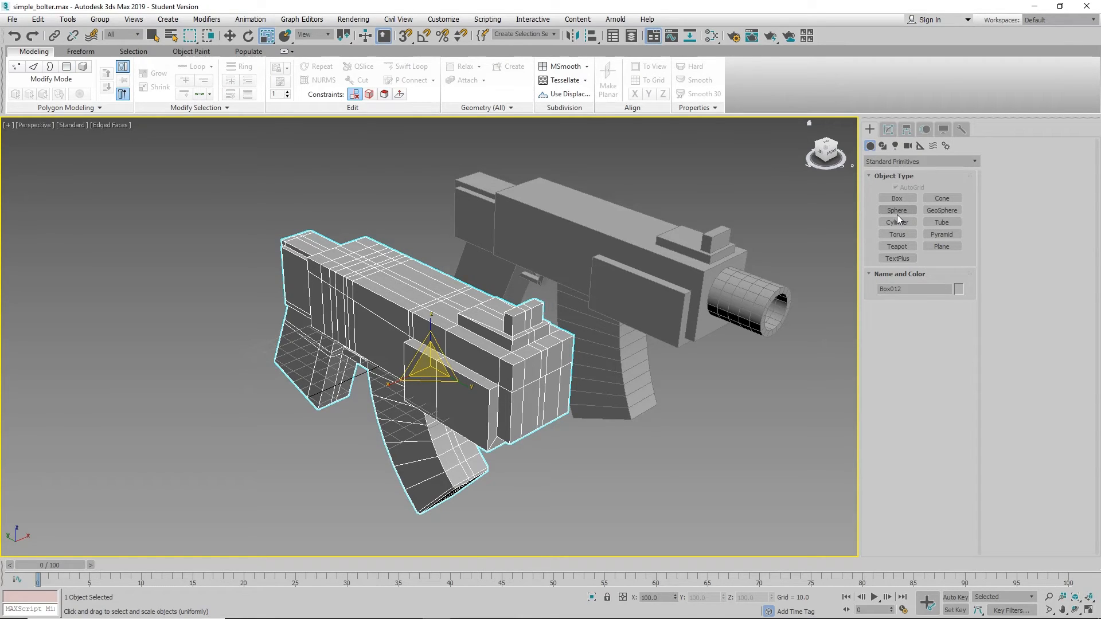
click(899, 221)
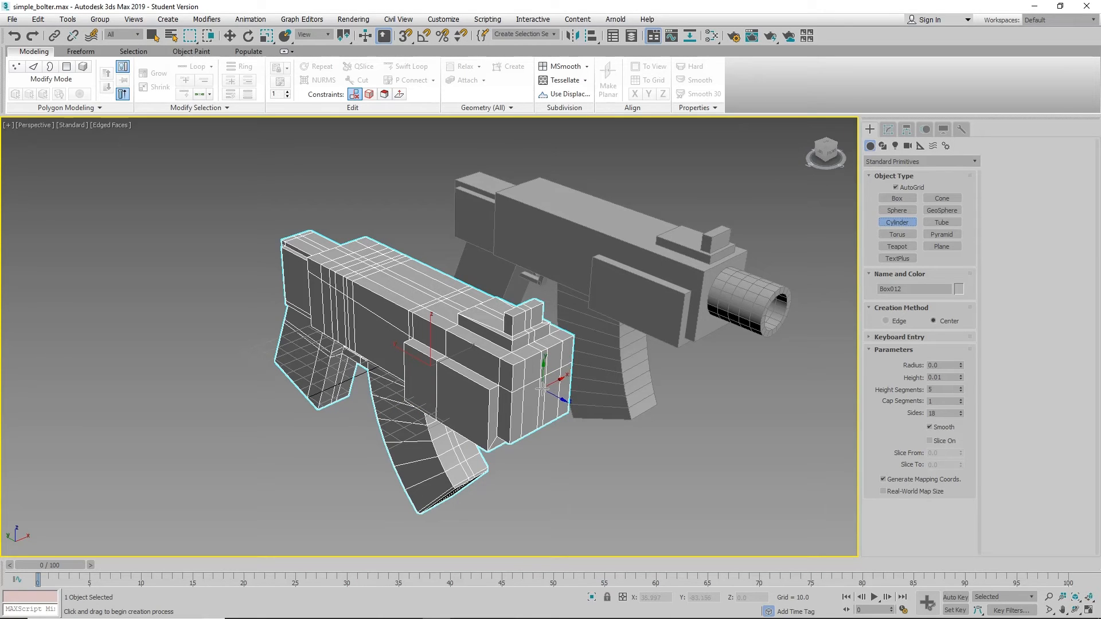
alt+middle_drag(541, 389, 462, 390)
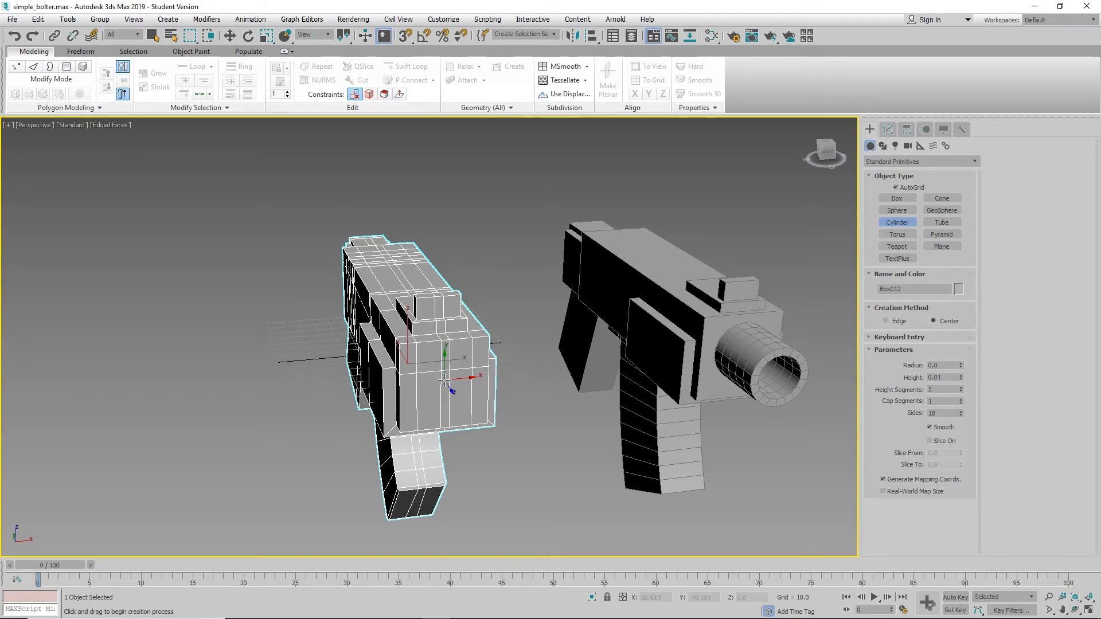
drag(446, 382, 448, 418)
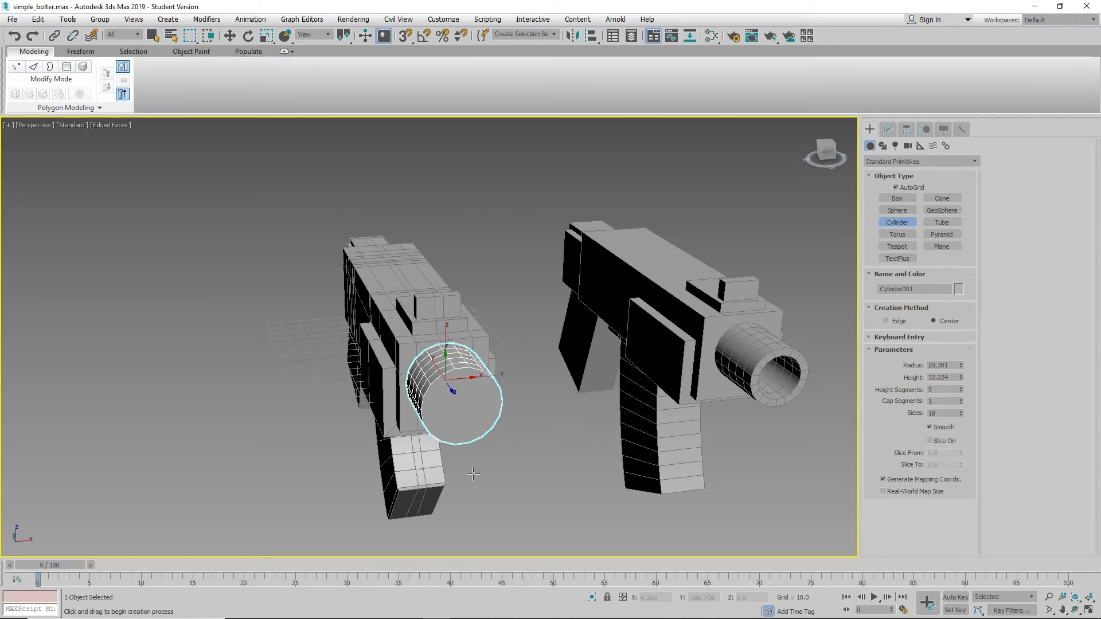
right_click(450, 382)
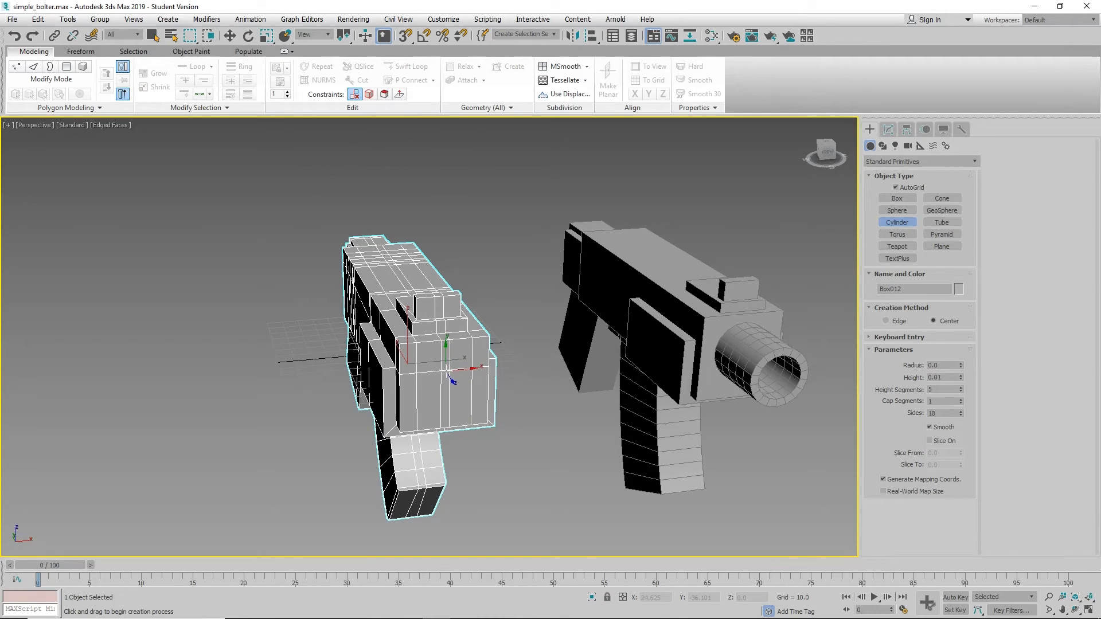
drag(447, 374, 447, 395)
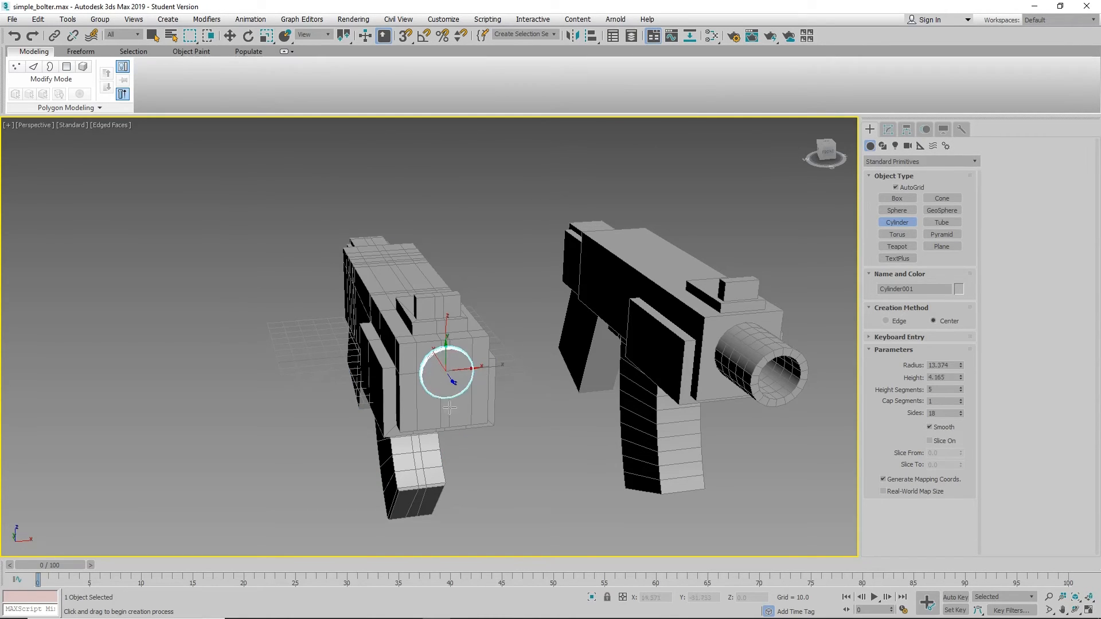
click(472, 466)
alt+middle_drag(311, 438, 438, 390)
scroll(576, 435, up, 3)
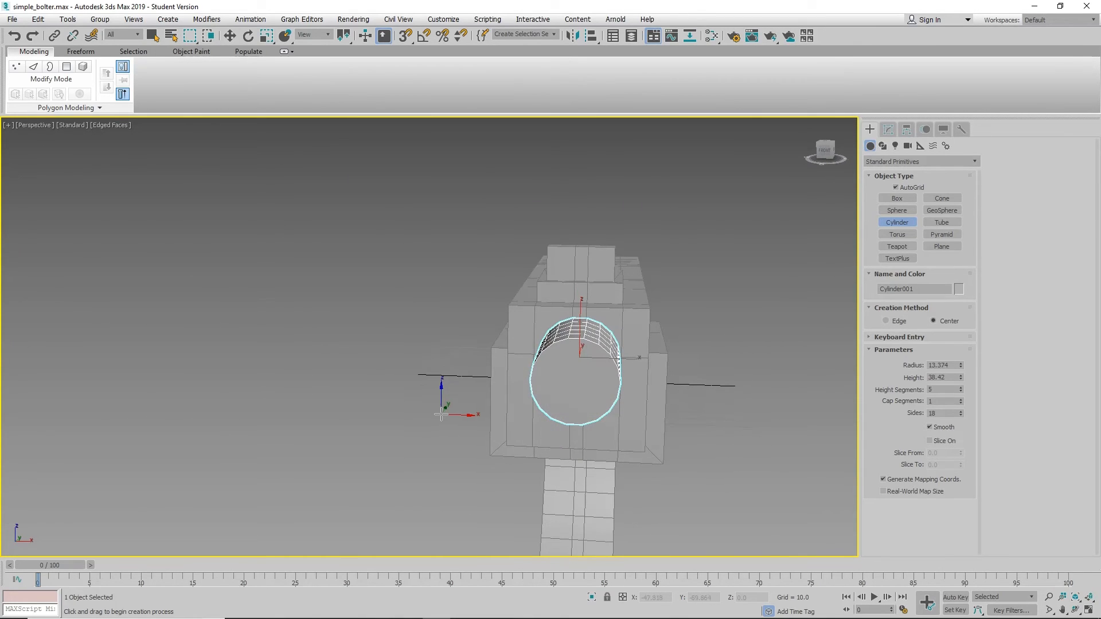
- Nudge the barrel cylinder sideways to about X 5 and set its height segments to 1
key(w)
drag(617, 361, 618, 362)
alt+middle_drag(552, 382, 600, 409)
click(889, 131)
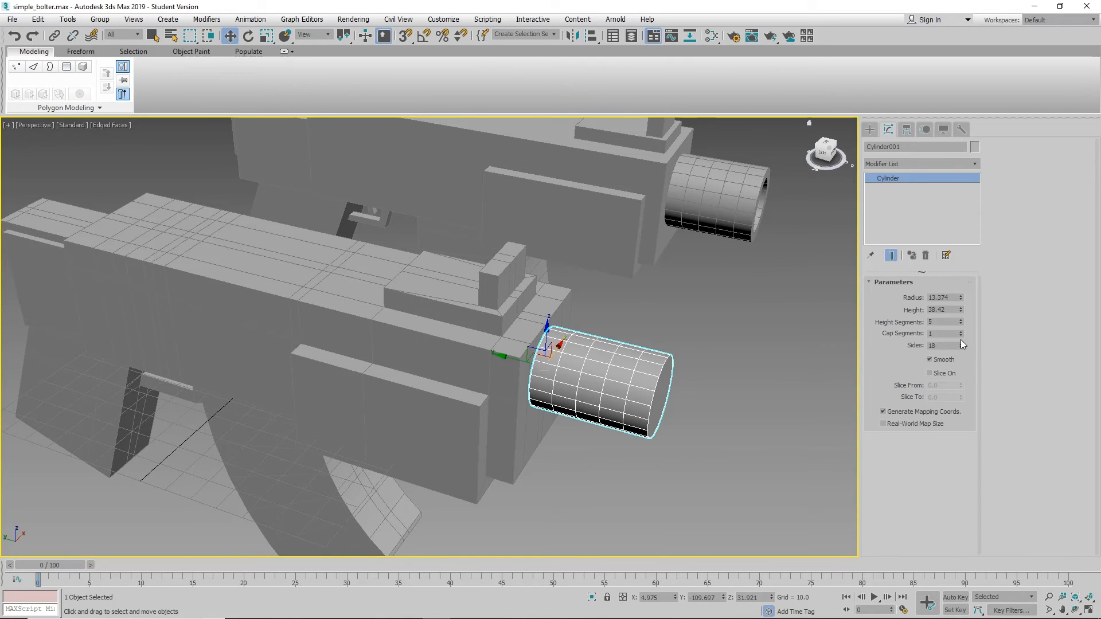
drag(962, 322, 970, 427)
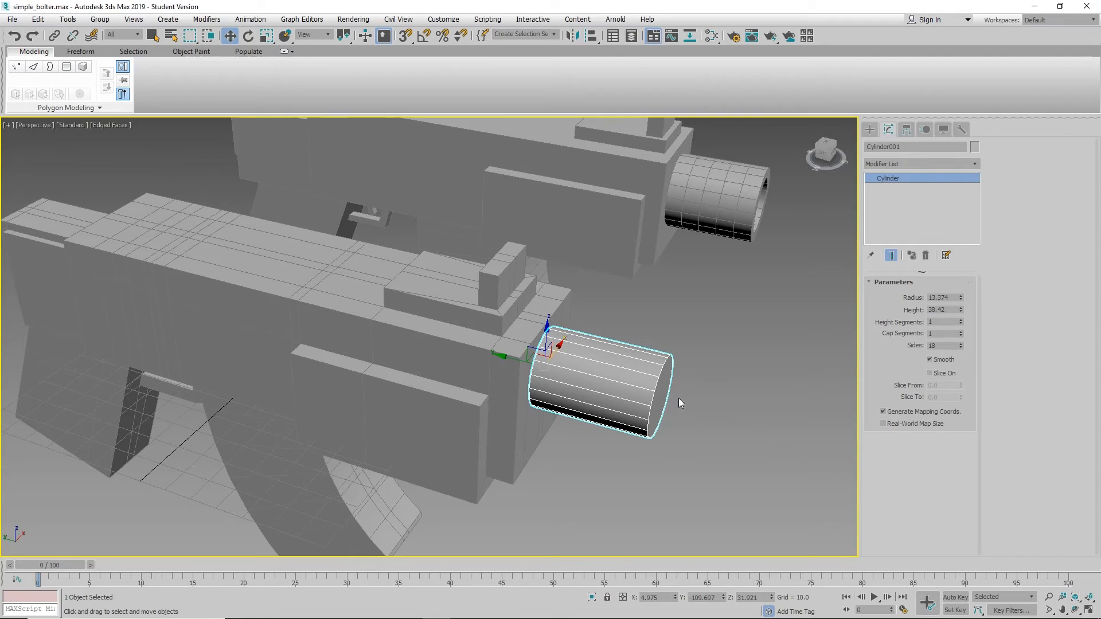
- Convert the barrel cylinder to an Editable Poly
right_click(641, 388)
mouse_move(662, 511)
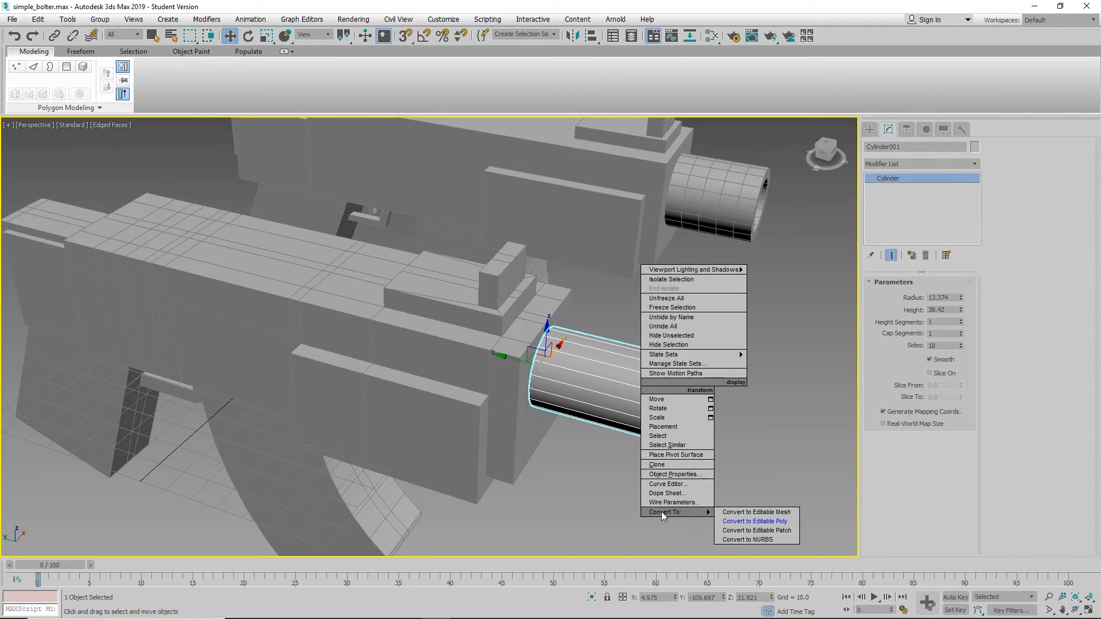
click(762, 520)
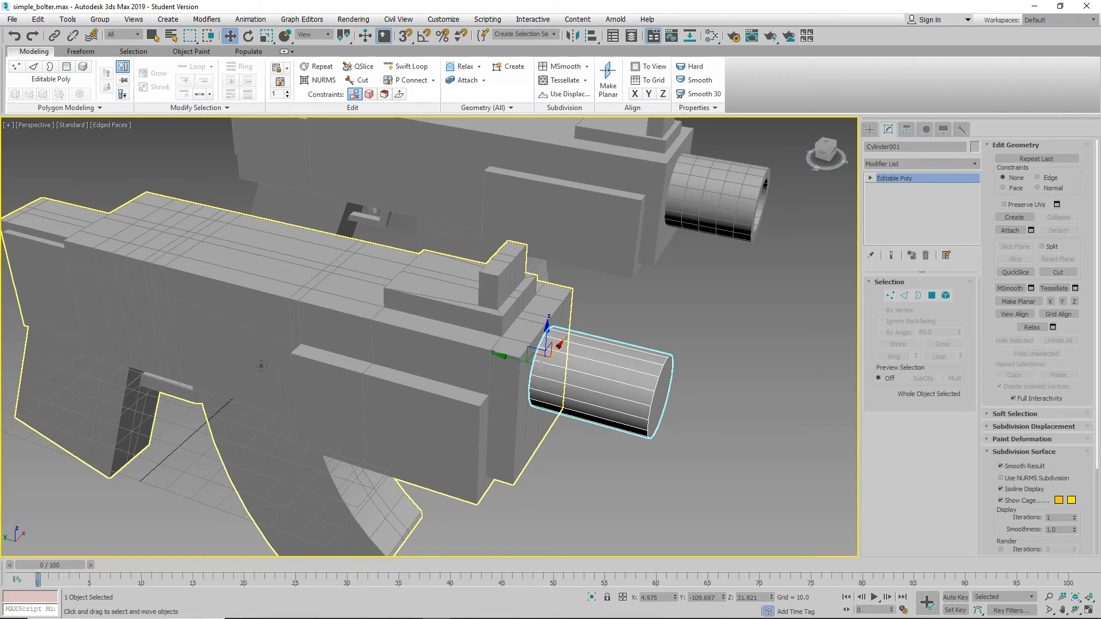
mouse_move(614, 477)
alt+middle_down()
mouse_move(628, 471)
mouse_move(614, 469)
alt+middle_up()
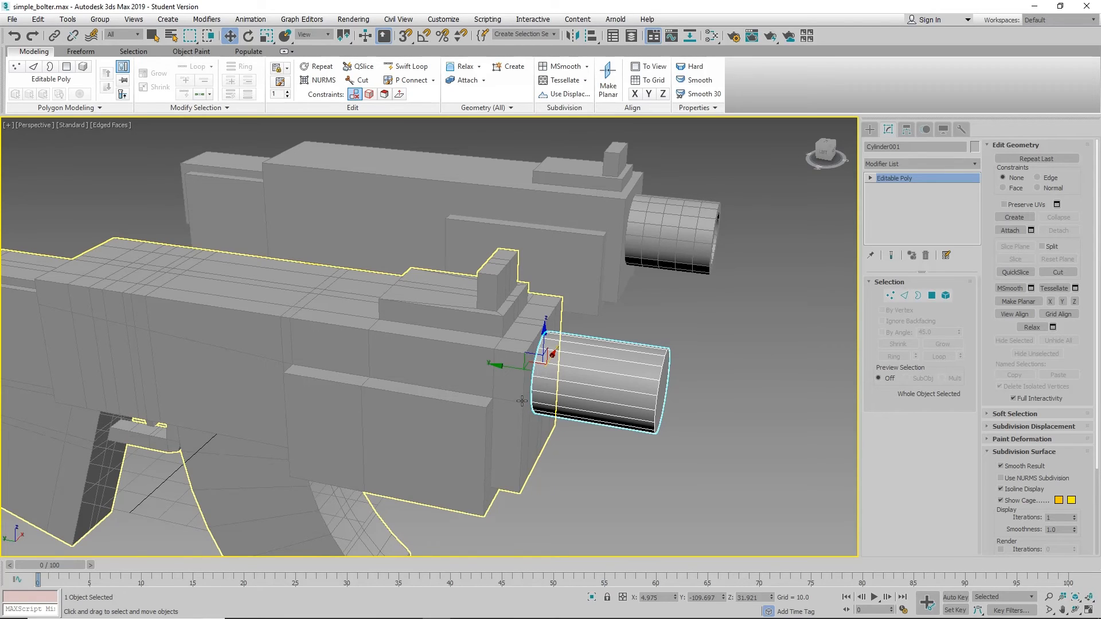
key(4)
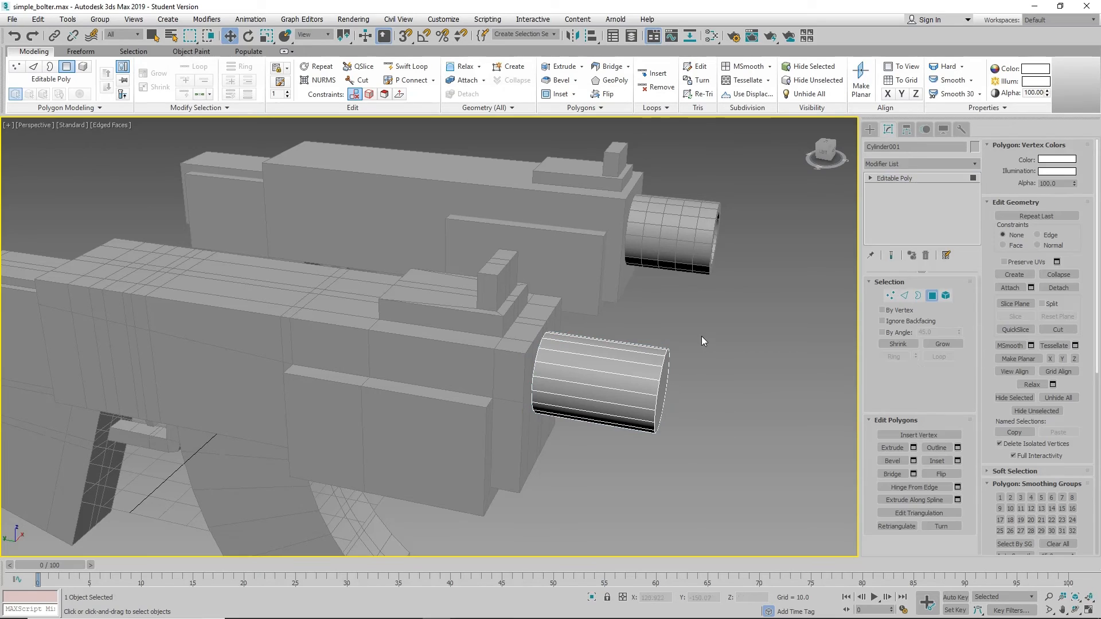
drag(736, 331, 634, 489)
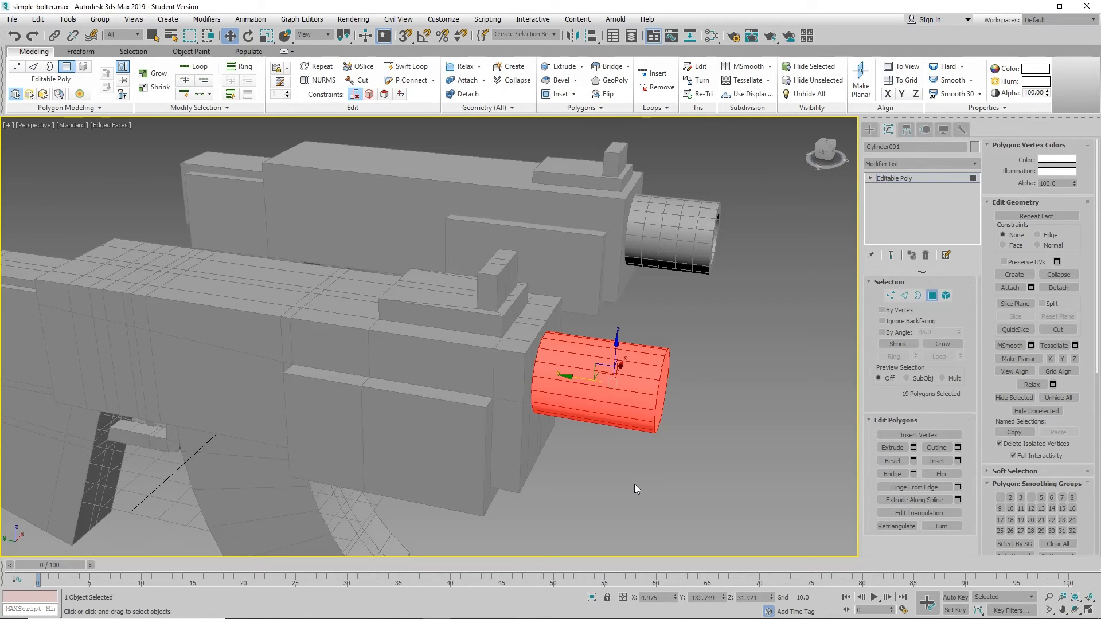
key(ctrl+z)
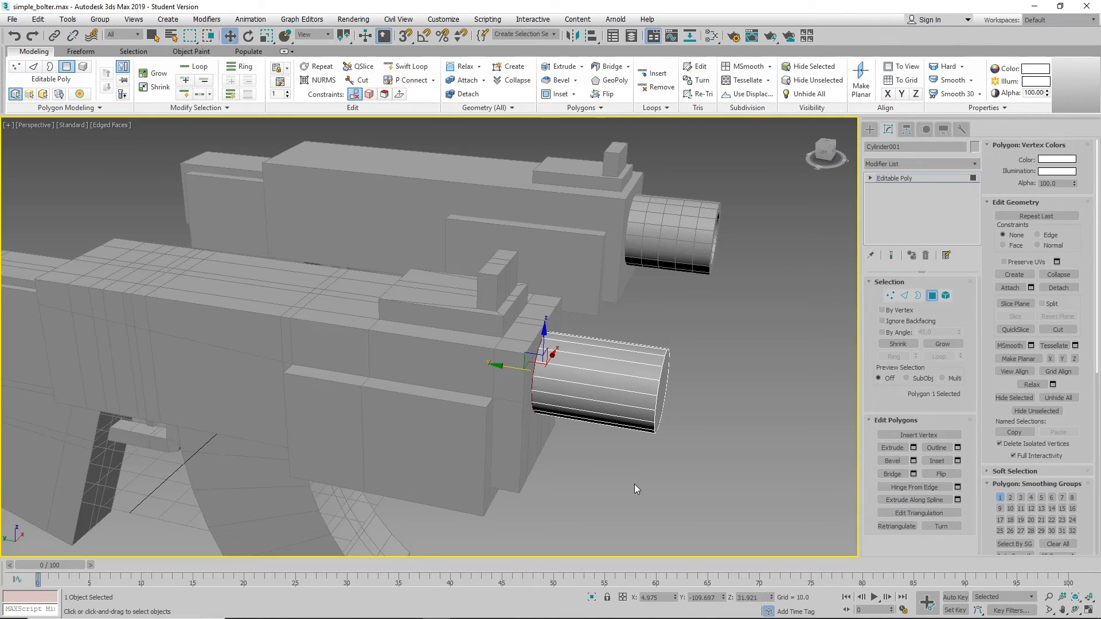
key(ctrl+z)
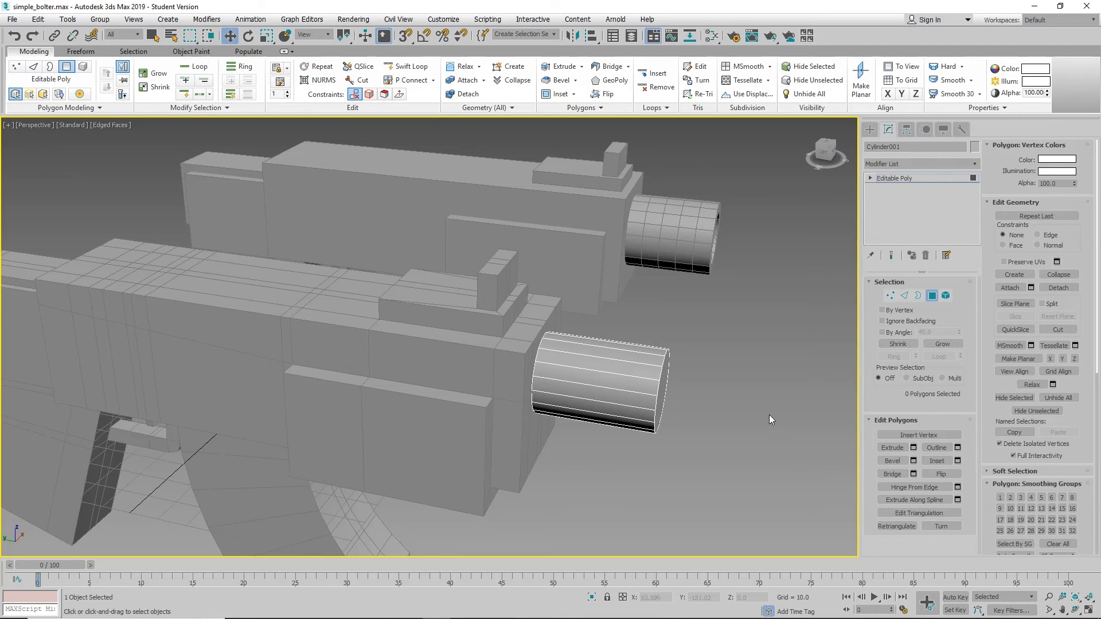
click(930, 297)
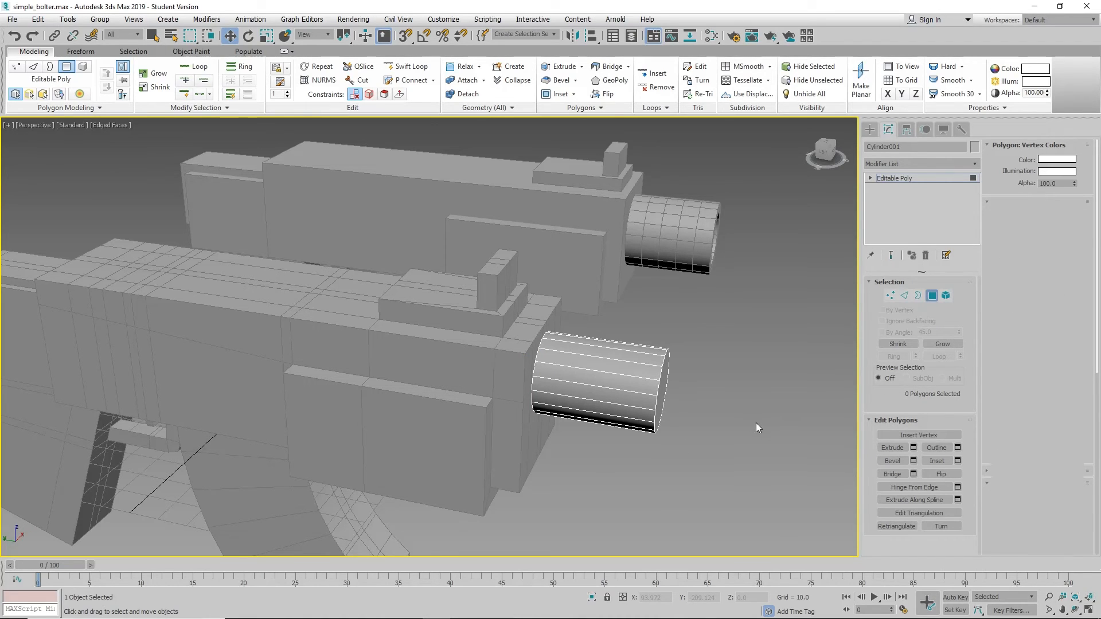
- Select the rebuilt gun body and rename it Base_2_Bolter
middle_drag(775, 430, 836, 447)
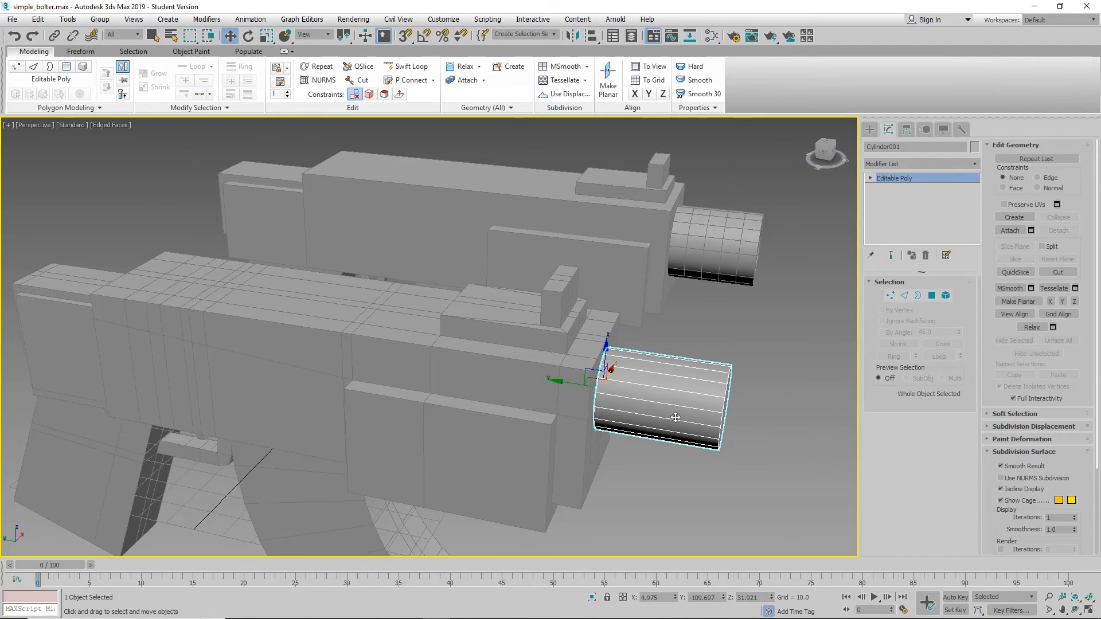
click(491, 414)
middle_drag(493, 411, 525, 386)
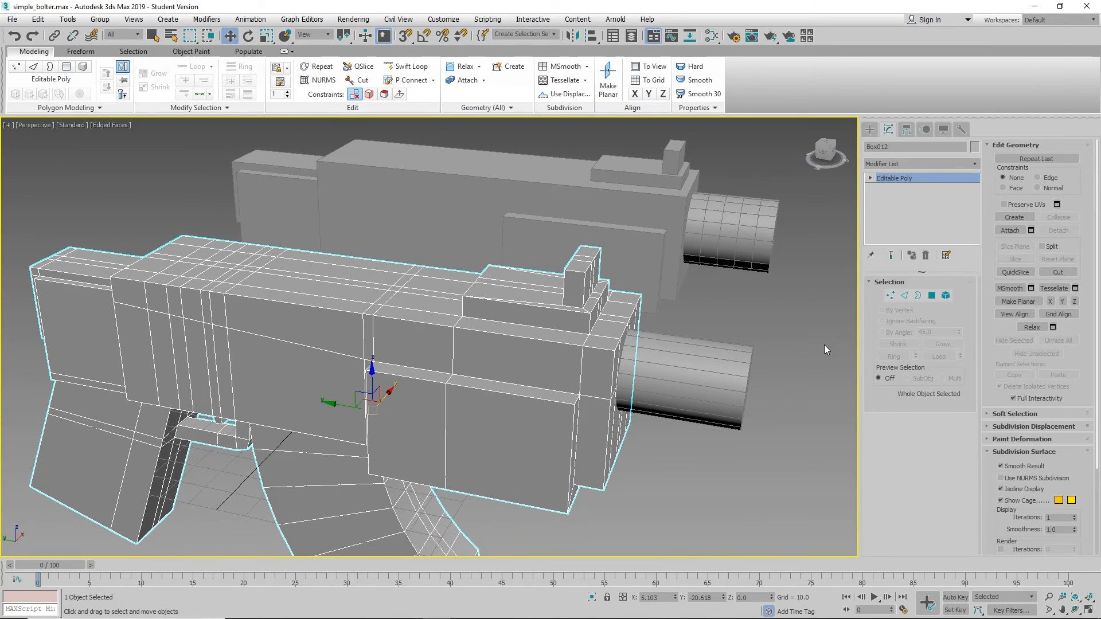
double_click(884, 147)
text(Base_2_)
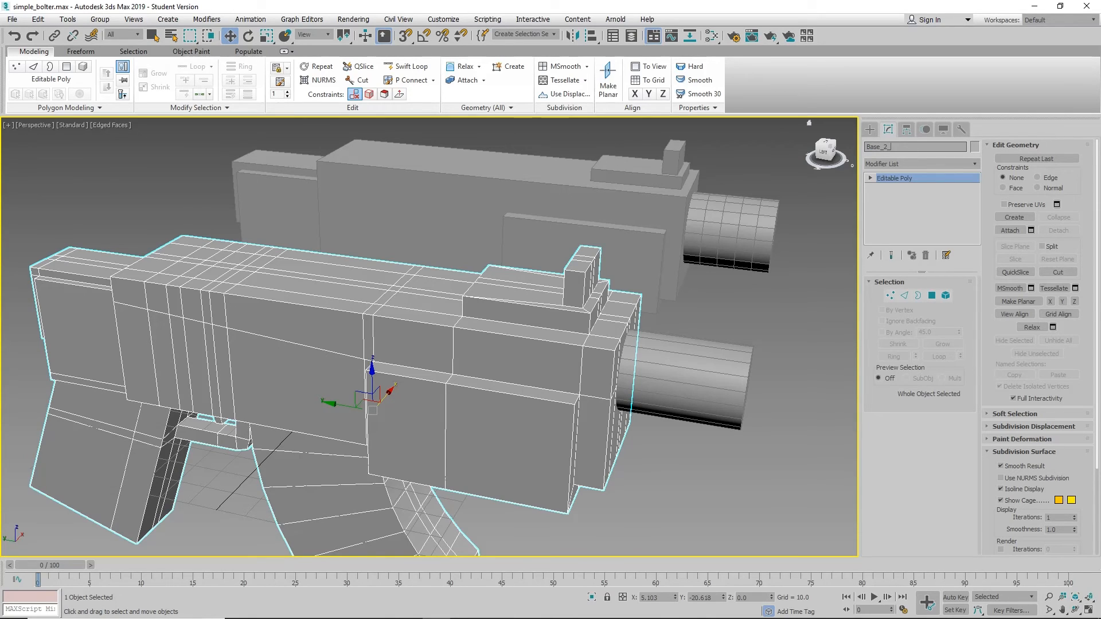
text(Bolter)
- Attach the barrel cylinder to the gun body and leave Attach
click(1010, 230)
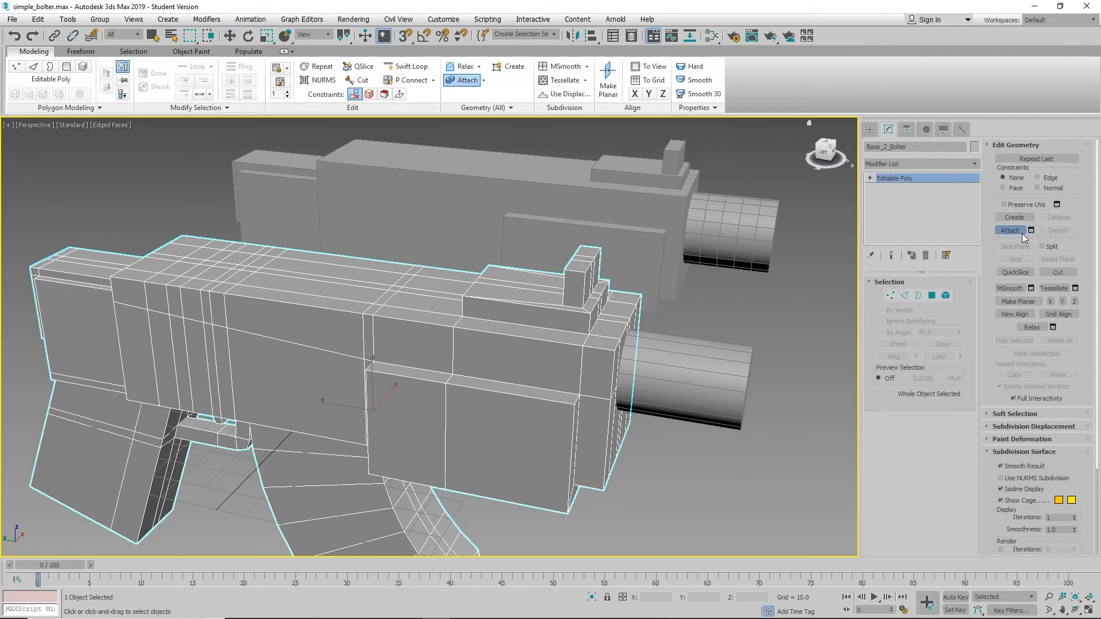
click(739, 376)
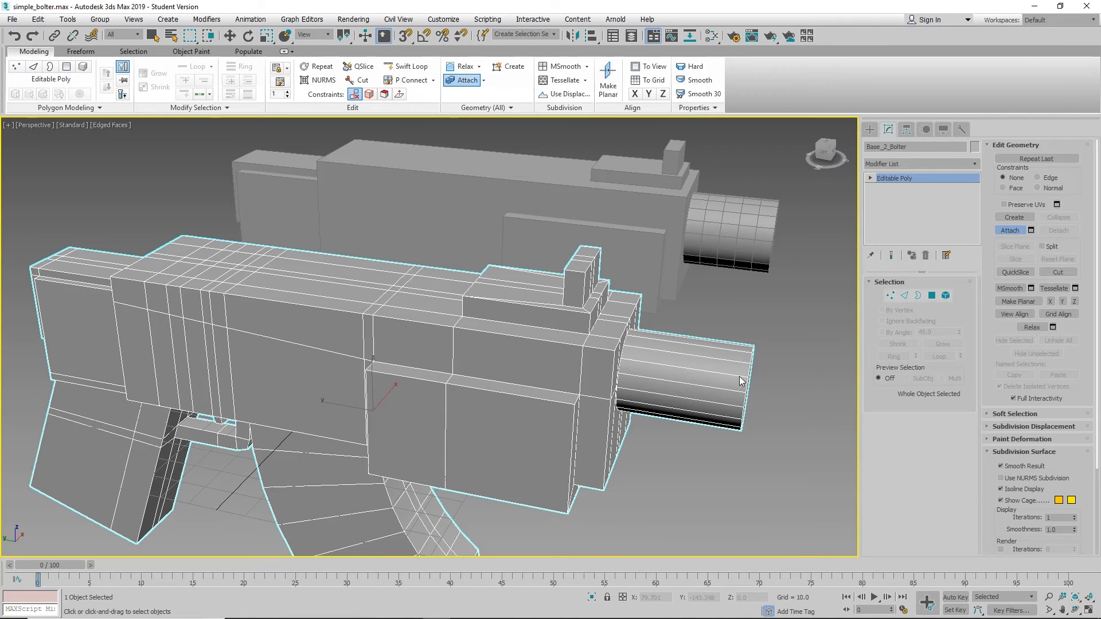
click(1009, 230)
- Select the barrel as an element, shift it sideways to about X 5.43 to centre it on the body, and leave element editing
alt+middle_drag(883, 342, 388, 390)
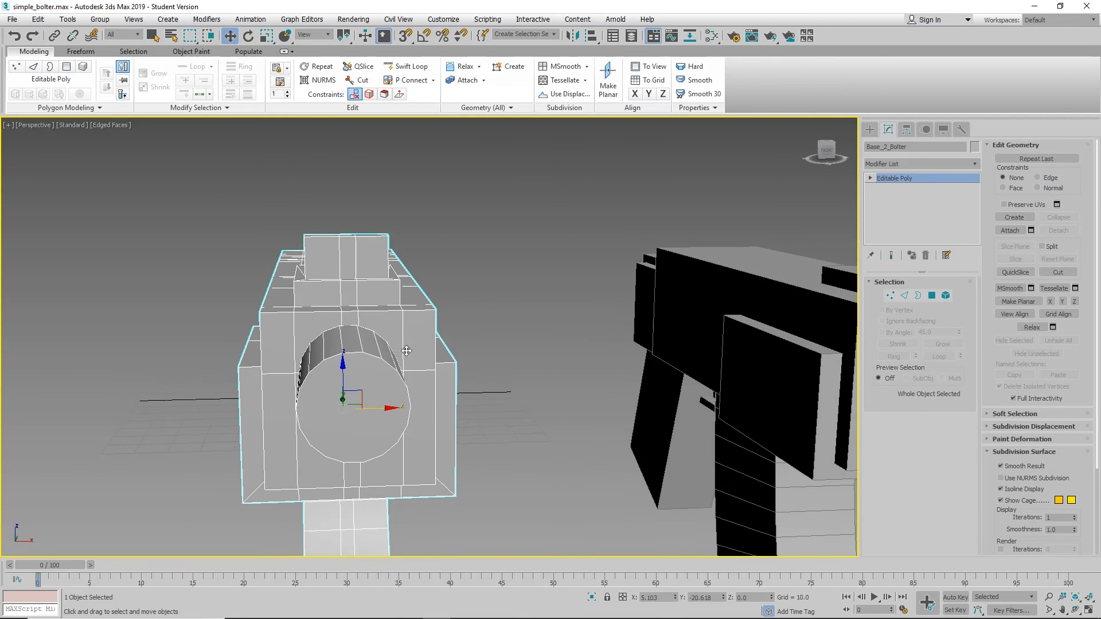
alt+middle_drag(394, 264, 404, 372)
middle_drag(405, 372, 491, 330)
scroll(491, 331, up, 5)
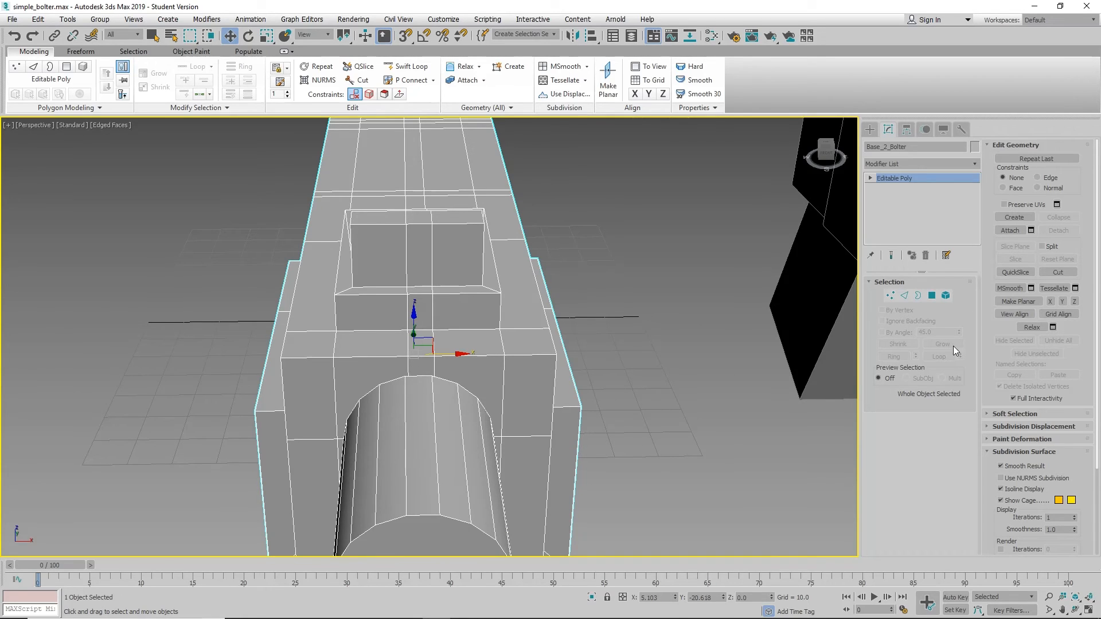
click(946, 295)
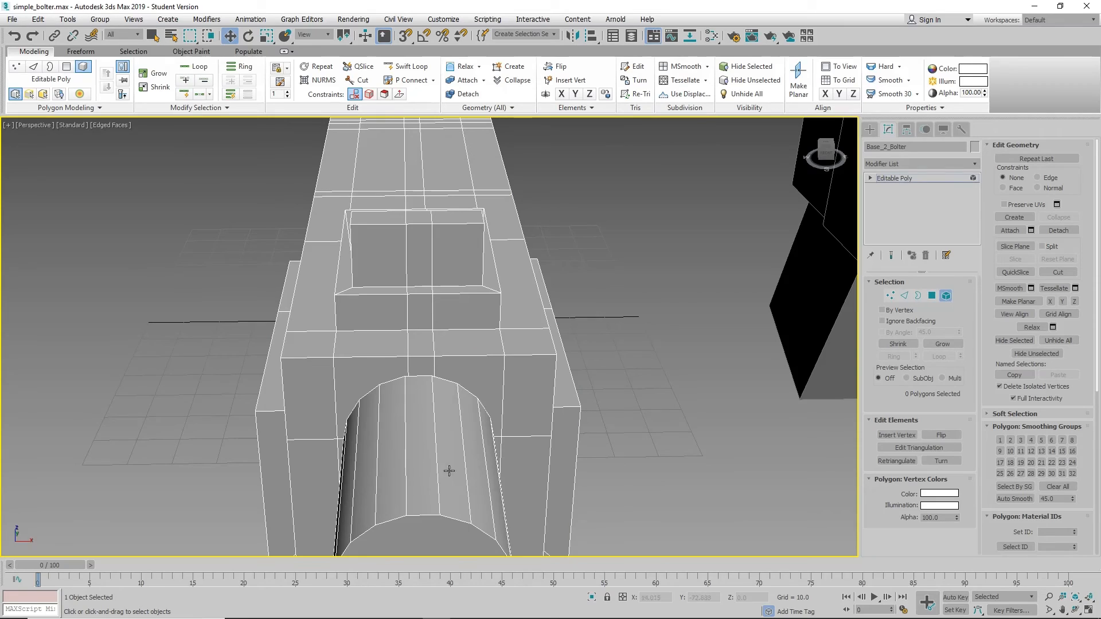
click(422, 478)
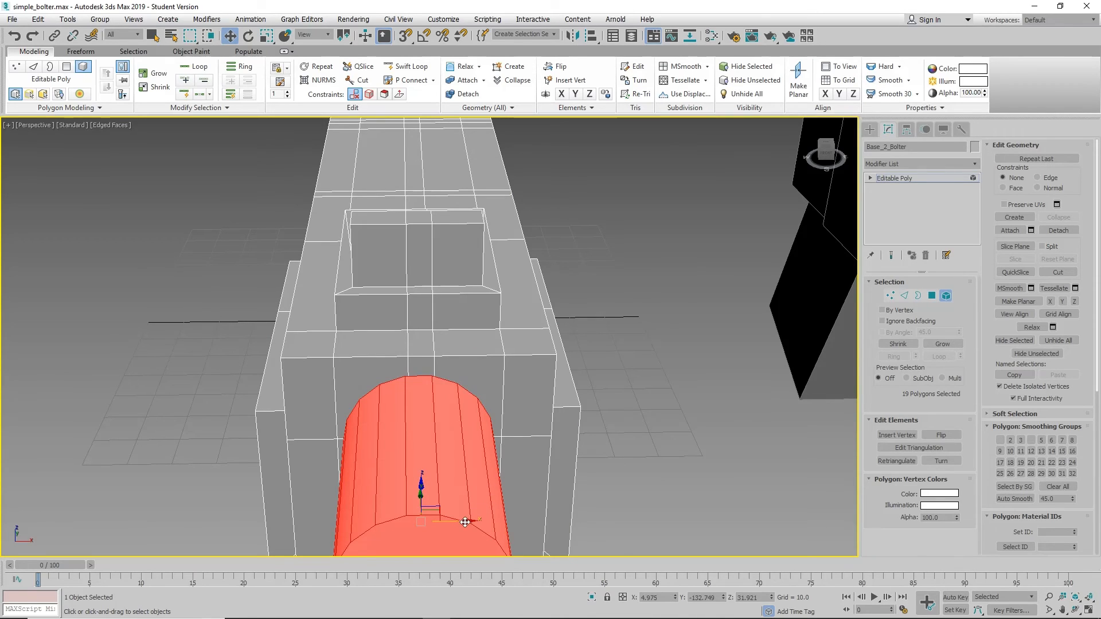
drag(466, 523, 471, 523)
click(941, 298)
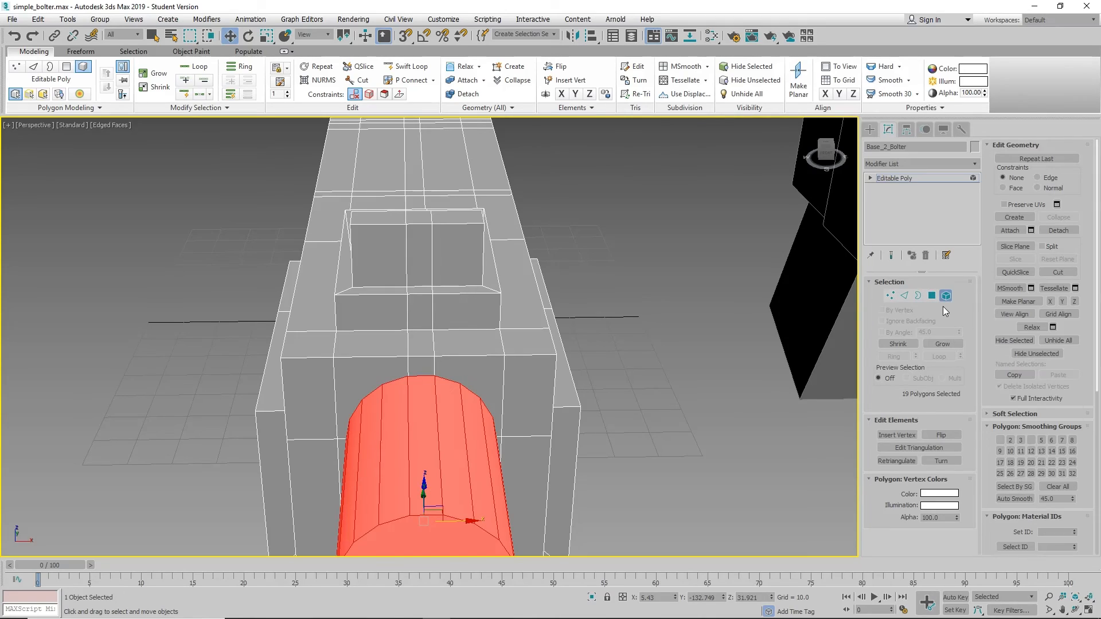
- Bevel the barrel's front cap polygon inward without height to leave a flat ring as the muzzle rim
middle_drag(784, 390, 777, 321)
scroll(776, 321, down, 4)
middle_drag(677, 316, 604, 358)
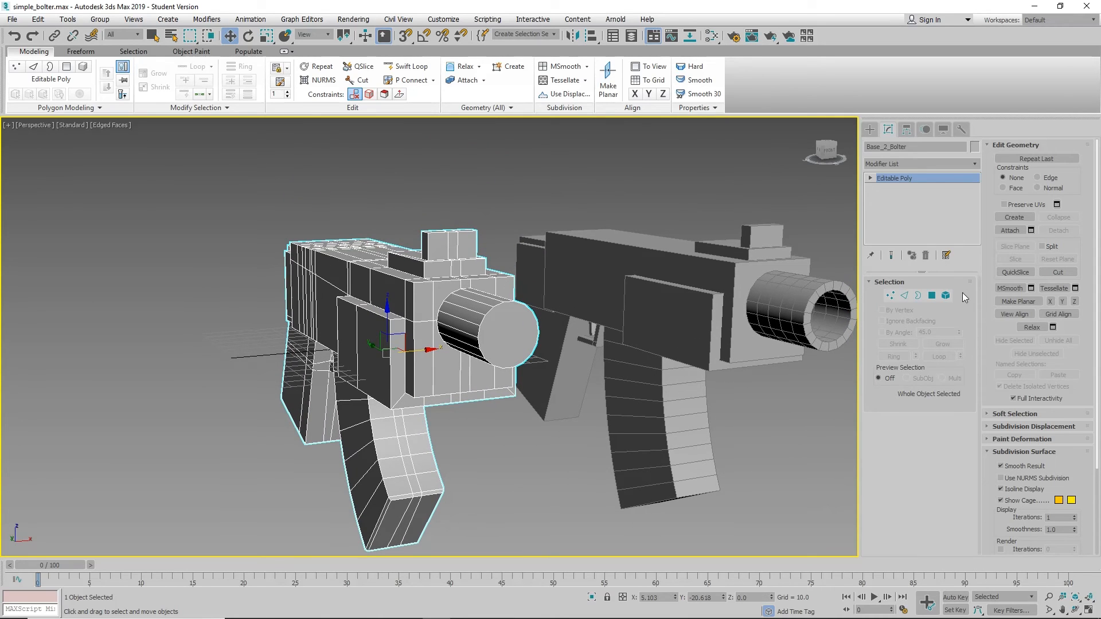
click(932, 296)
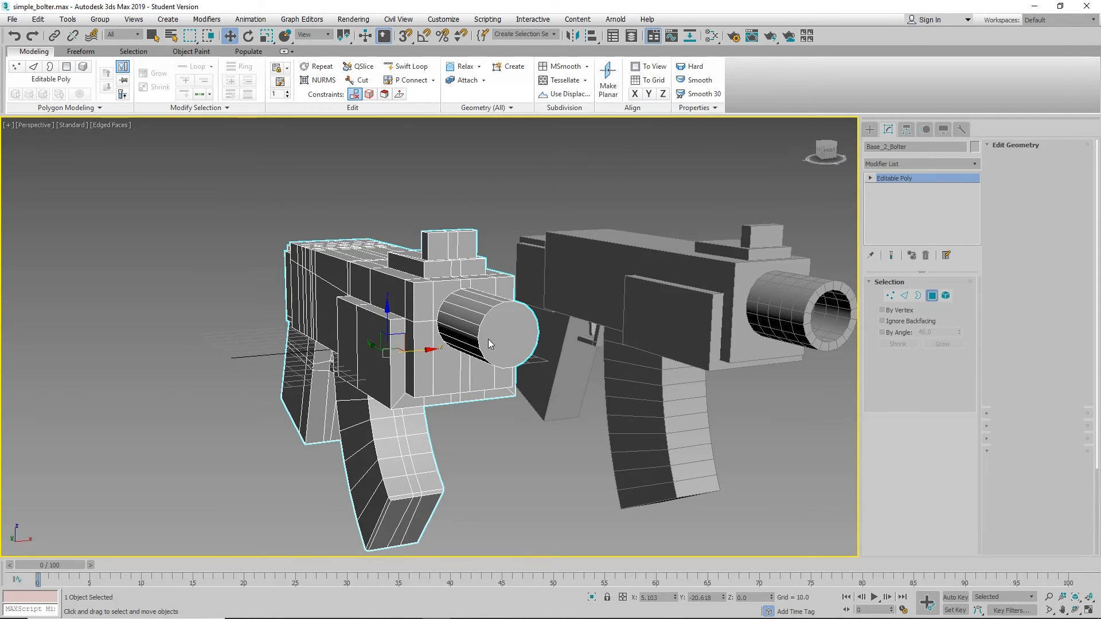
click(488, 339)
scroll(492, 340, up, 5)
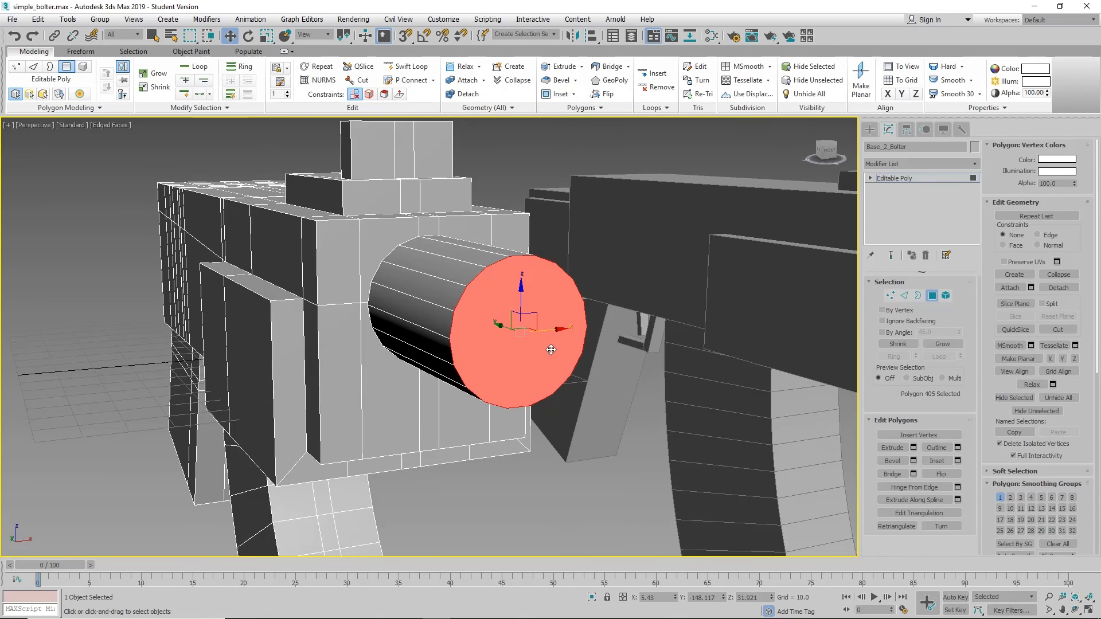
scroll(583, 357, up, 2)
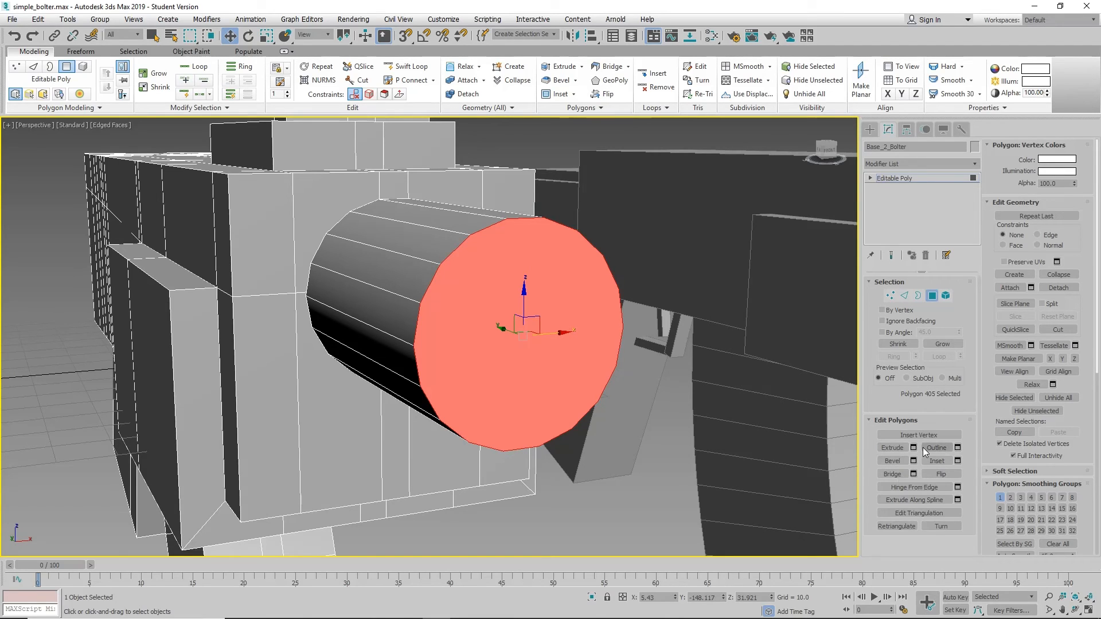
click(896, 463)
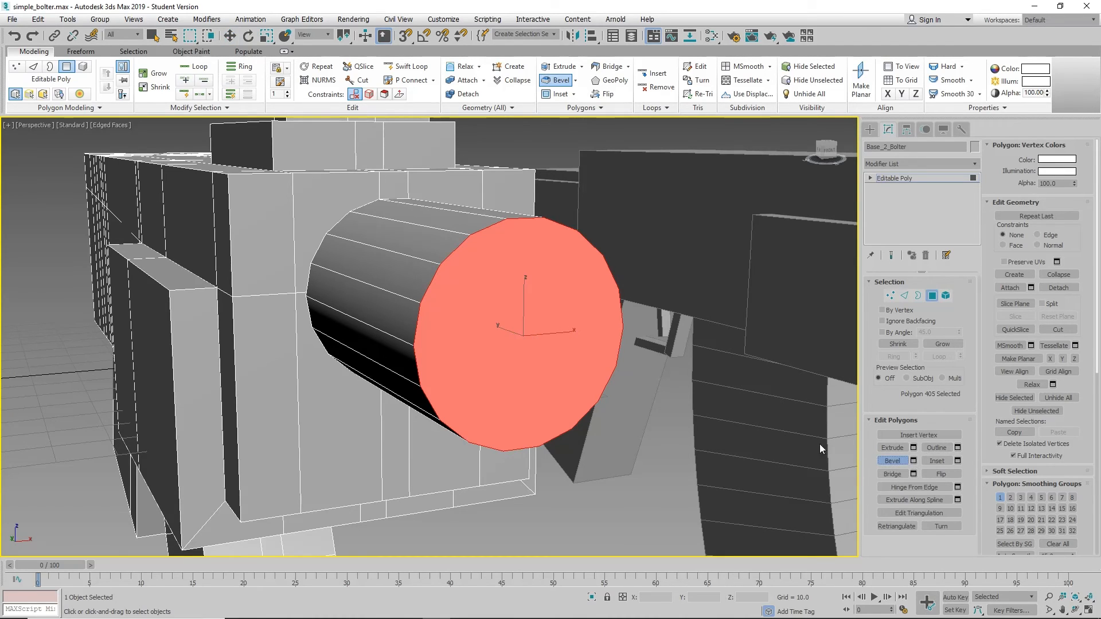
drag(518, 362, 524, 338)
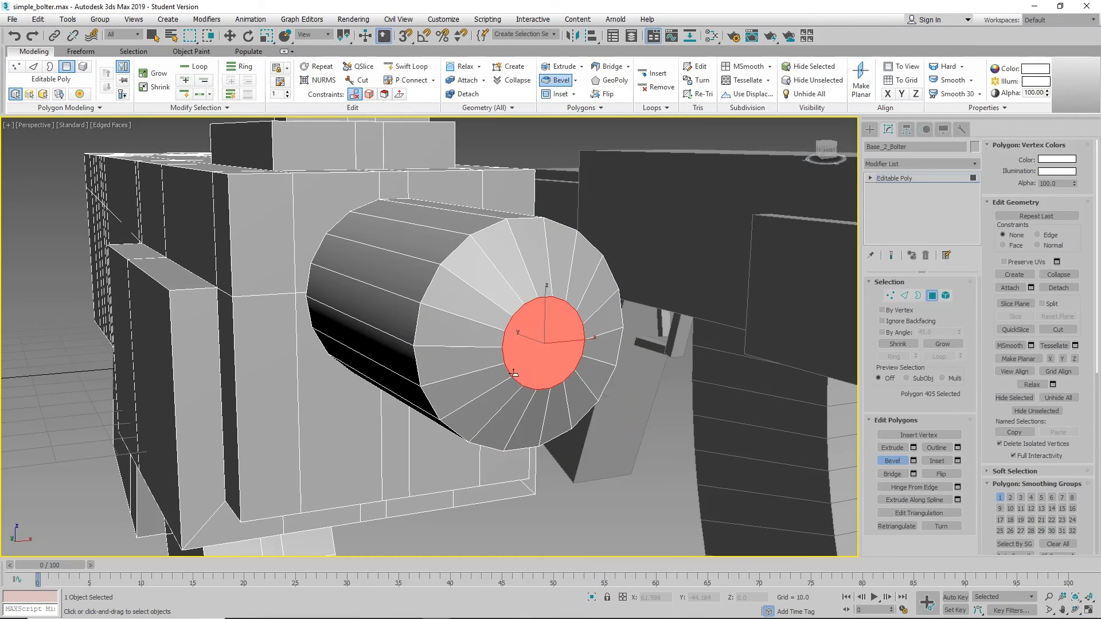
key(ctrl+z)
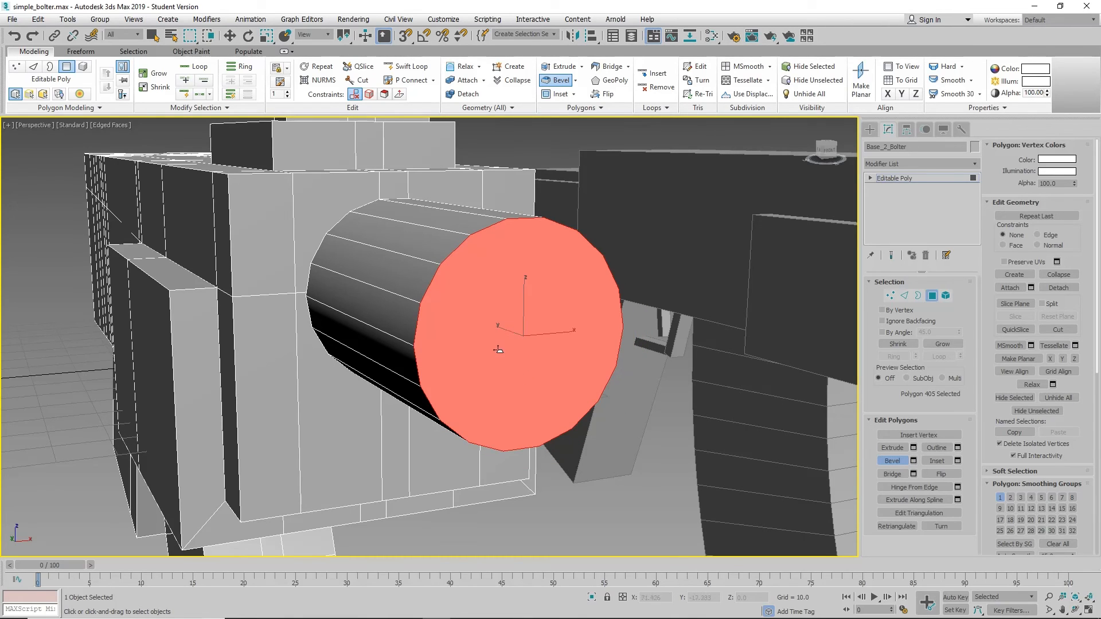
drag(471, 368, 482, 399)
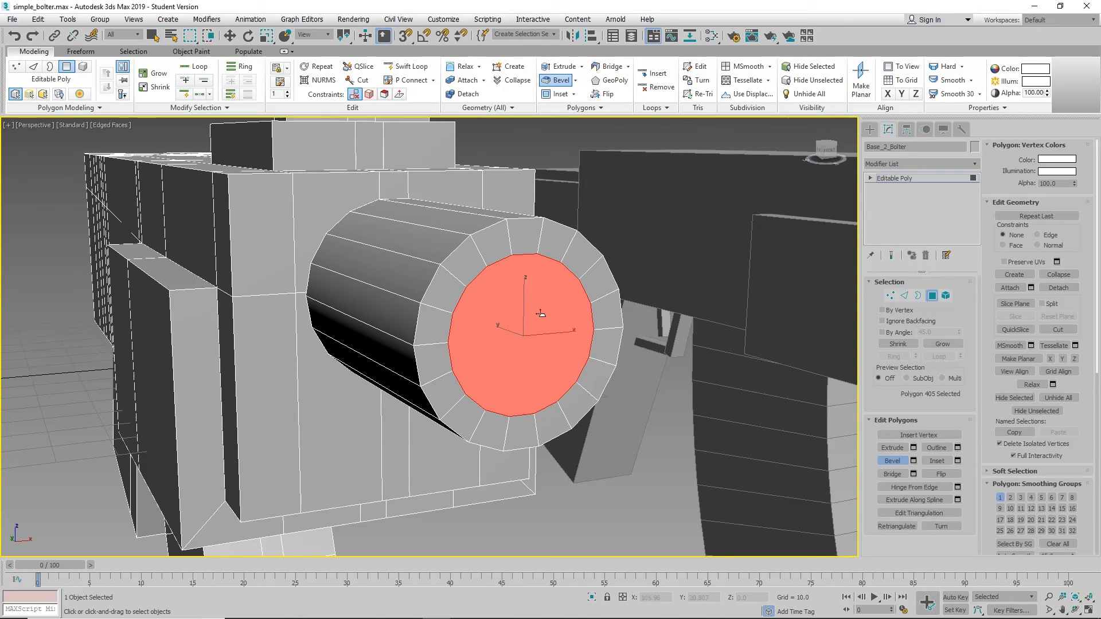
- Bevel the inner cap polygon deep into the barrel to hollow out the bore, deselect it and leave Bevel
drag(546, 293, 543, 439)
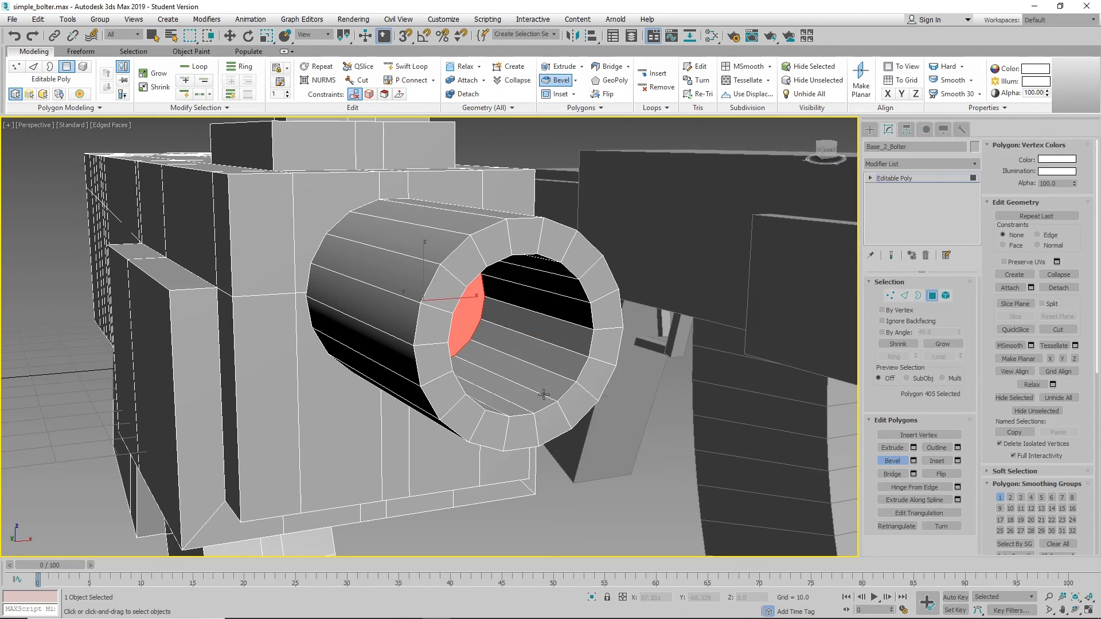
alt+middle_drag(543, 394, 509, 390)
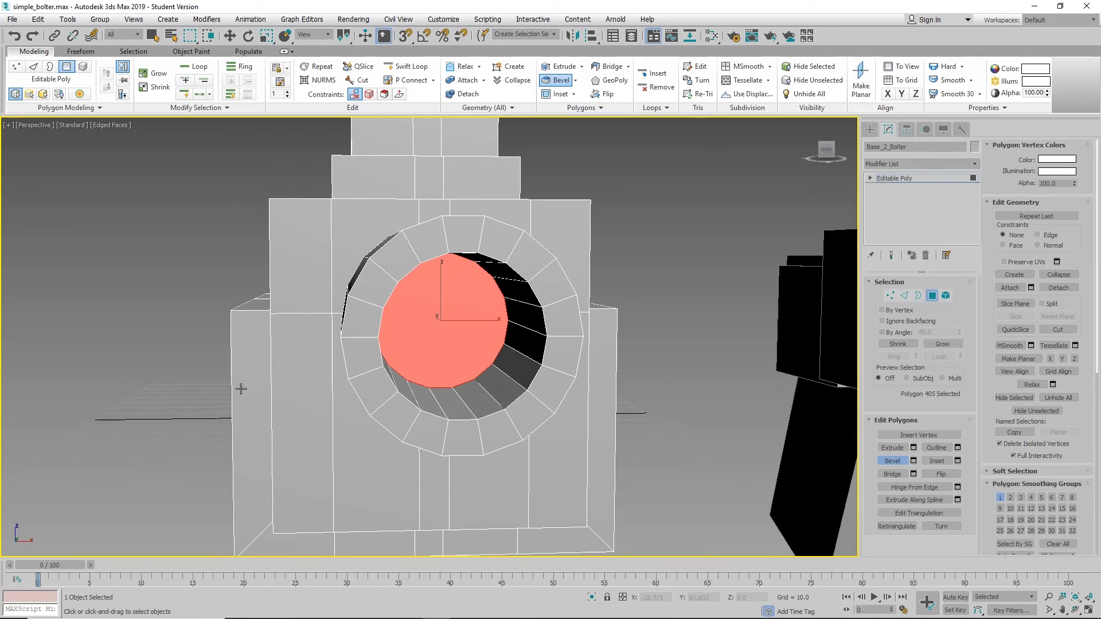
click(174, 372)
alt+middle_drag(121, 367, 196, 375)
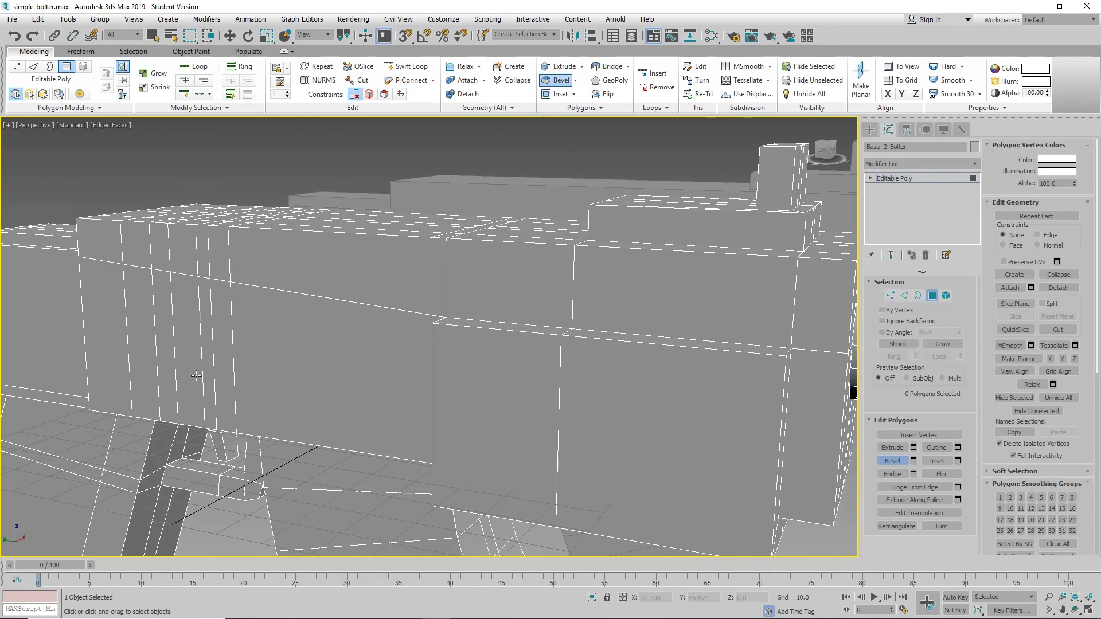
scroll(210, 378, down, 5)
alt+middle_drag(356, 384, 387, 393)
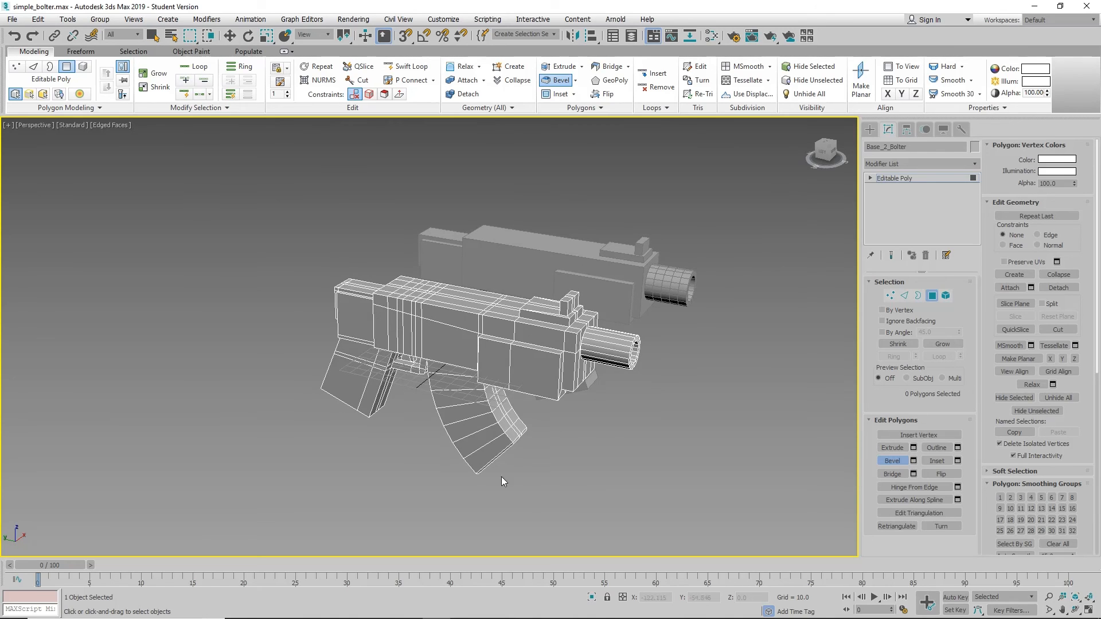
key(w)
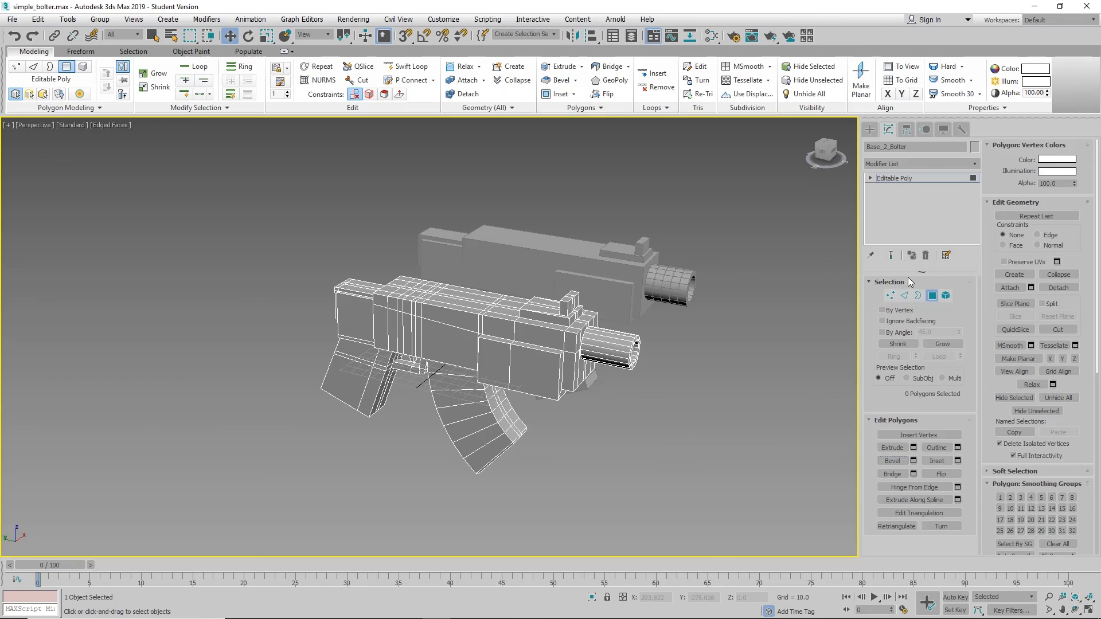
- Leave polygon editing, select all parts of the original block-out gun, raise them above the rebuilt gun and deselect
middle_drag(807, 317, 741, 353)
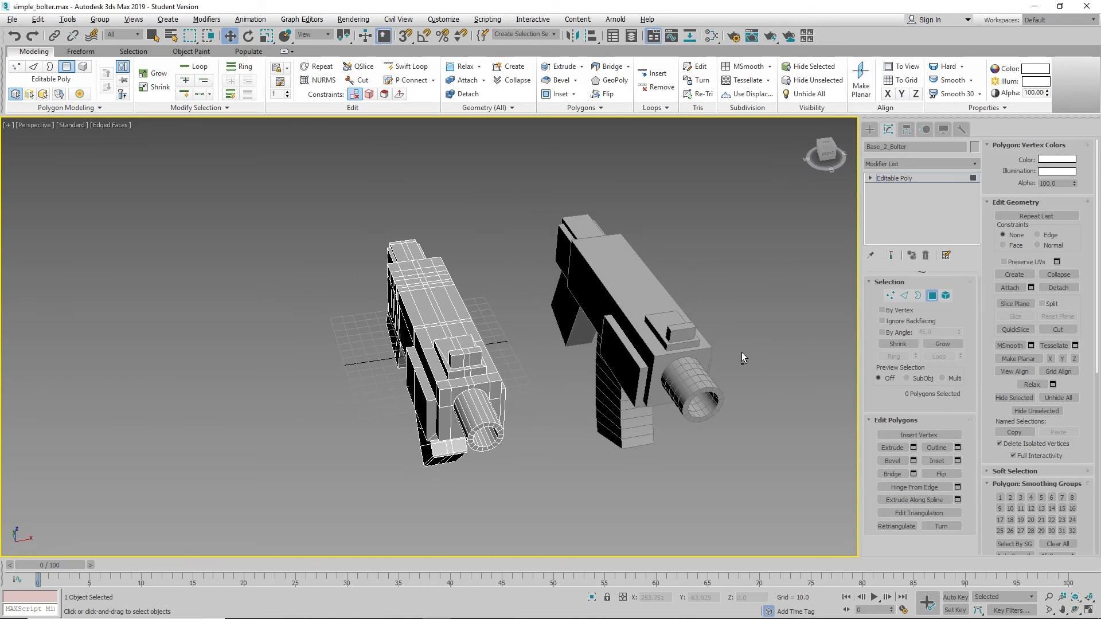
click(932, 299)
alt+middle_drag(533, 319, 502, 216)
drag(488, 182, 708, 321)
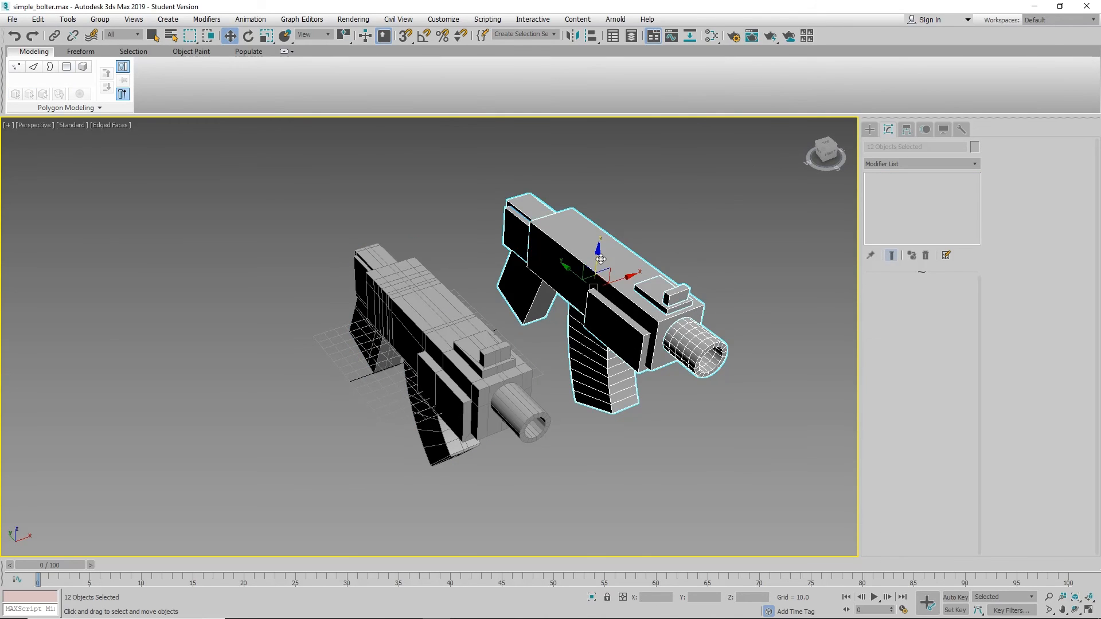
drag(600, 259, 608, 154)
alt+middle_drag(537, 525, 579, 504)
middle_drag(652, 475, 581, 432)
click(528, 430)
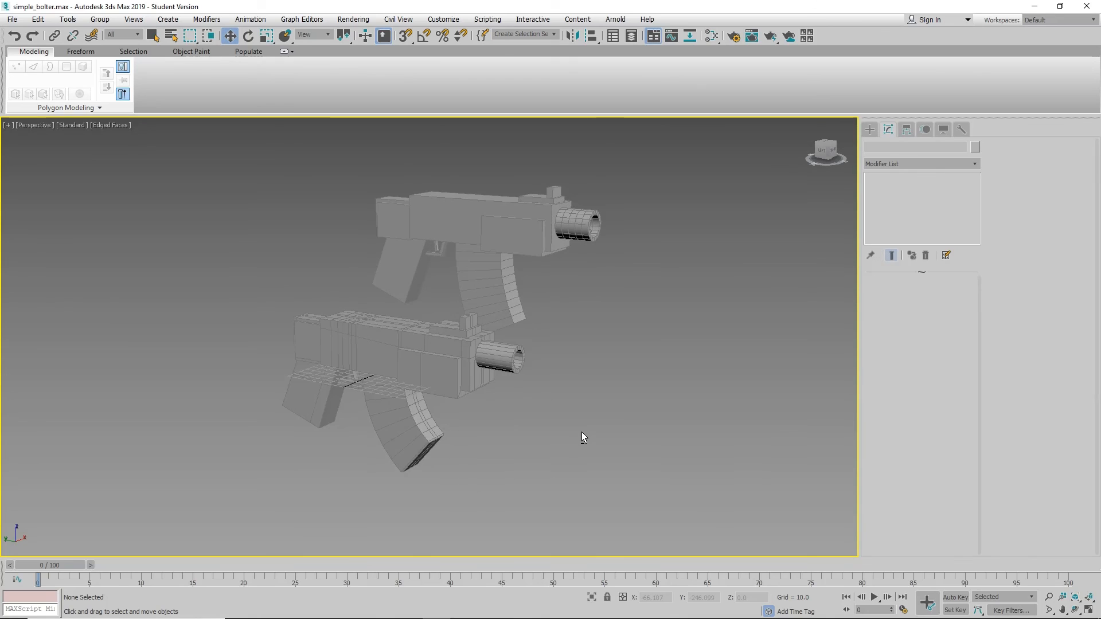
click(1049, 597)
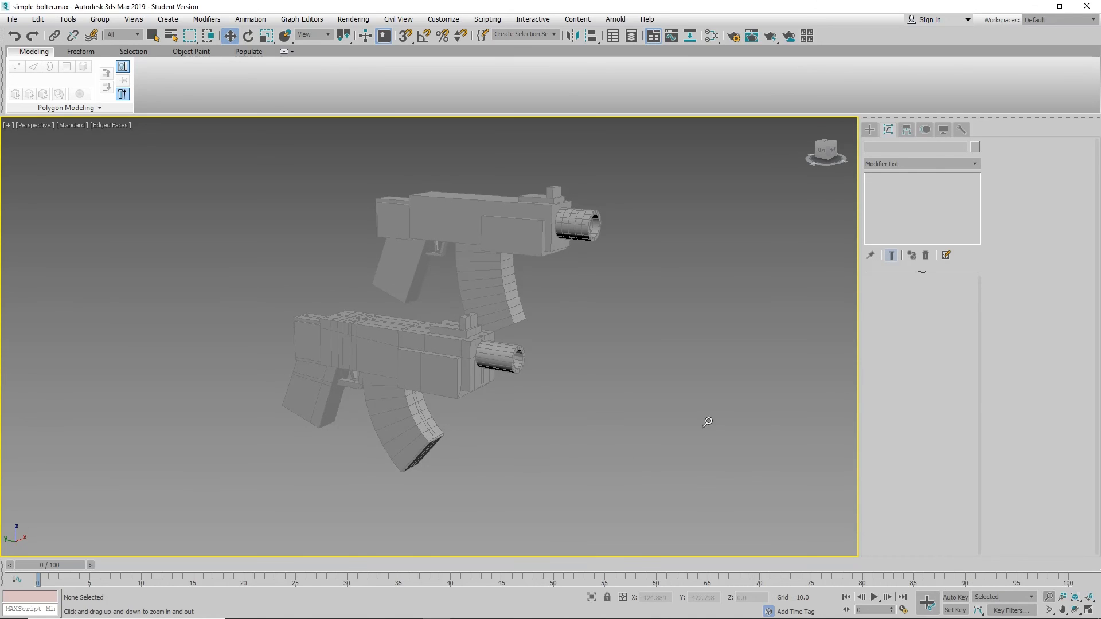
scroll(506, 348, up, 4)
scroll(505, 349, down, 1)
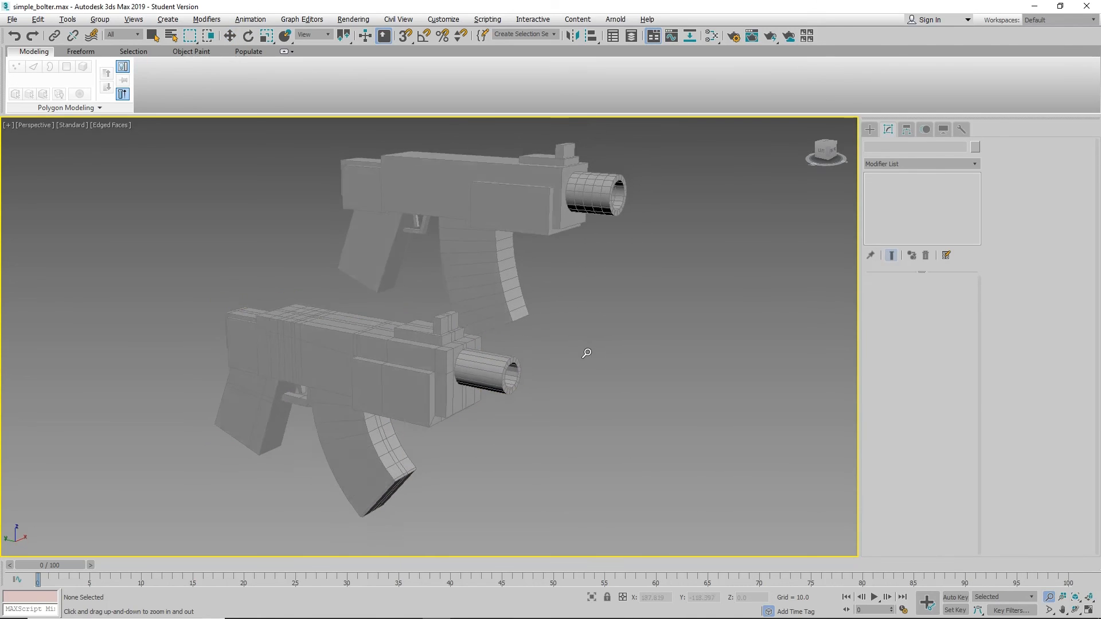
alt+middle_drag(586, 353, 608, 363)
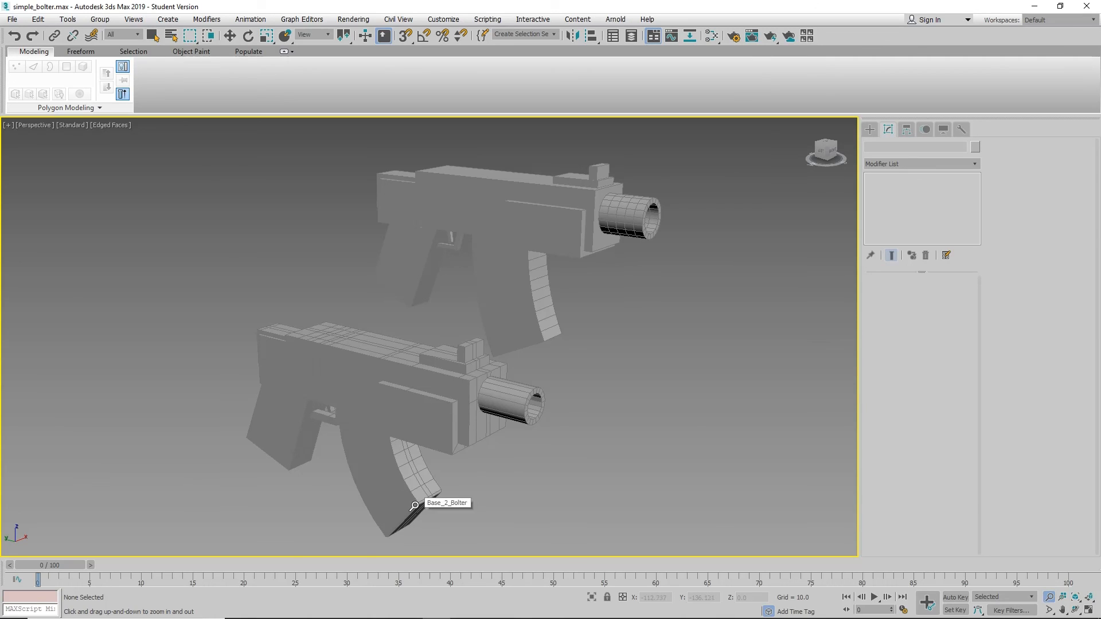
key(w)
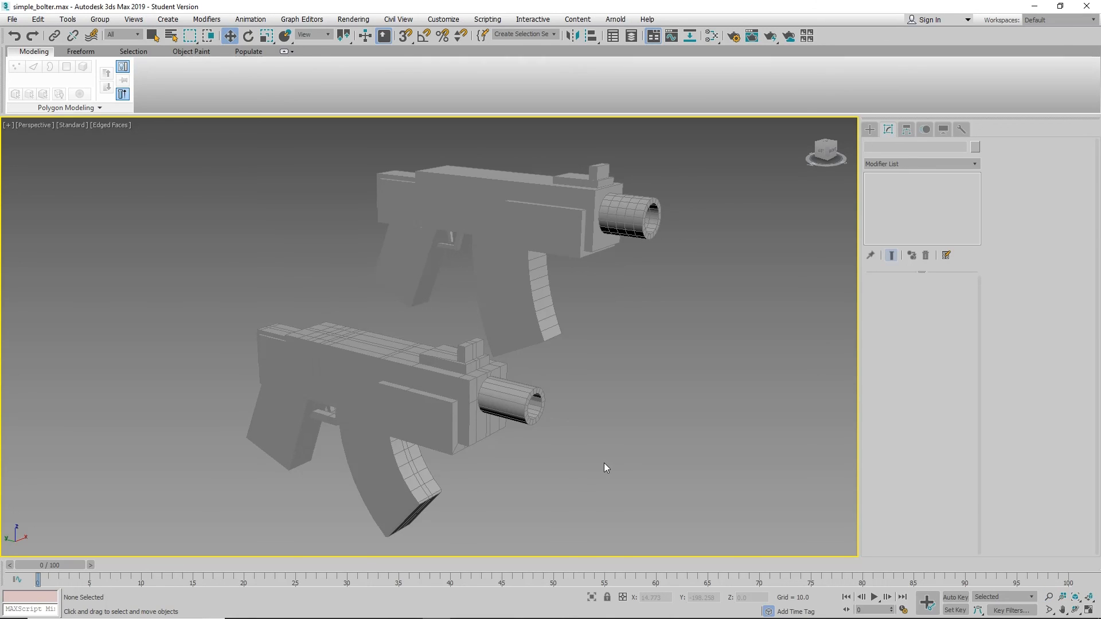